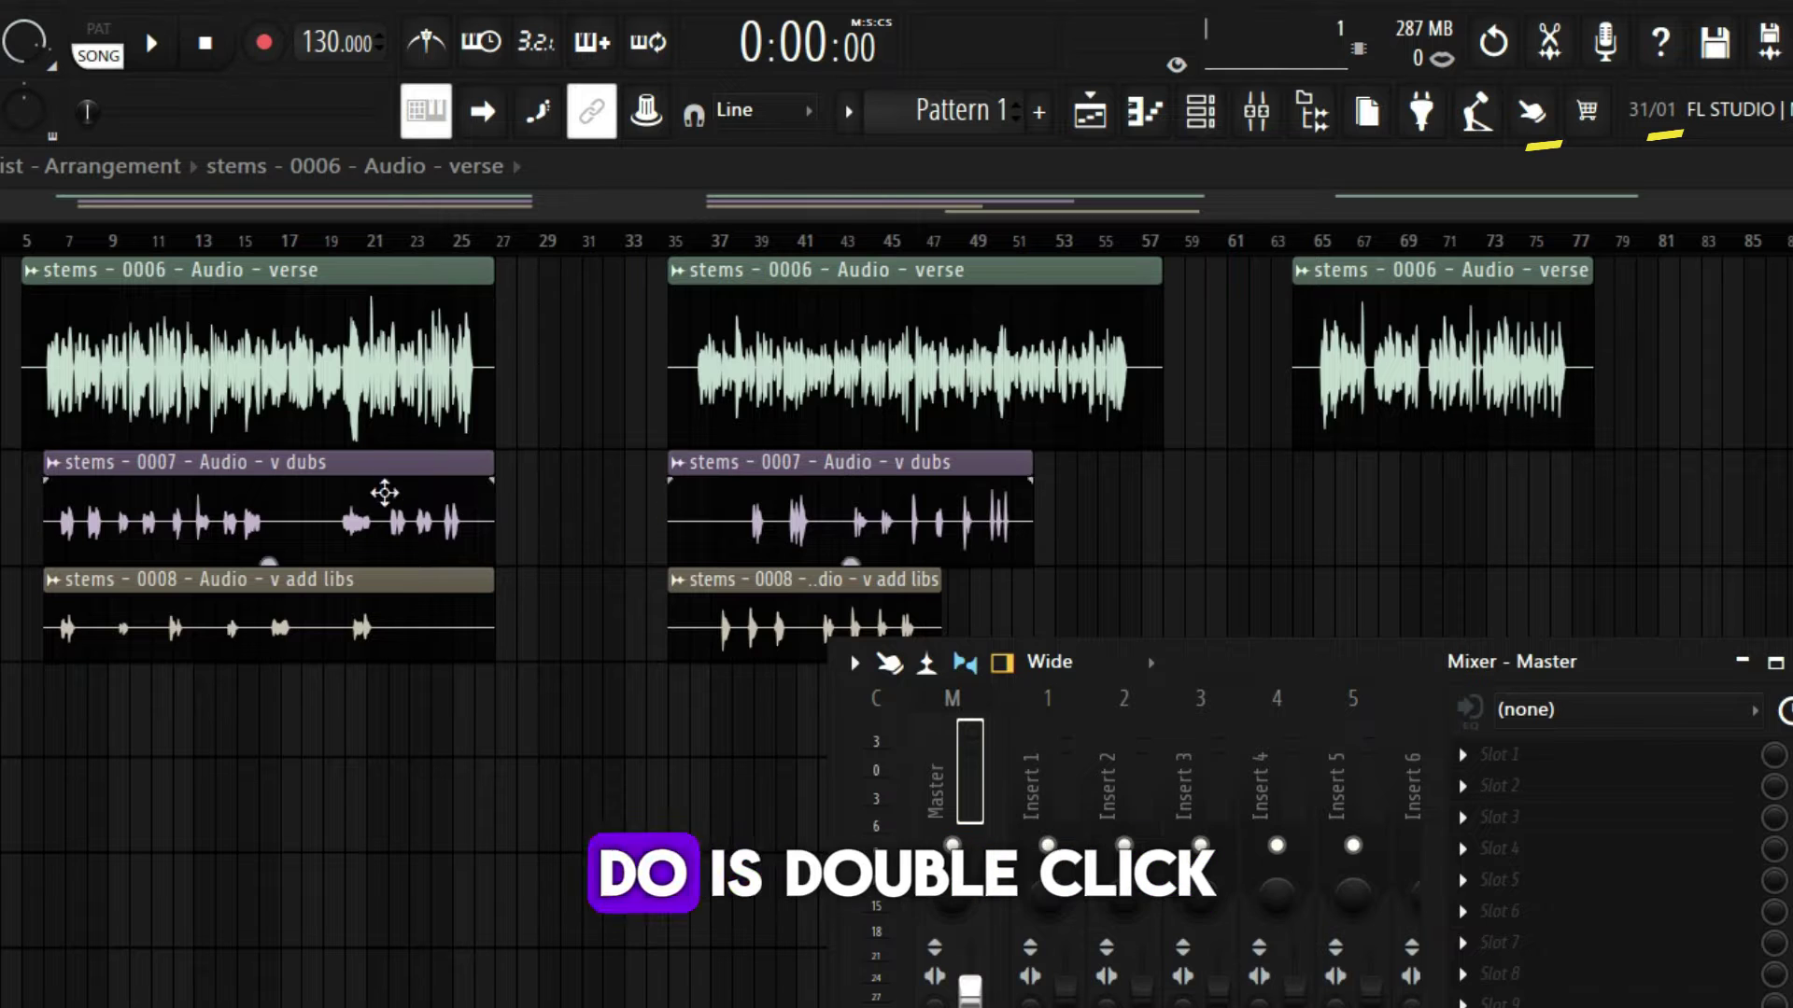
Step: Route the verse, v dubs and v add libs audio clips to mixer track 1
{"action": "double_click", "coordinate": [262, 314]}
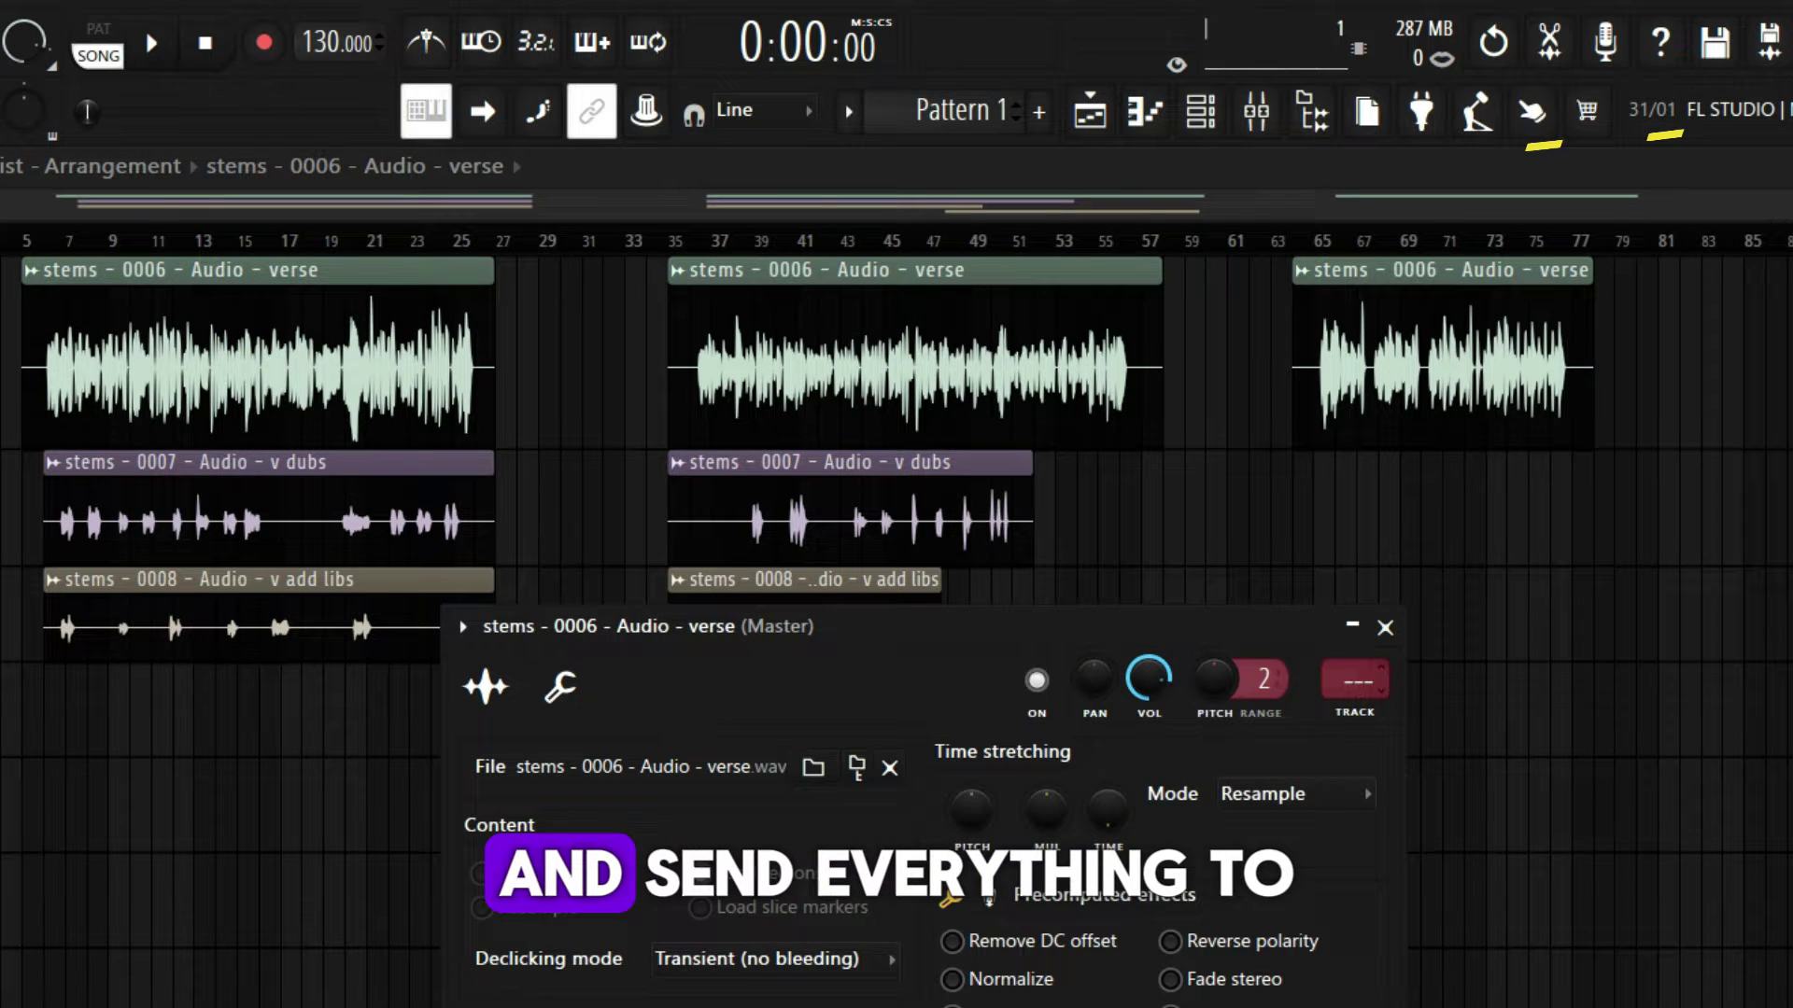
{"action": "left_click", "coordinate": [1385, 626]}
{"action": "double_click", "coordinate": [891, 291]}
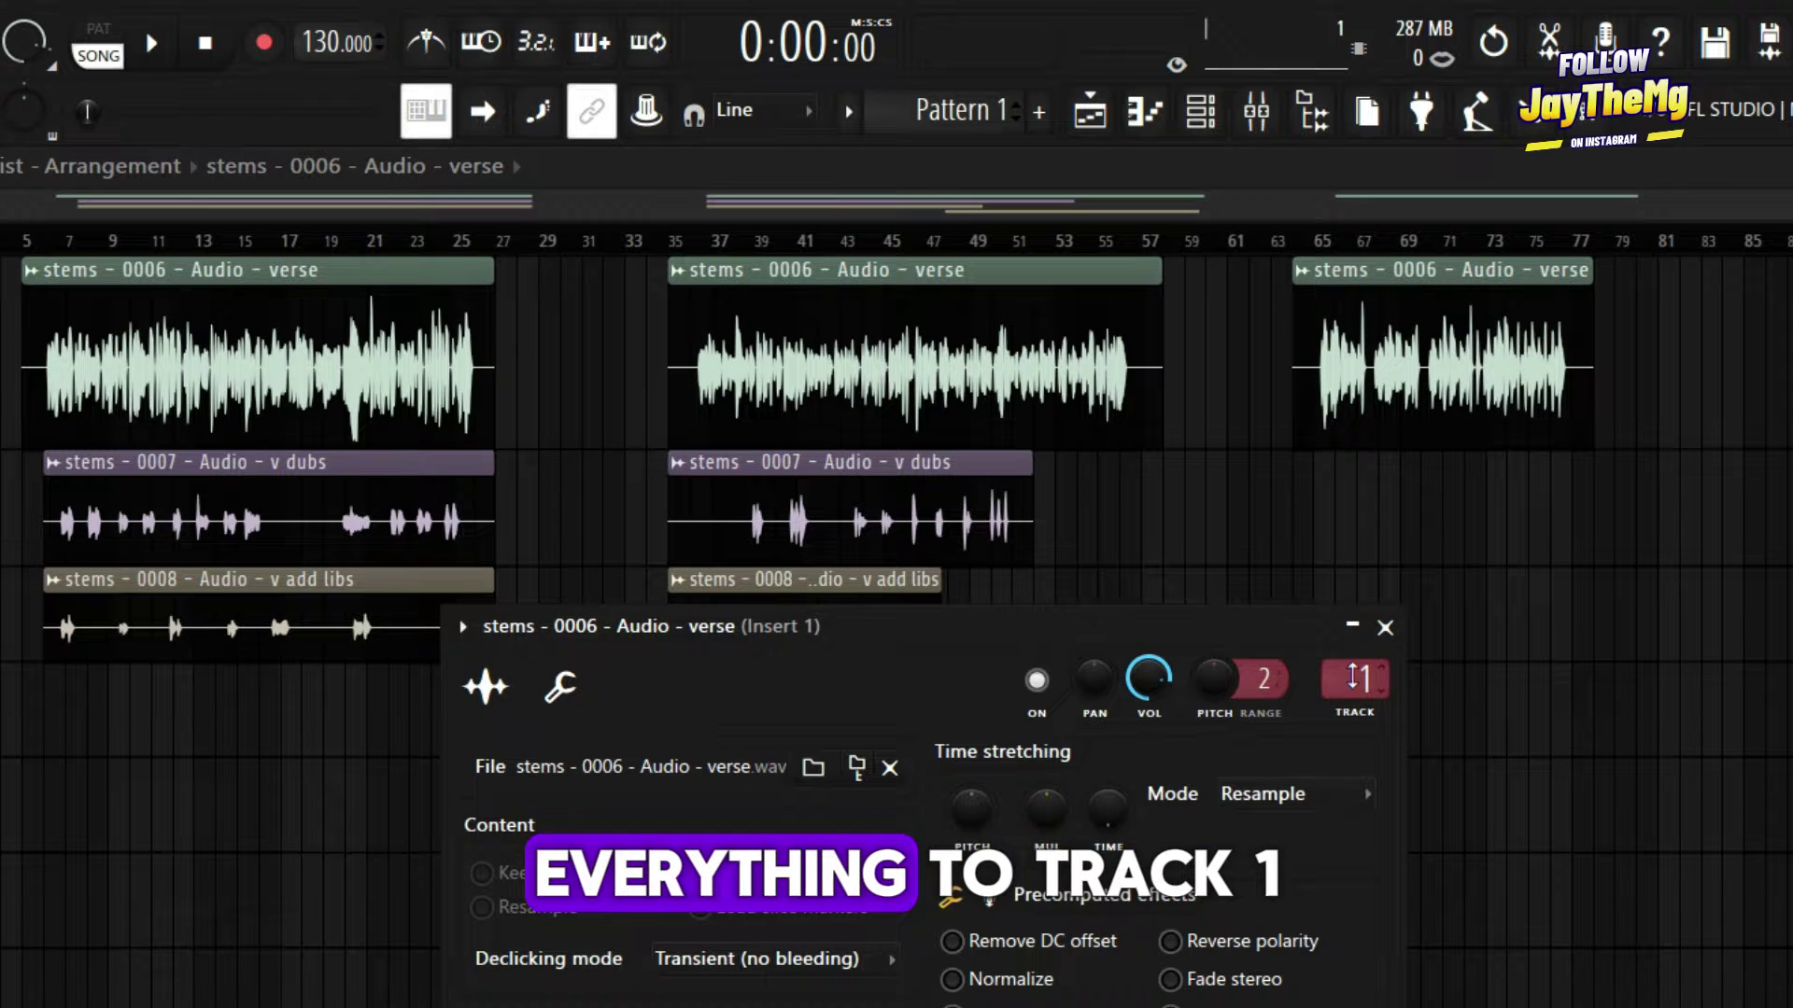
{"action": "left_click", "coordinate": [1385, 626]}
{"action": "double_click", "coordinate": [364, 485]}
{"action": "left_click", "coordinate": [692, 552]}
{"action": "double_click", "coordinate": [728, 607]}
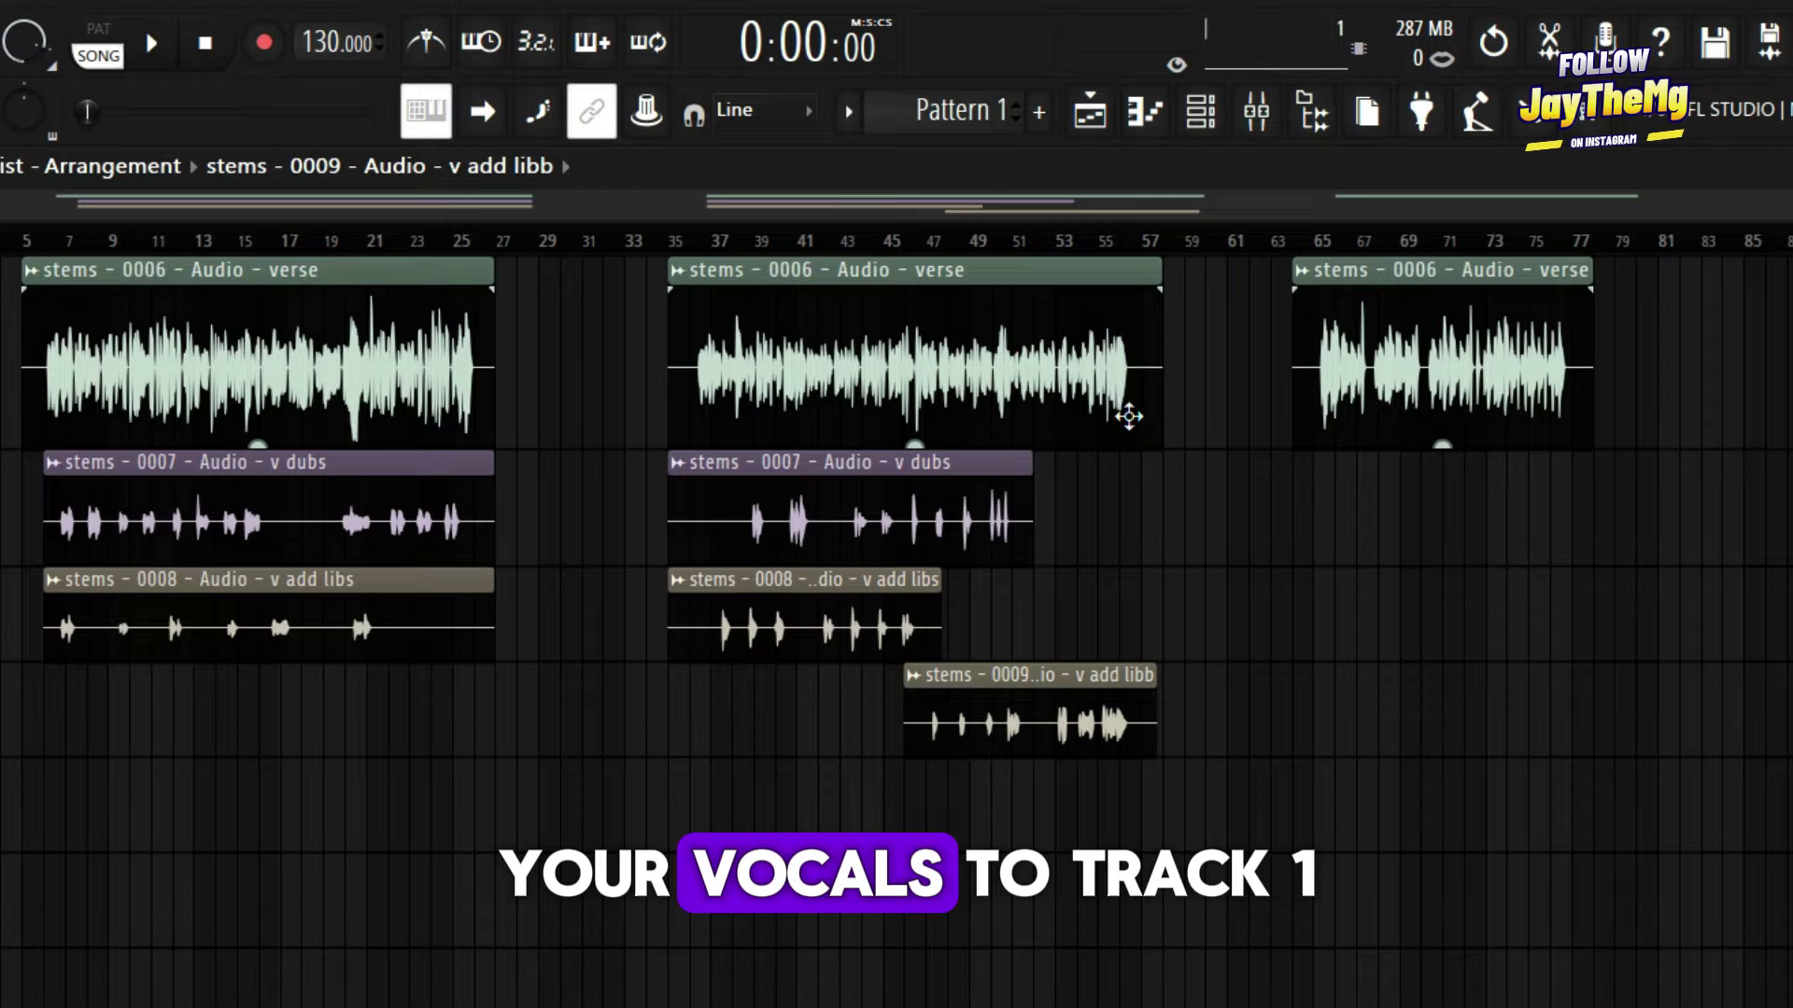
Step: Load RVox Stereo into the first effect slot of mixer Insert 1
{"action": "key", "text": "F9"}
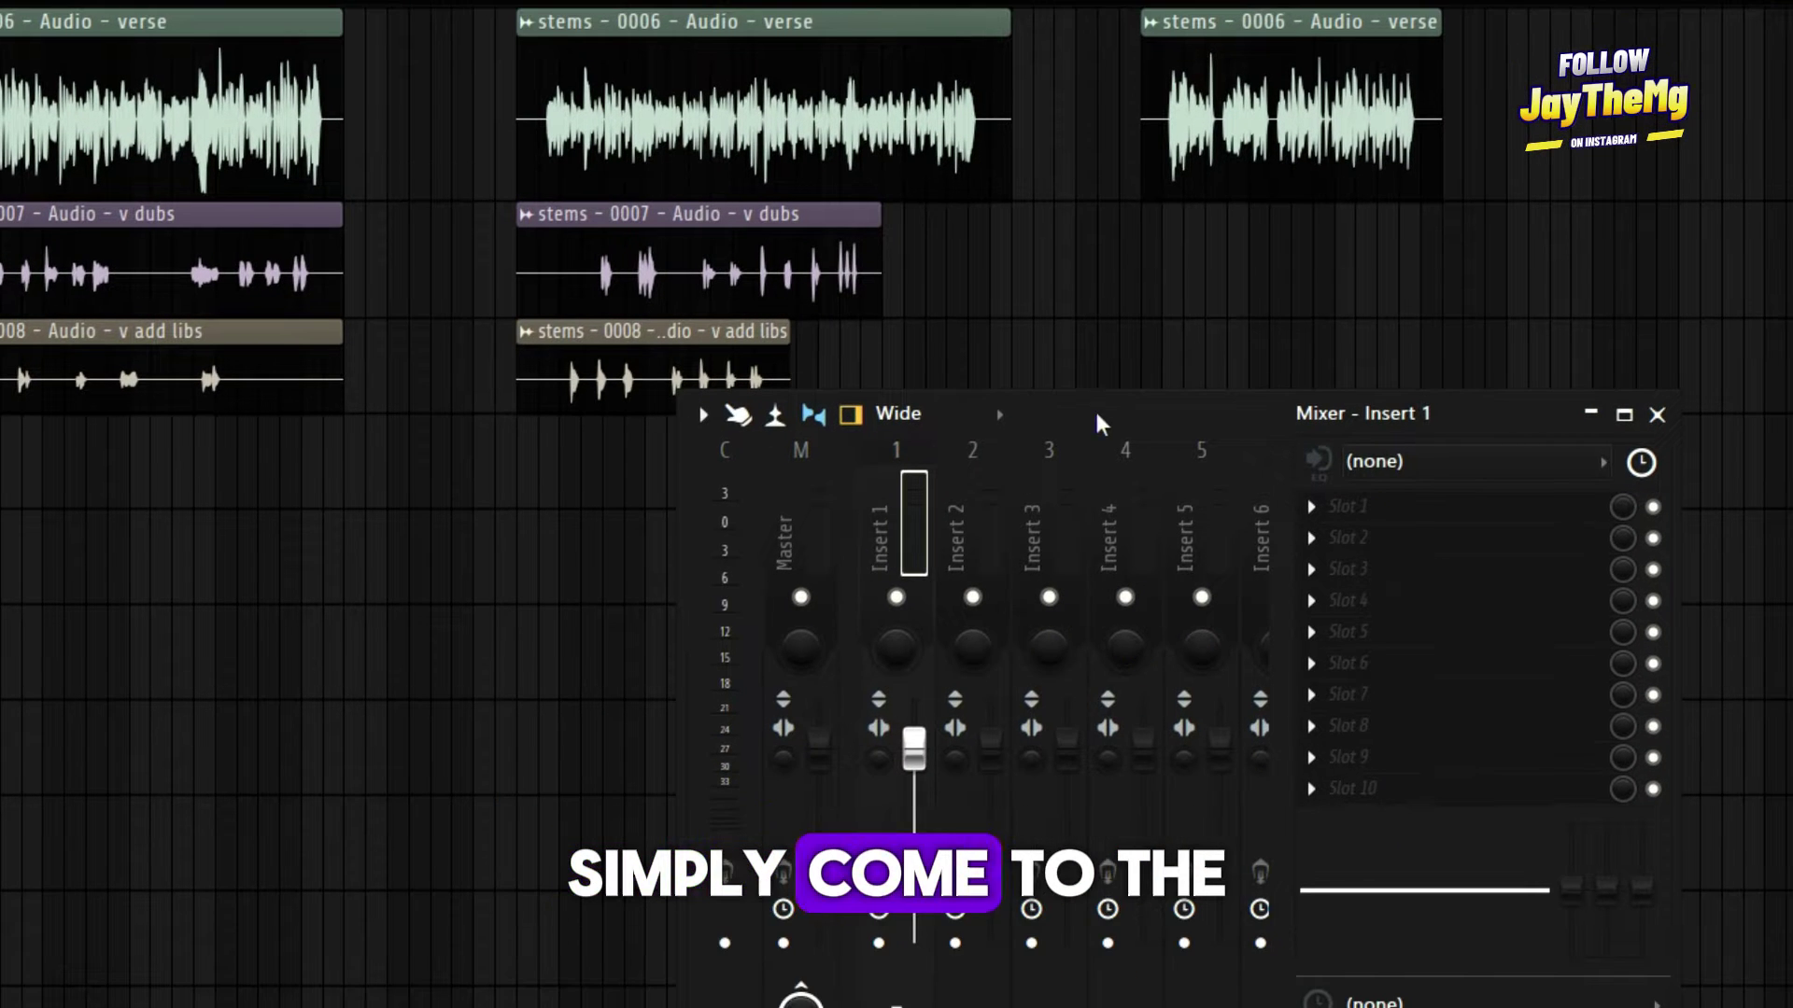
{"action": "left_click_drag", "start_coordinate": [1098, 419], "coordinate": [1047, 467]}
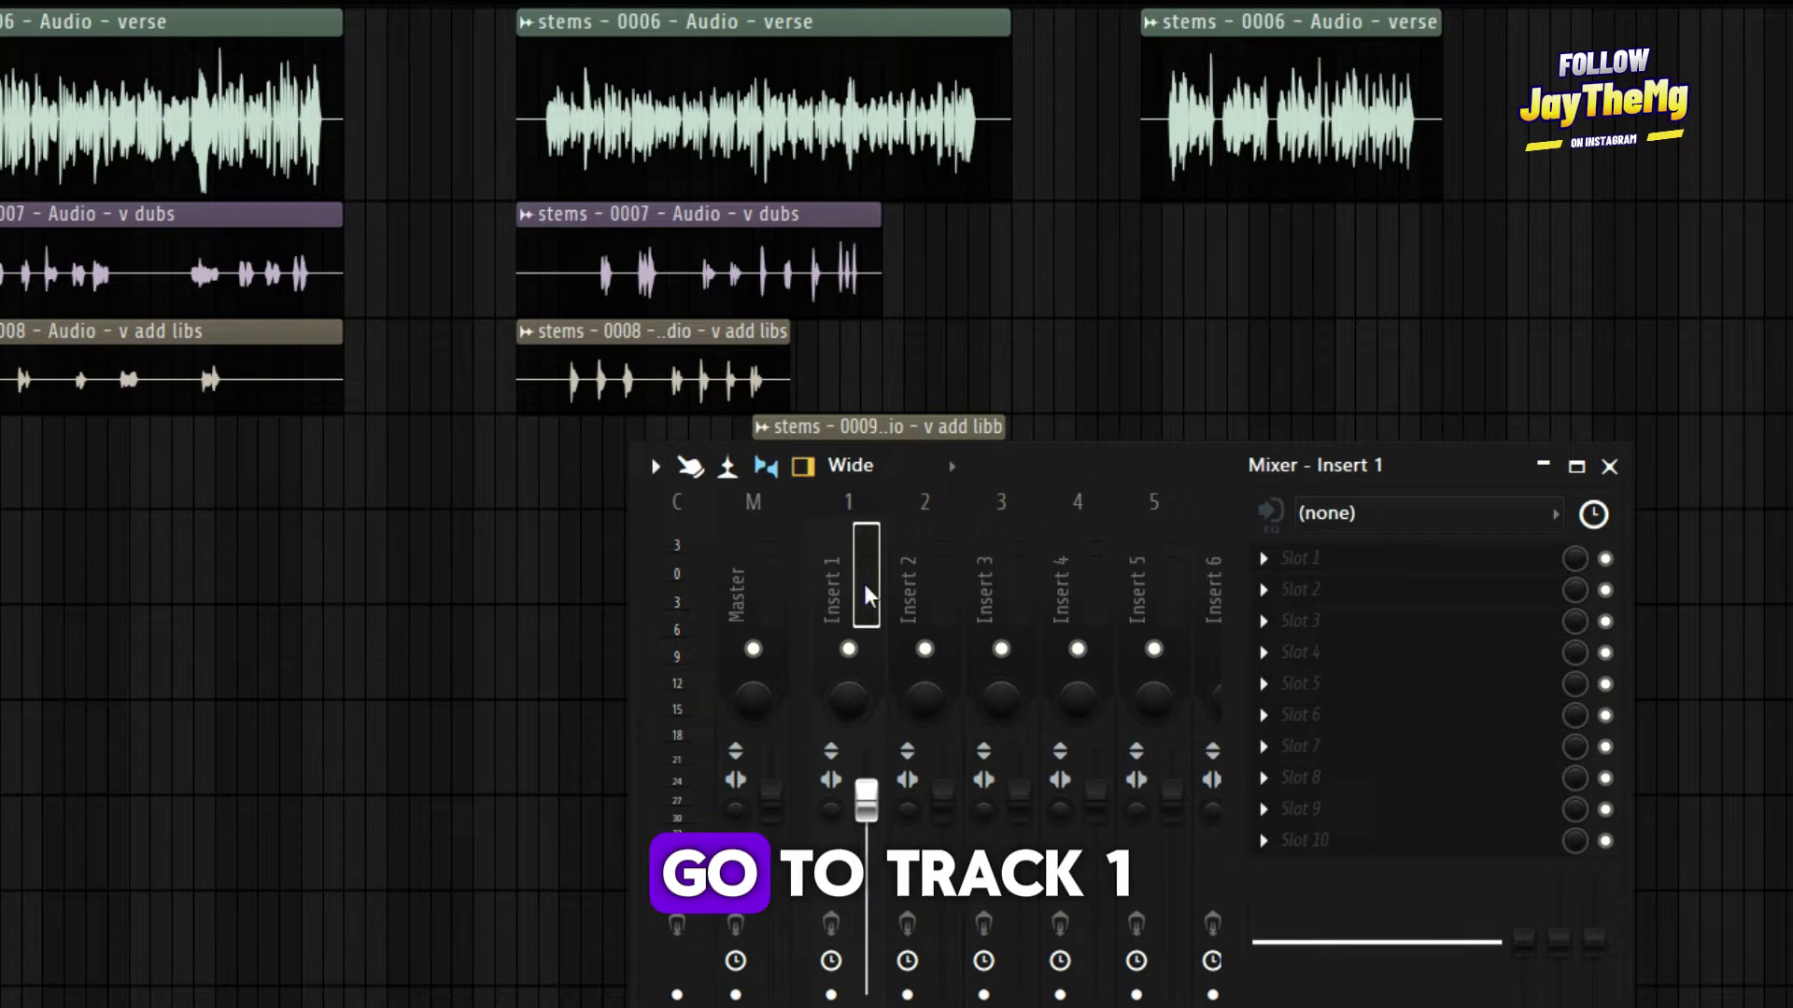
{"action": "left_click", "coordinate": [1265, 559]}
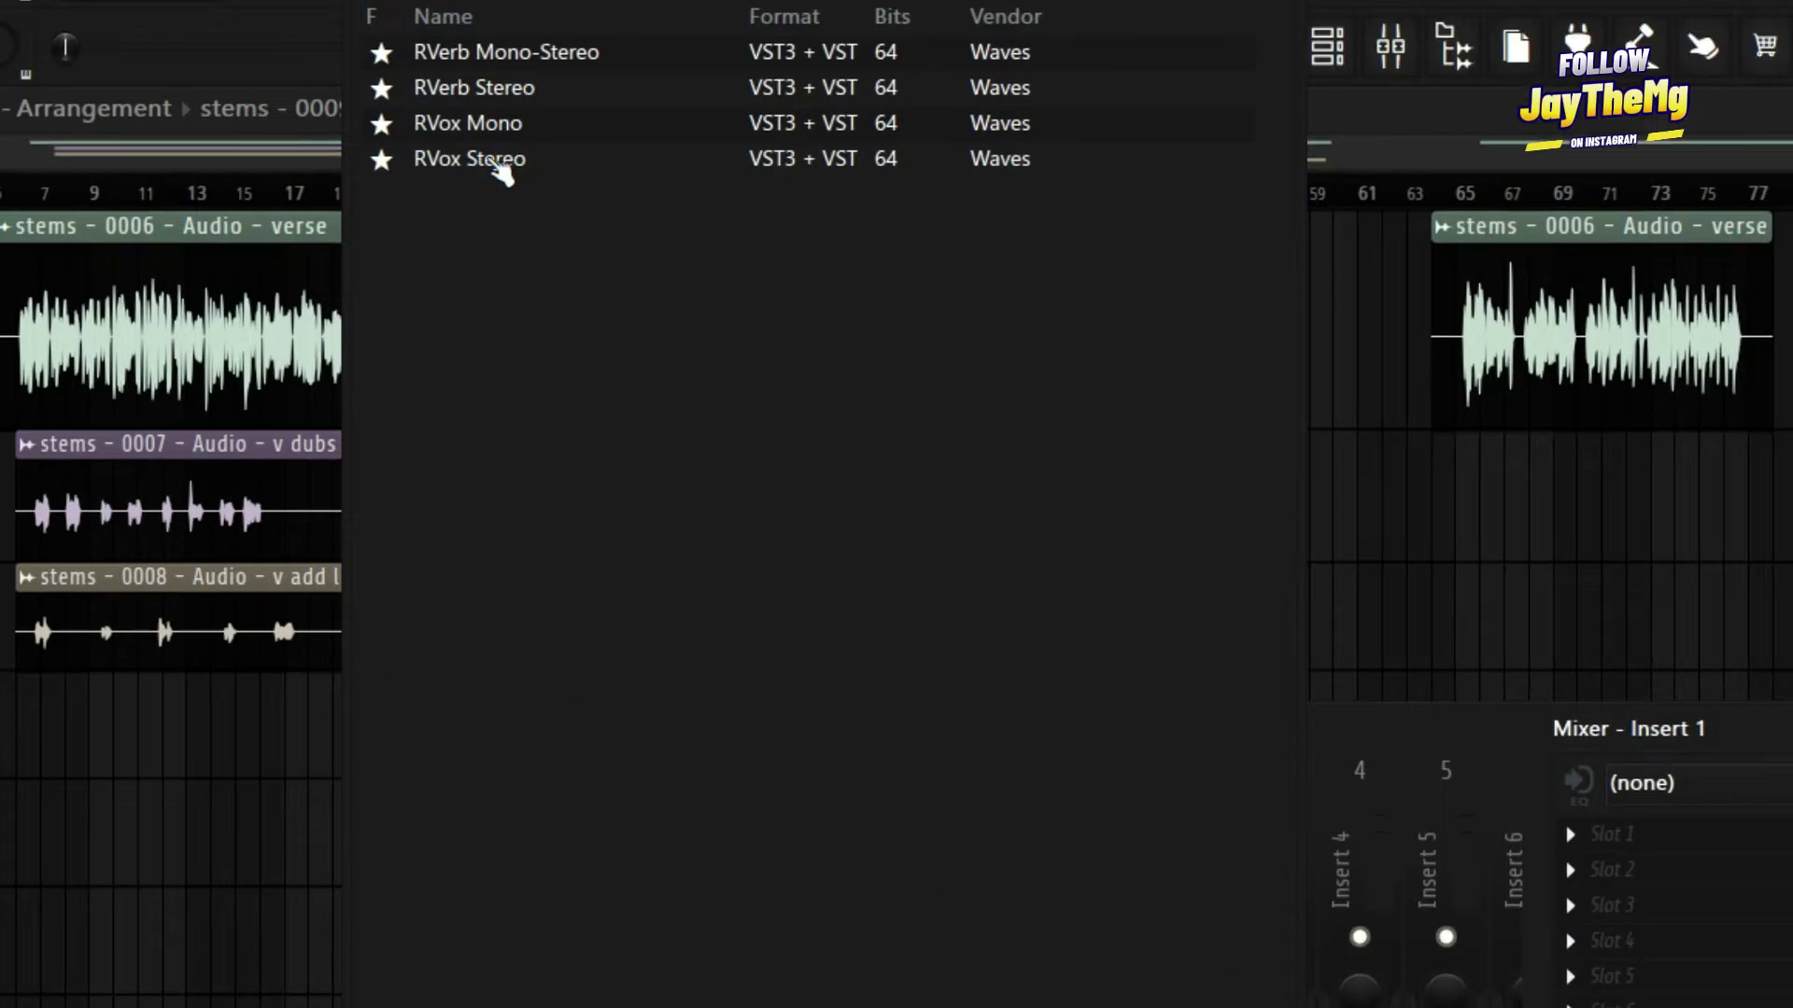
{"action": "left_click", "coordinate": [540, 228]}
{"action": "left_click_drag", "start_coordinate": [1074, 243], "coordinate": [616, 439]}
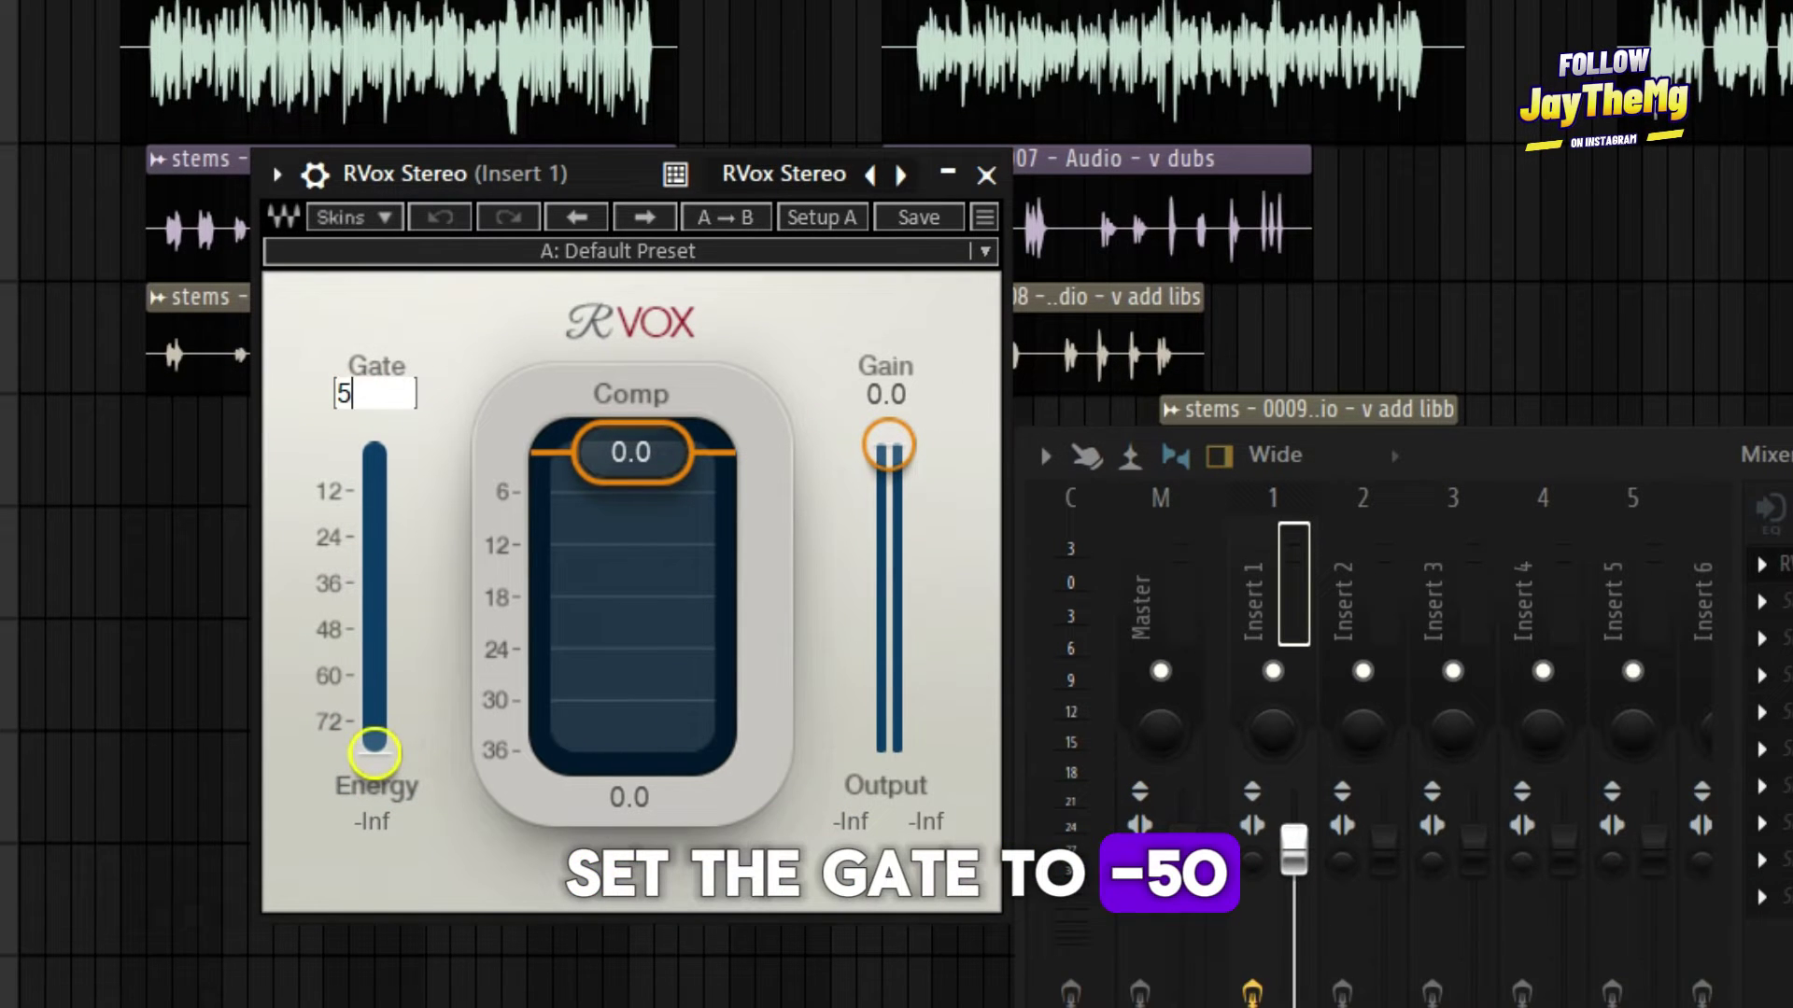
Step: Set the RVox gate to -50 and the compression to -18, then close the plugin
{"action": "key", "text": "Return"}
{"action": "left_click_drag", "start_coordinate": [941, 383], "coordinate": [631, 657]}
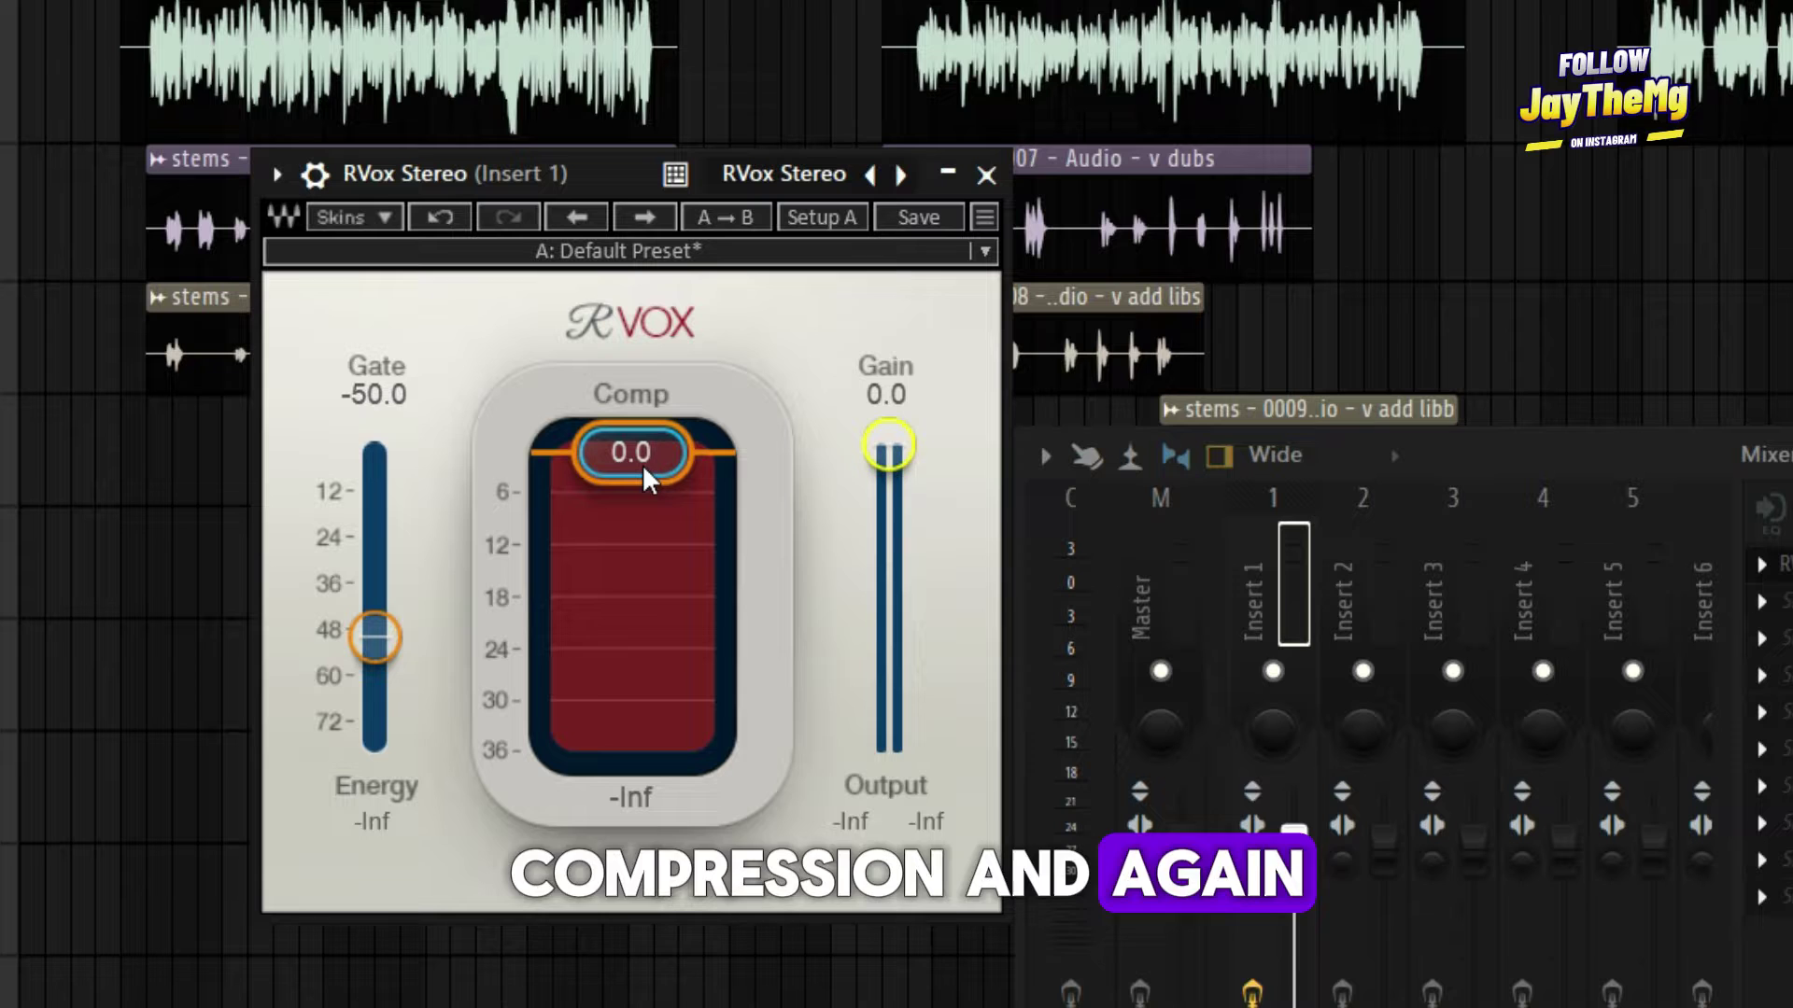
{"action": "left_click_drag", "start_coordinate": [670, 448], "coordinate": [635, 561]}
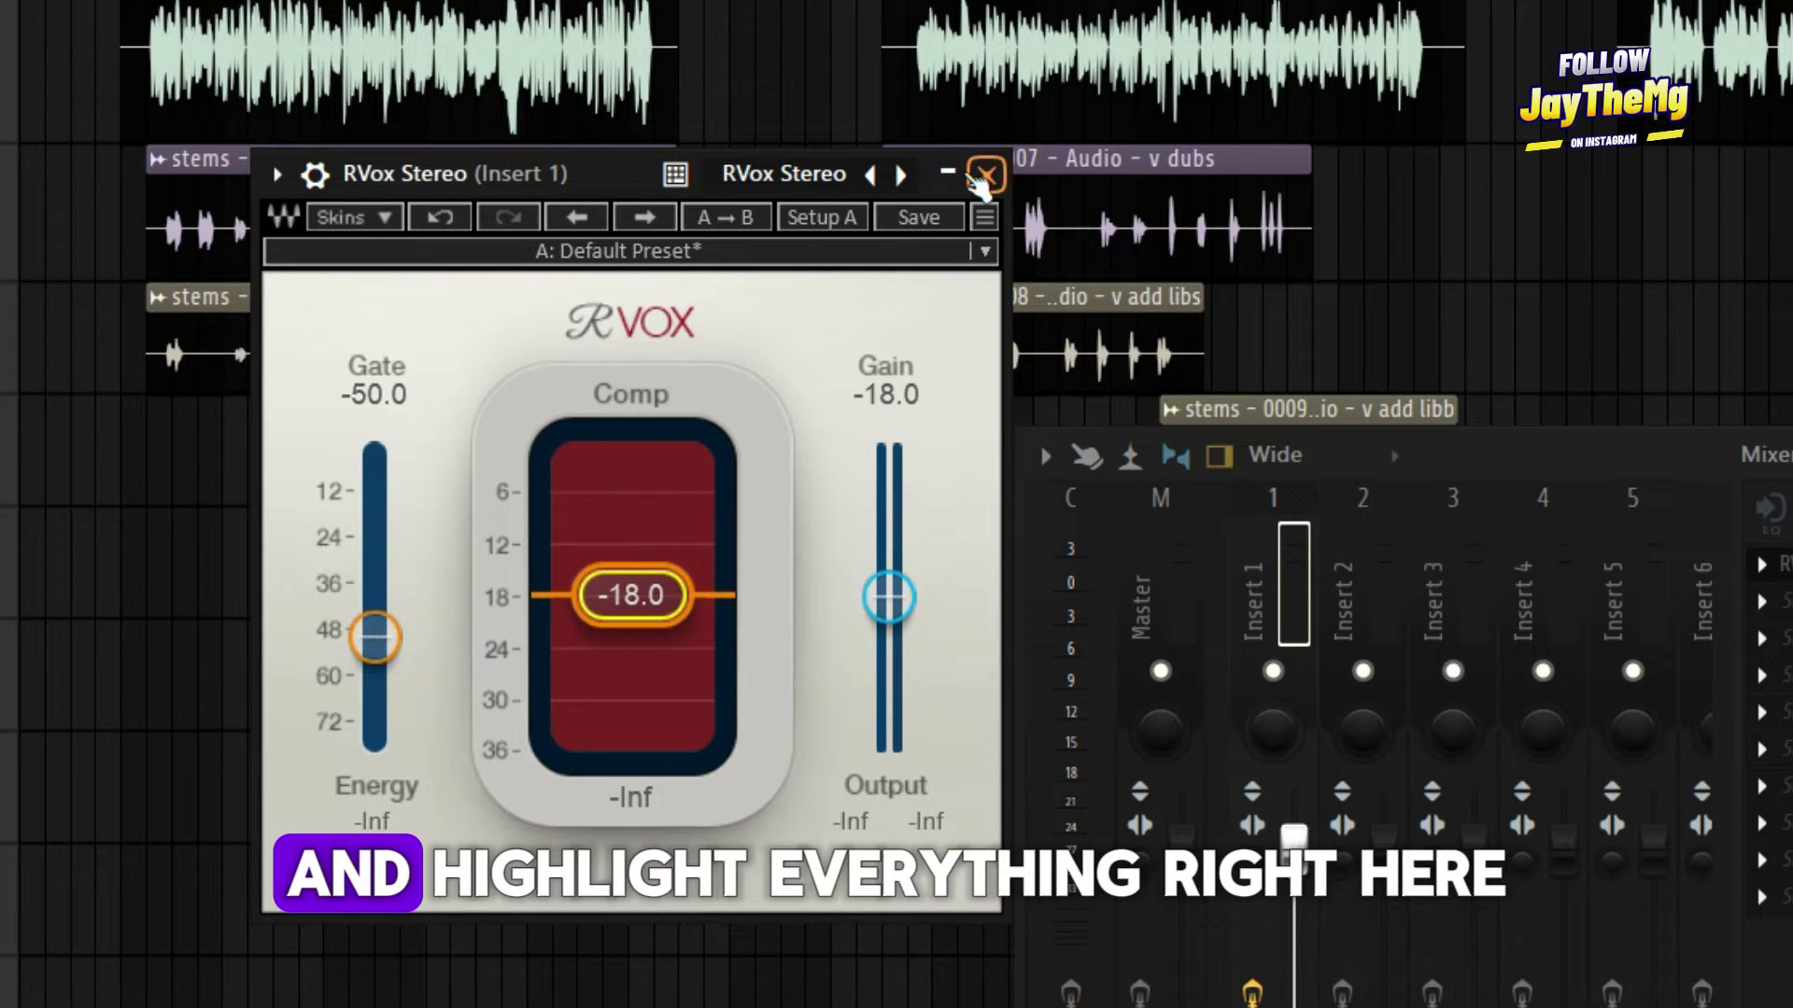
{"action": "left_click", "coordinate": [986, 175]}
Step: Consolidate the verse clips on Track 1 from song start, rendering them as a 24Bit int WAV in Mono (merged)
{"action": "left_click_drag", "start_coordinate": [1394, 327], "coordinate": [11, 314]}
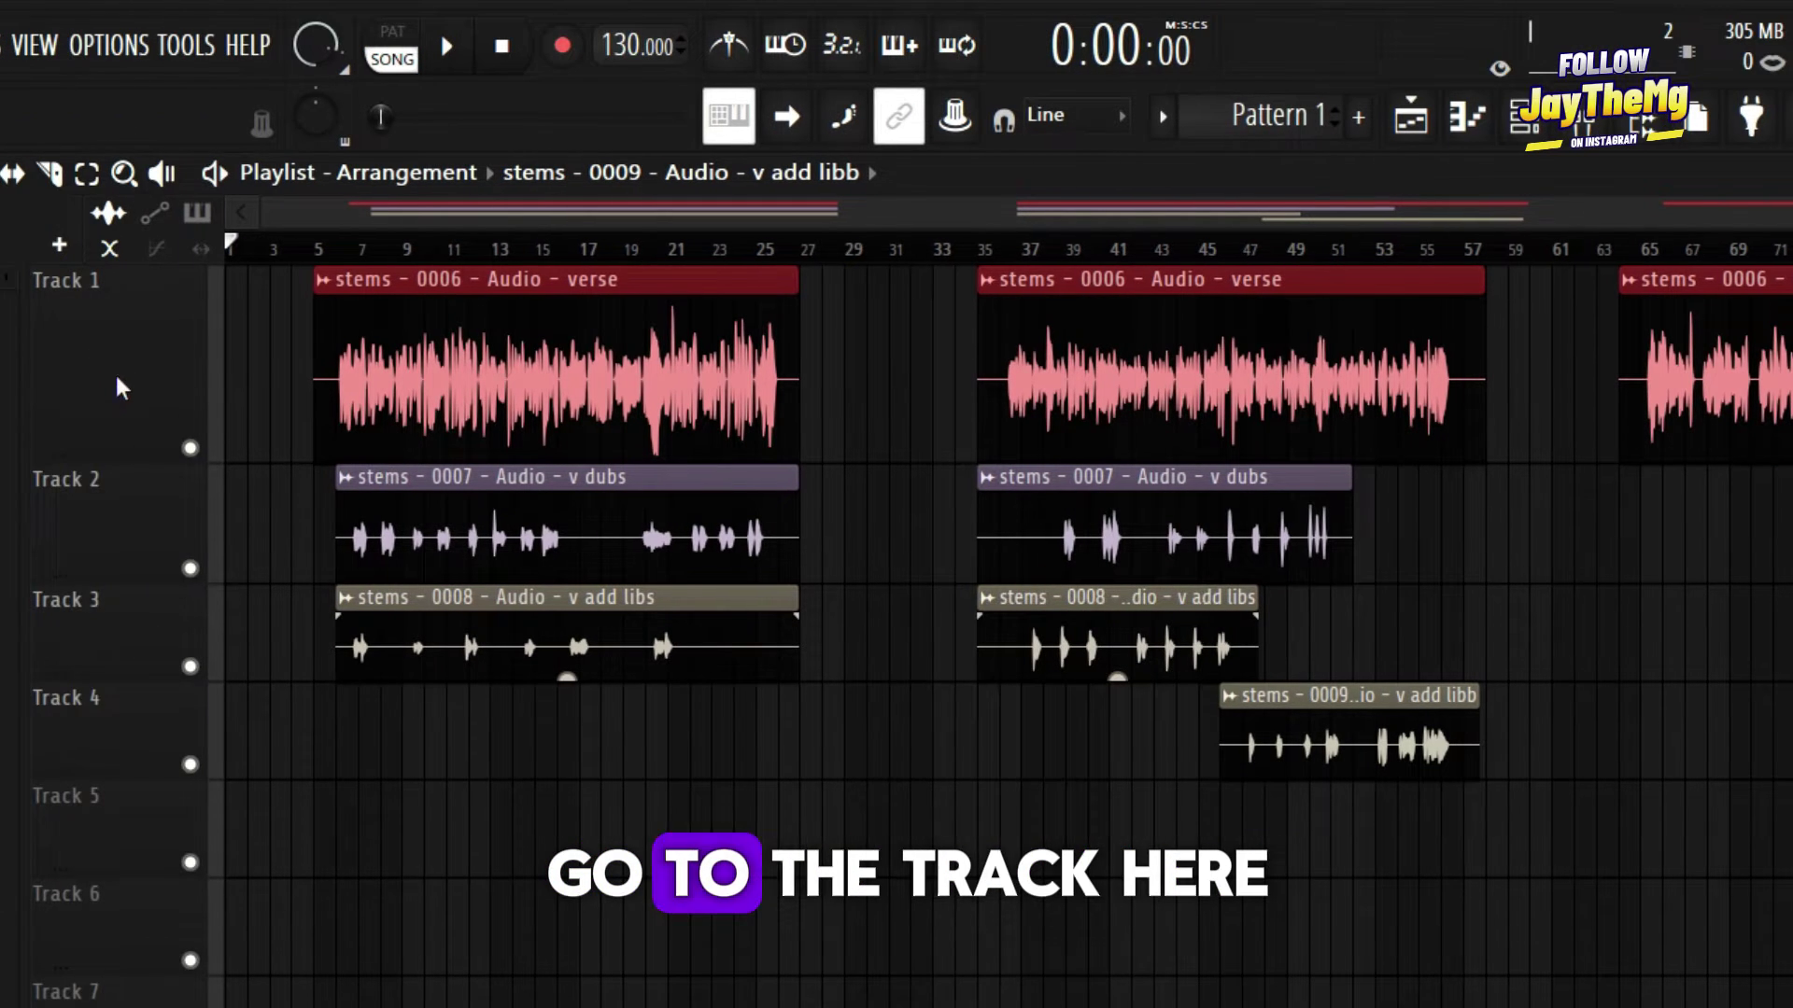
{"action": "right_click", "coordinate": [133, 378]}
{"action": "mouse_move", "coordinate": [280, 822]}
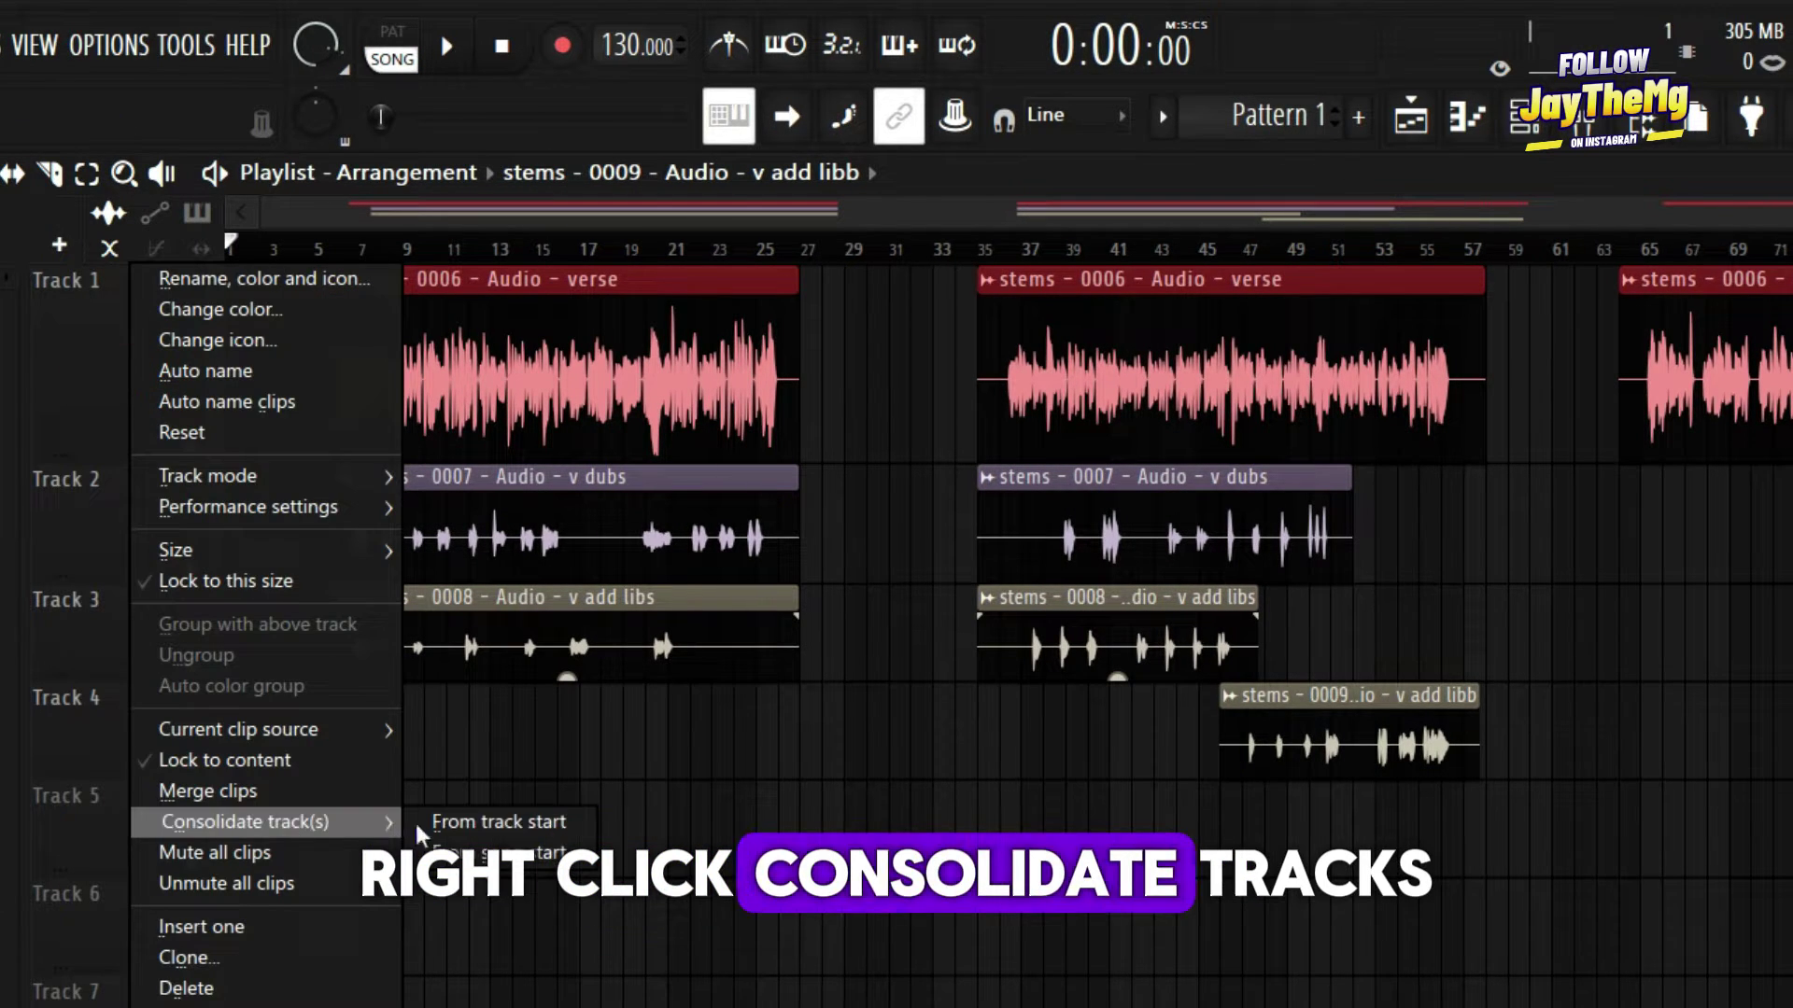
{"action": "left_click", "coordinate": [540, 854]}
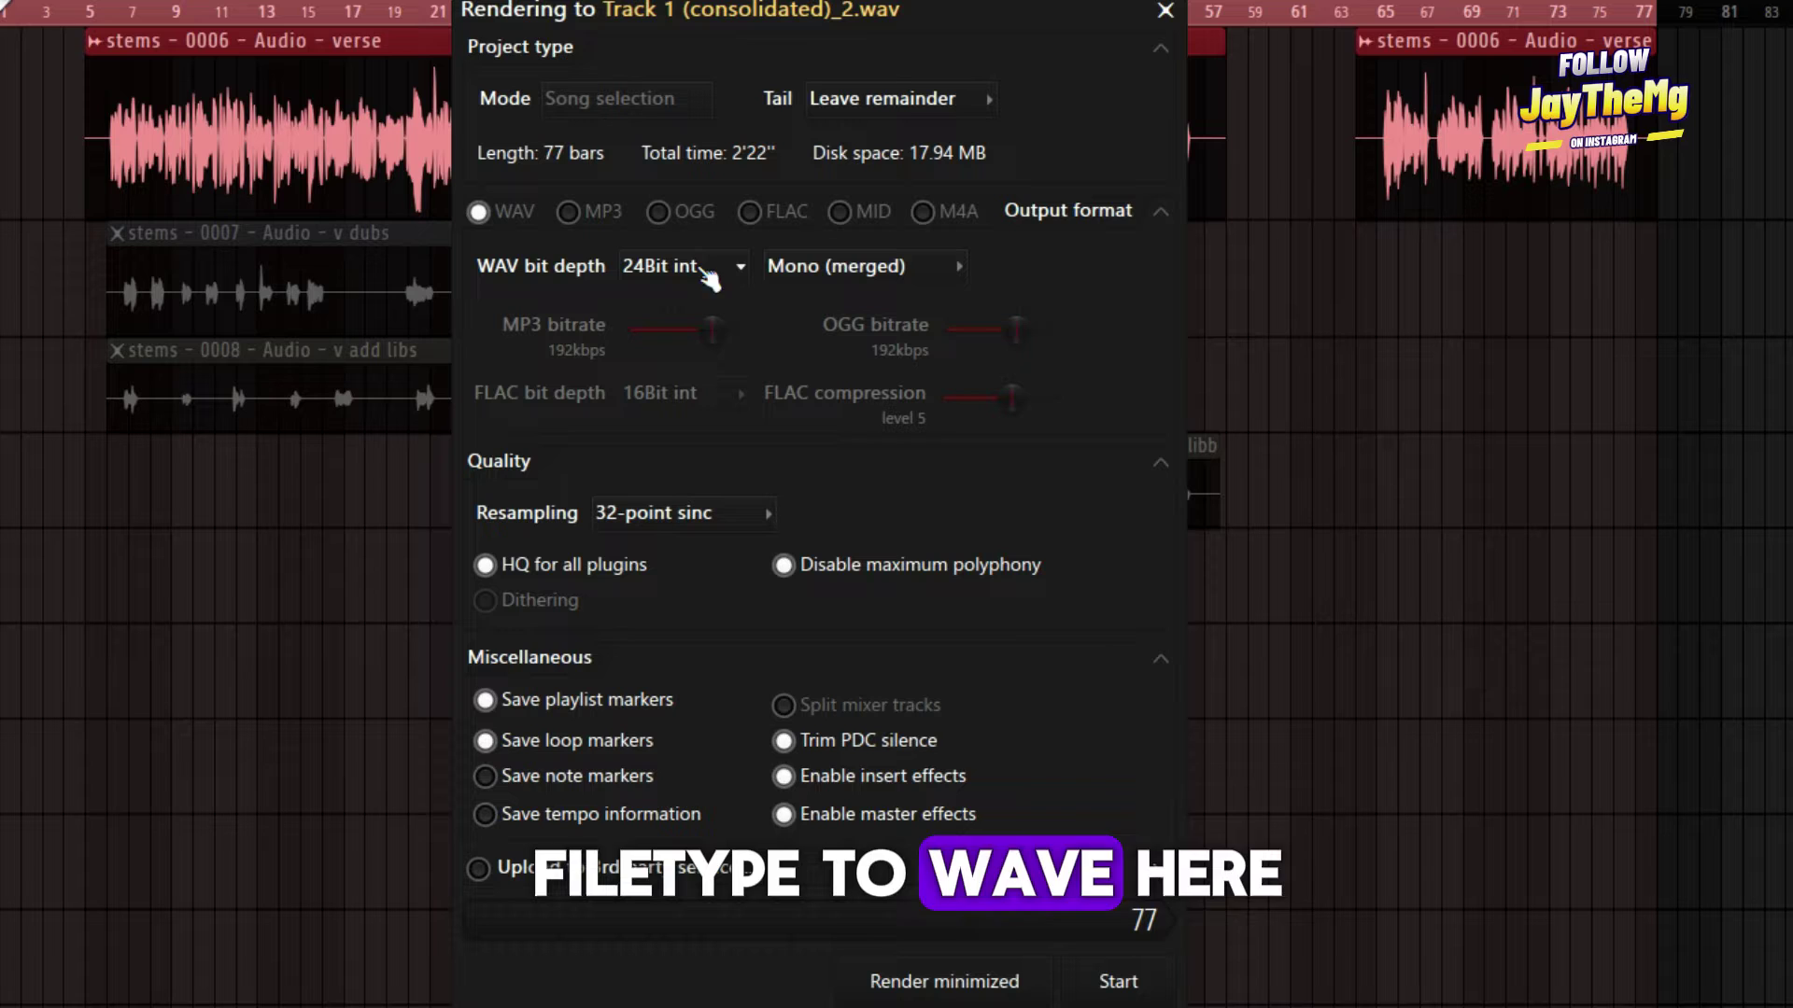
{"action": "left_click", "coordinate": [918, 270]}
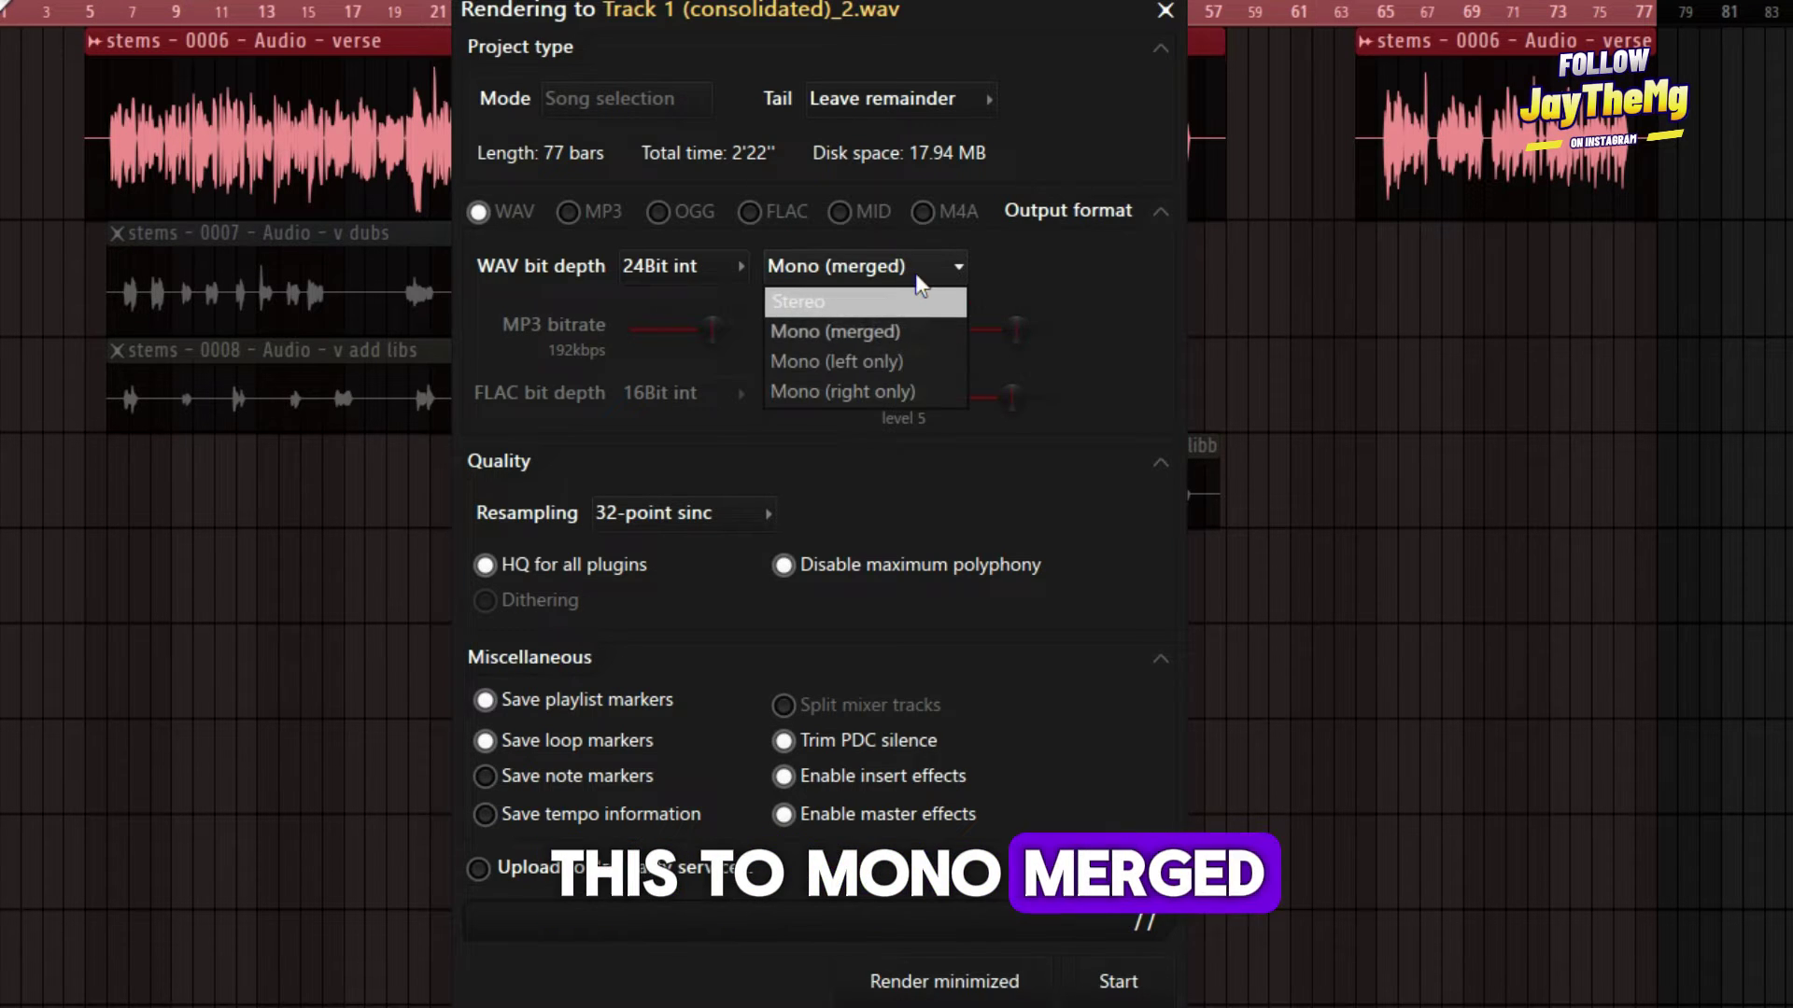
{"action": "left_click", "coordinate": [928, 280]}
{"action": "left_click", "coordinate": [1118, 982]}
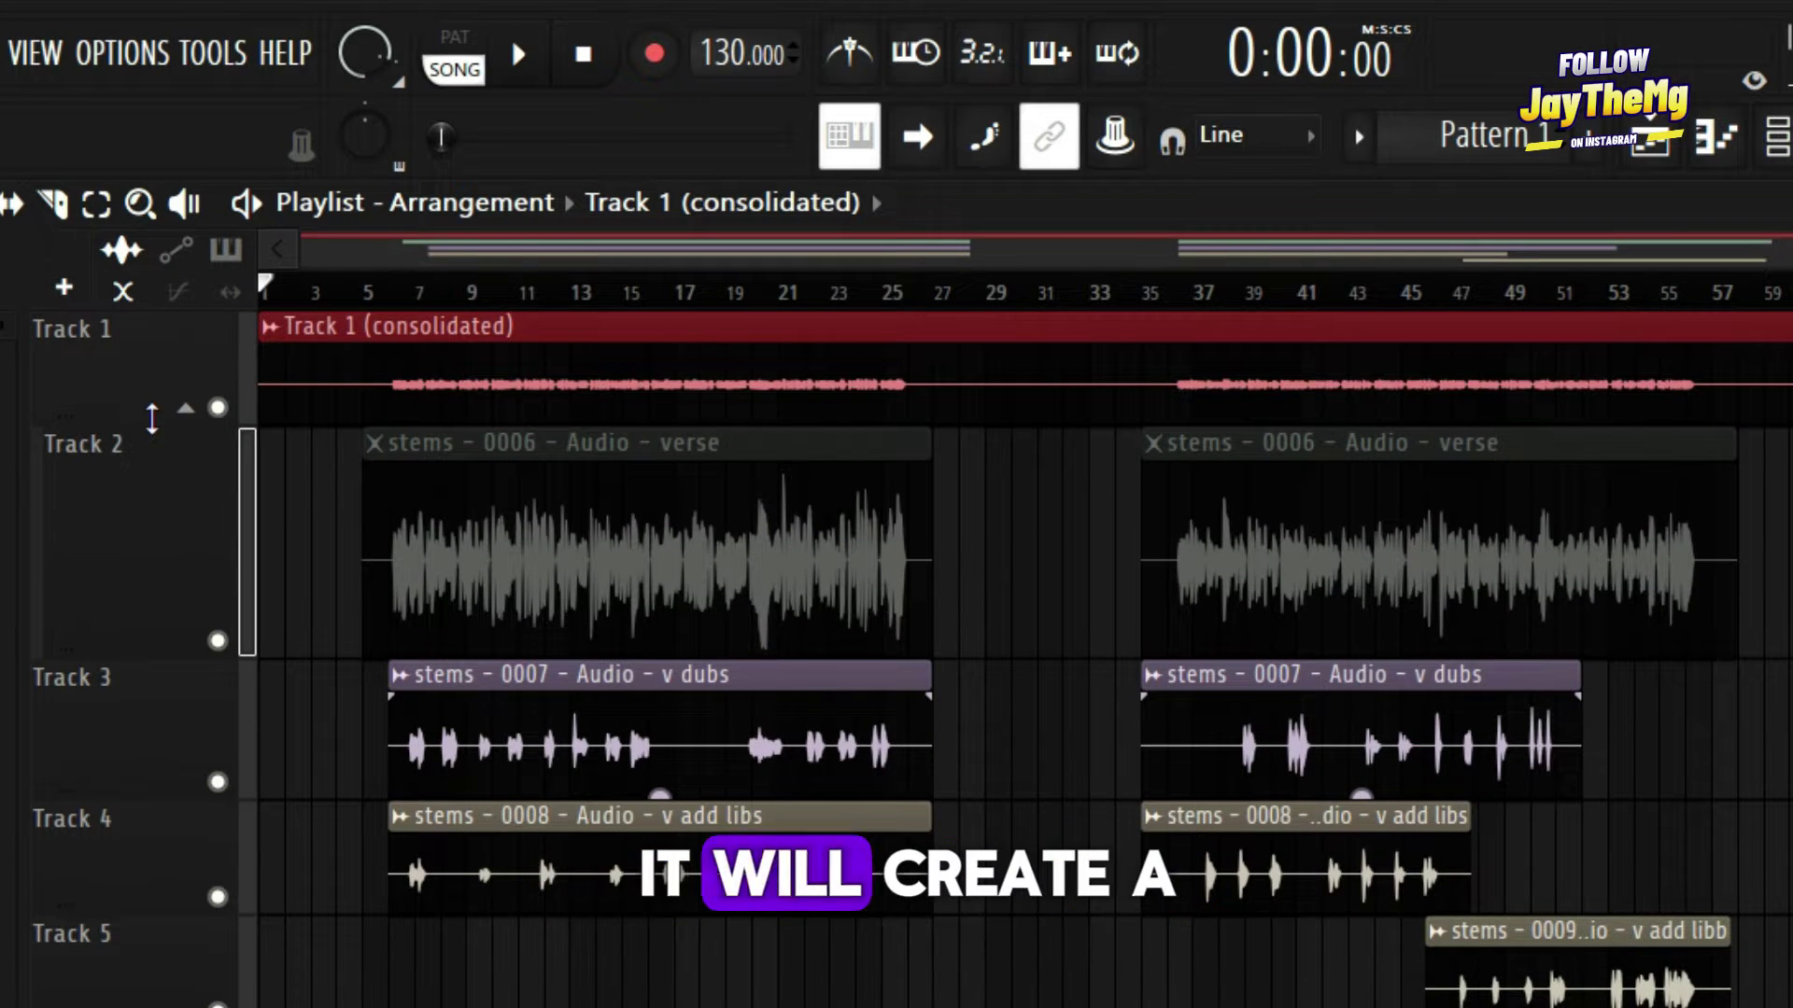
Step: Enlarge Track 1 to compare the consolidated waveform with the original verse, and undo the consolidation
{"action": "left_click_drag", "start_coordinate": [151, 417], "coordinate": [154, 707]}
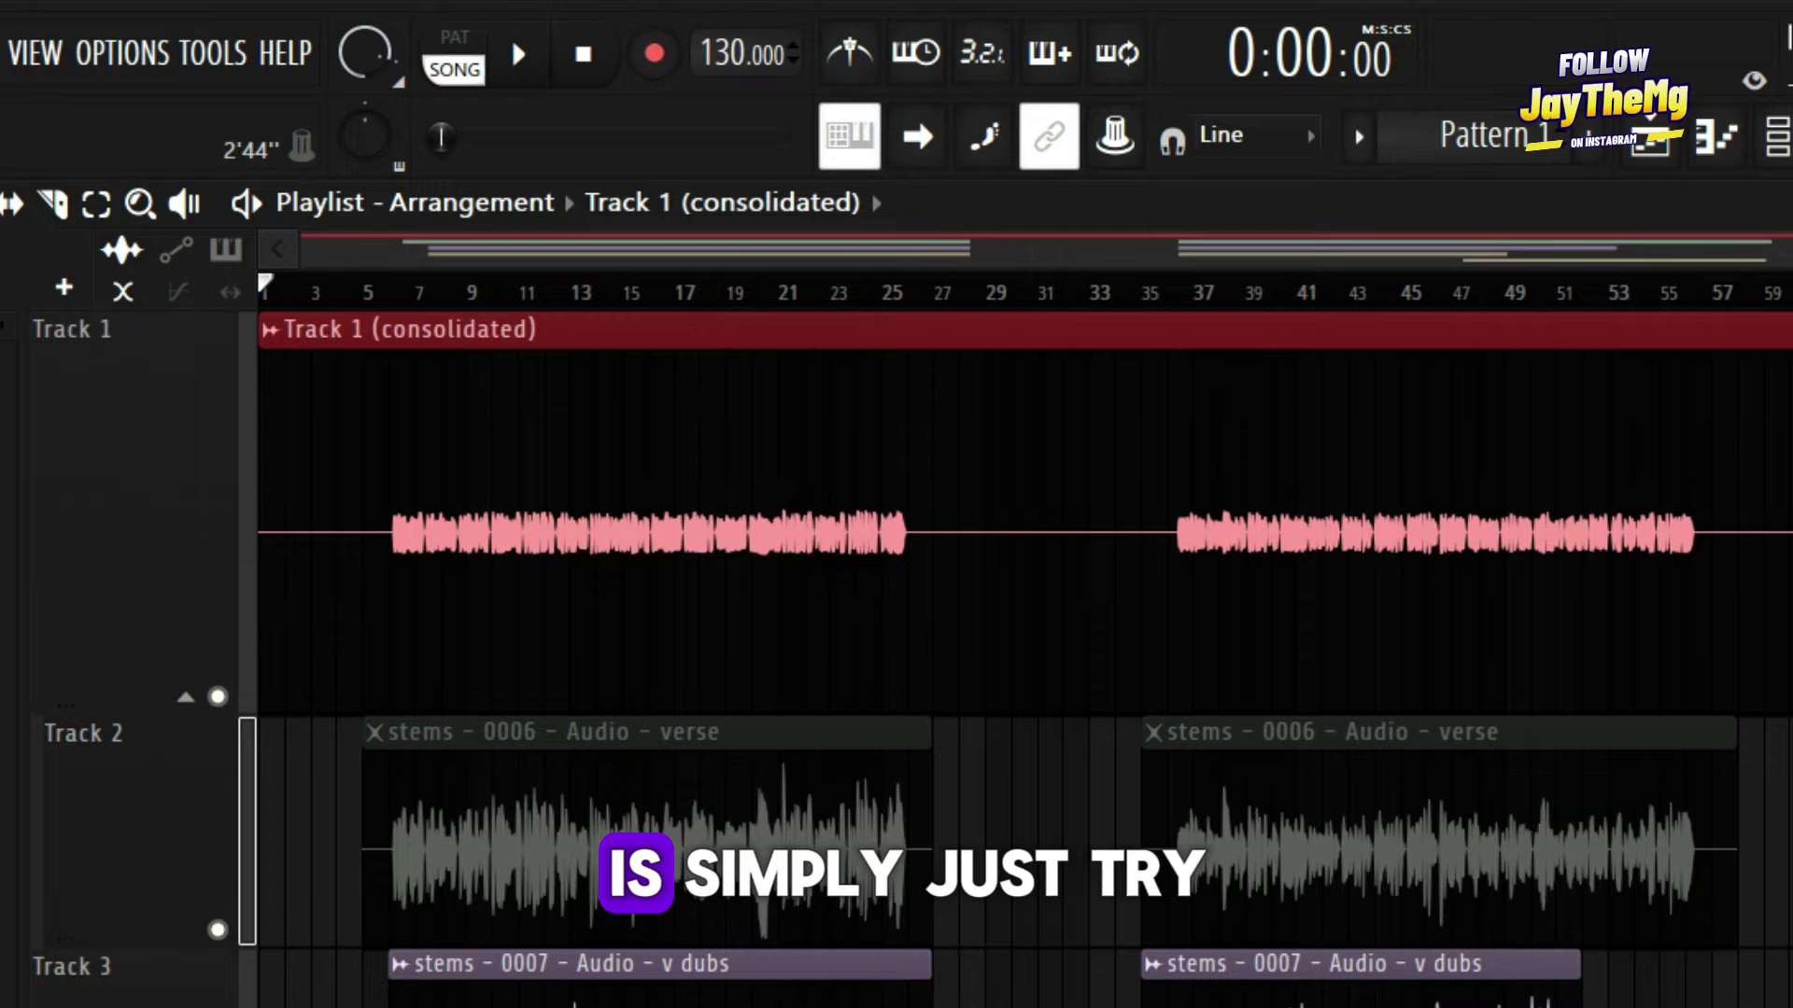
{"action": "left_click_drag", "start_coordinate": [1737, 142], "coordinate": [579, 313]}
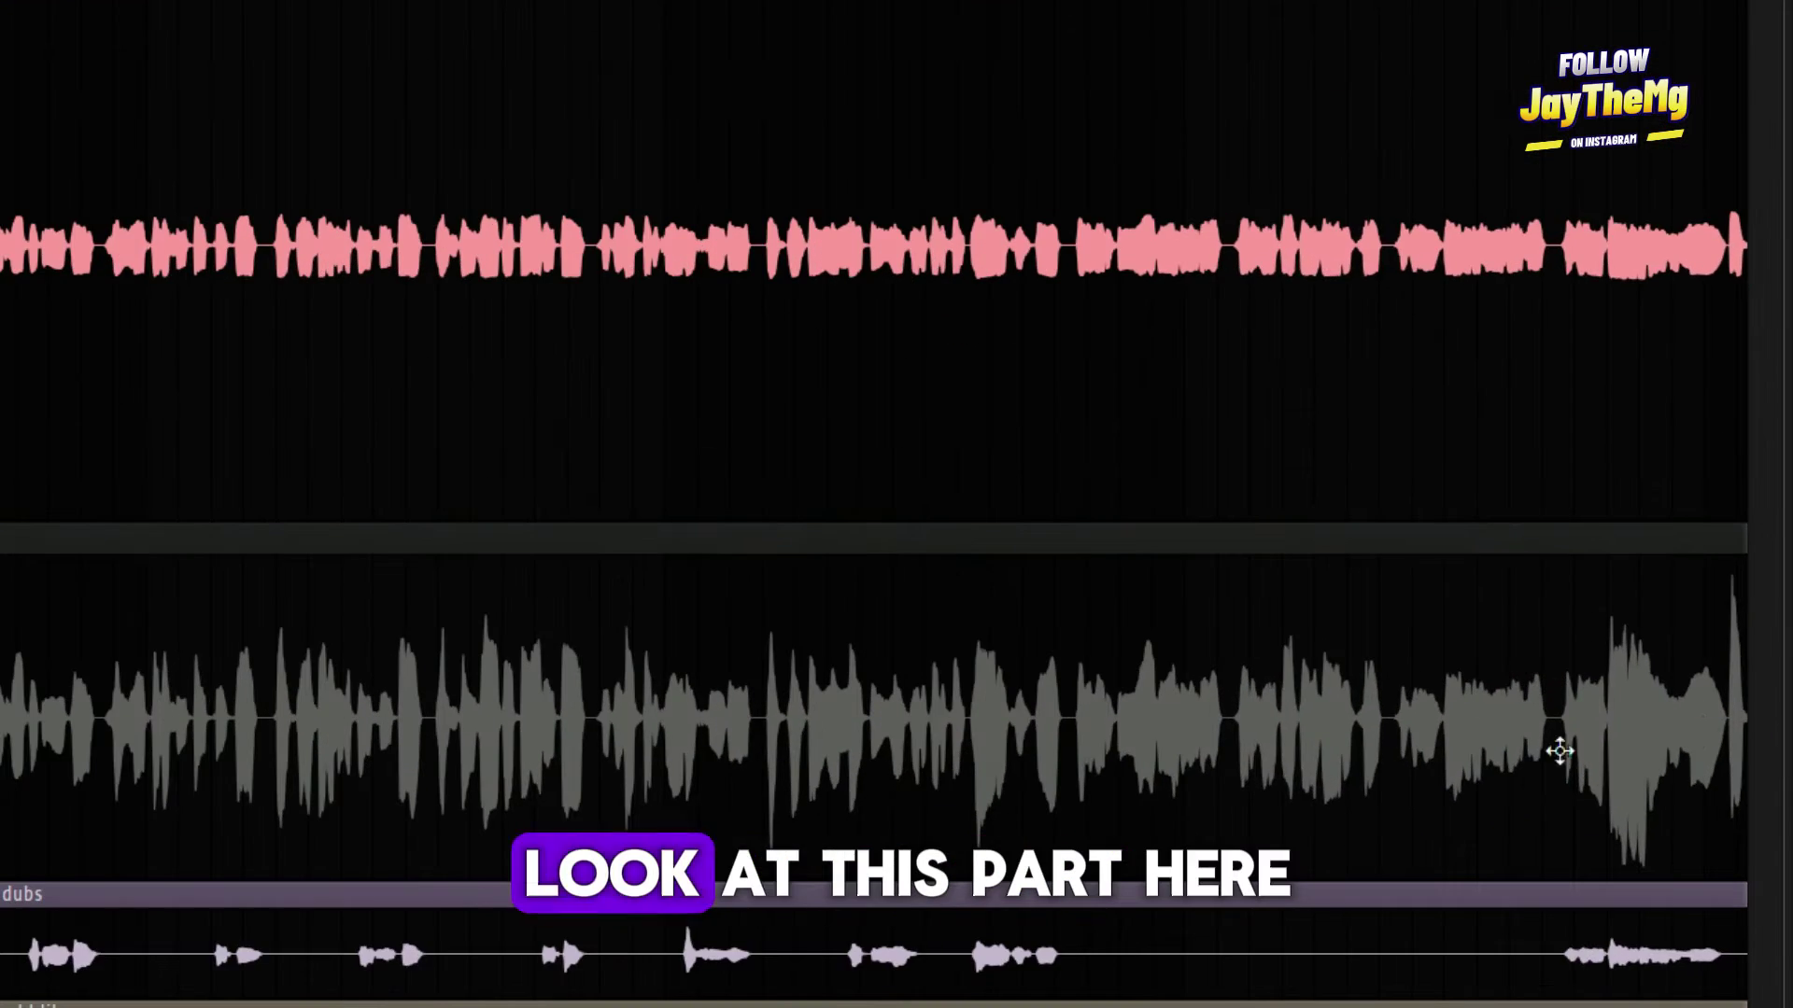
{"action": "left_click_drag", "start_coordinate": [1640, 732], "coordinate": [984, 760]}
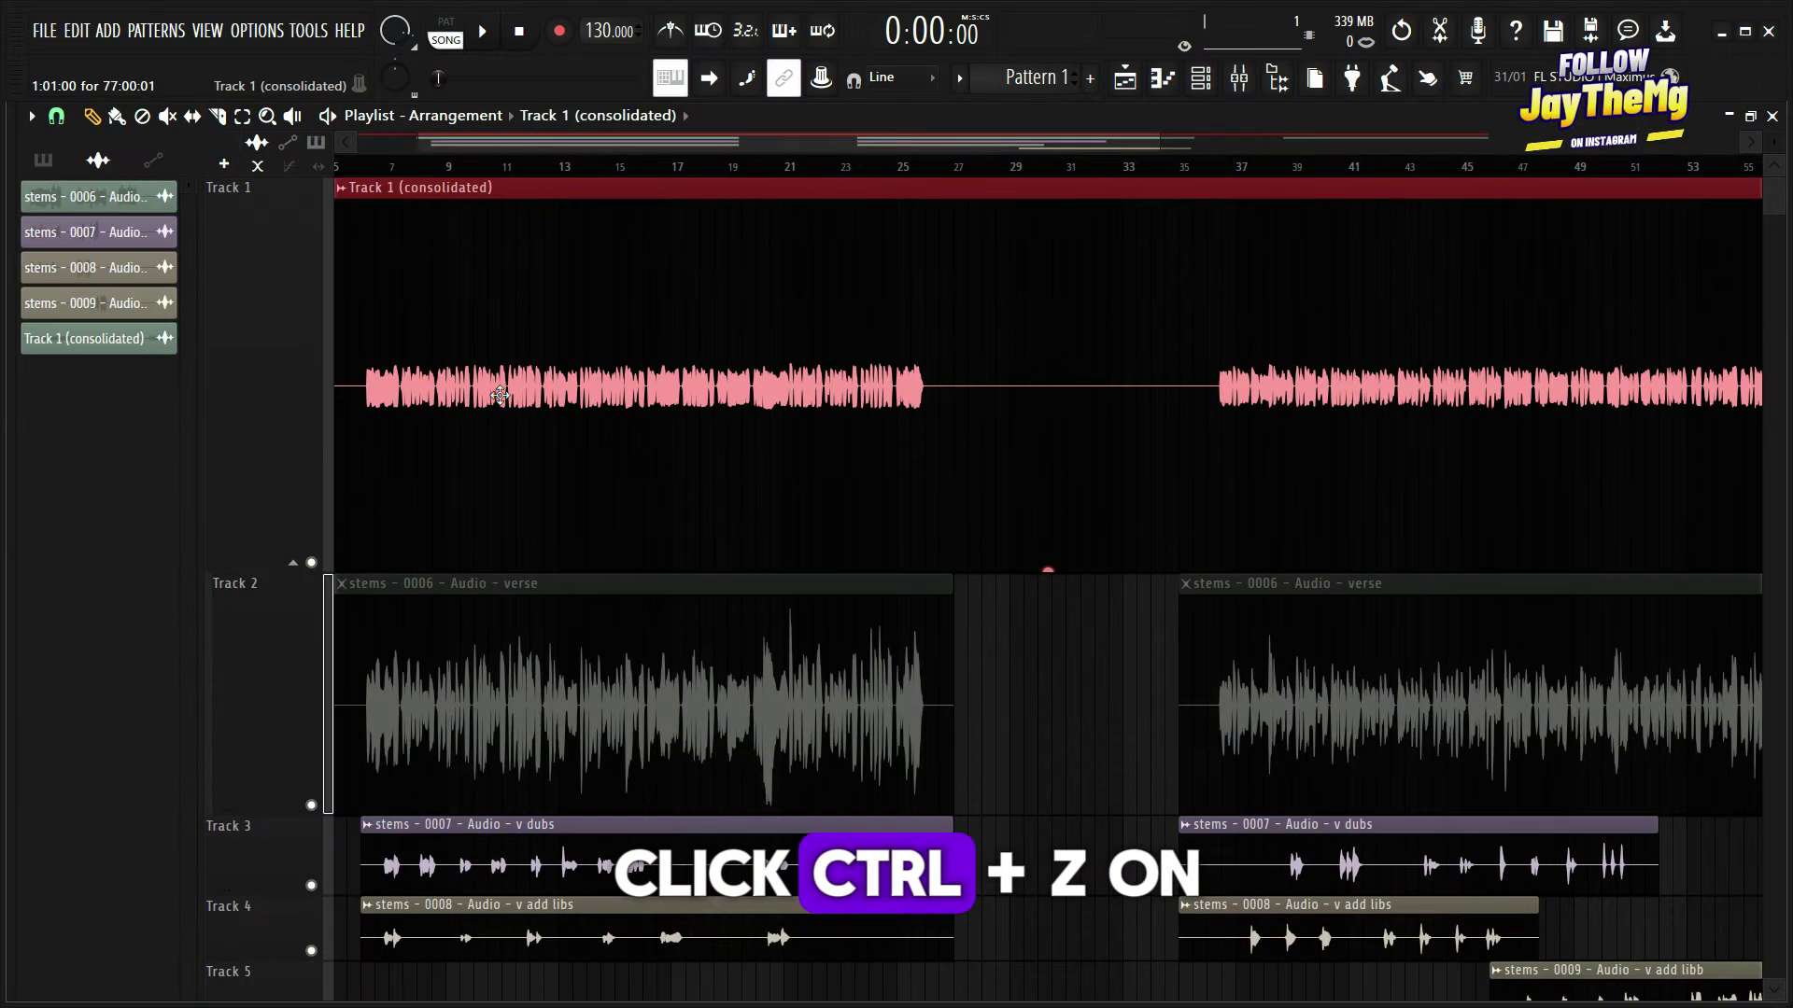
{"action": "key", "text": "ctrl+z"}
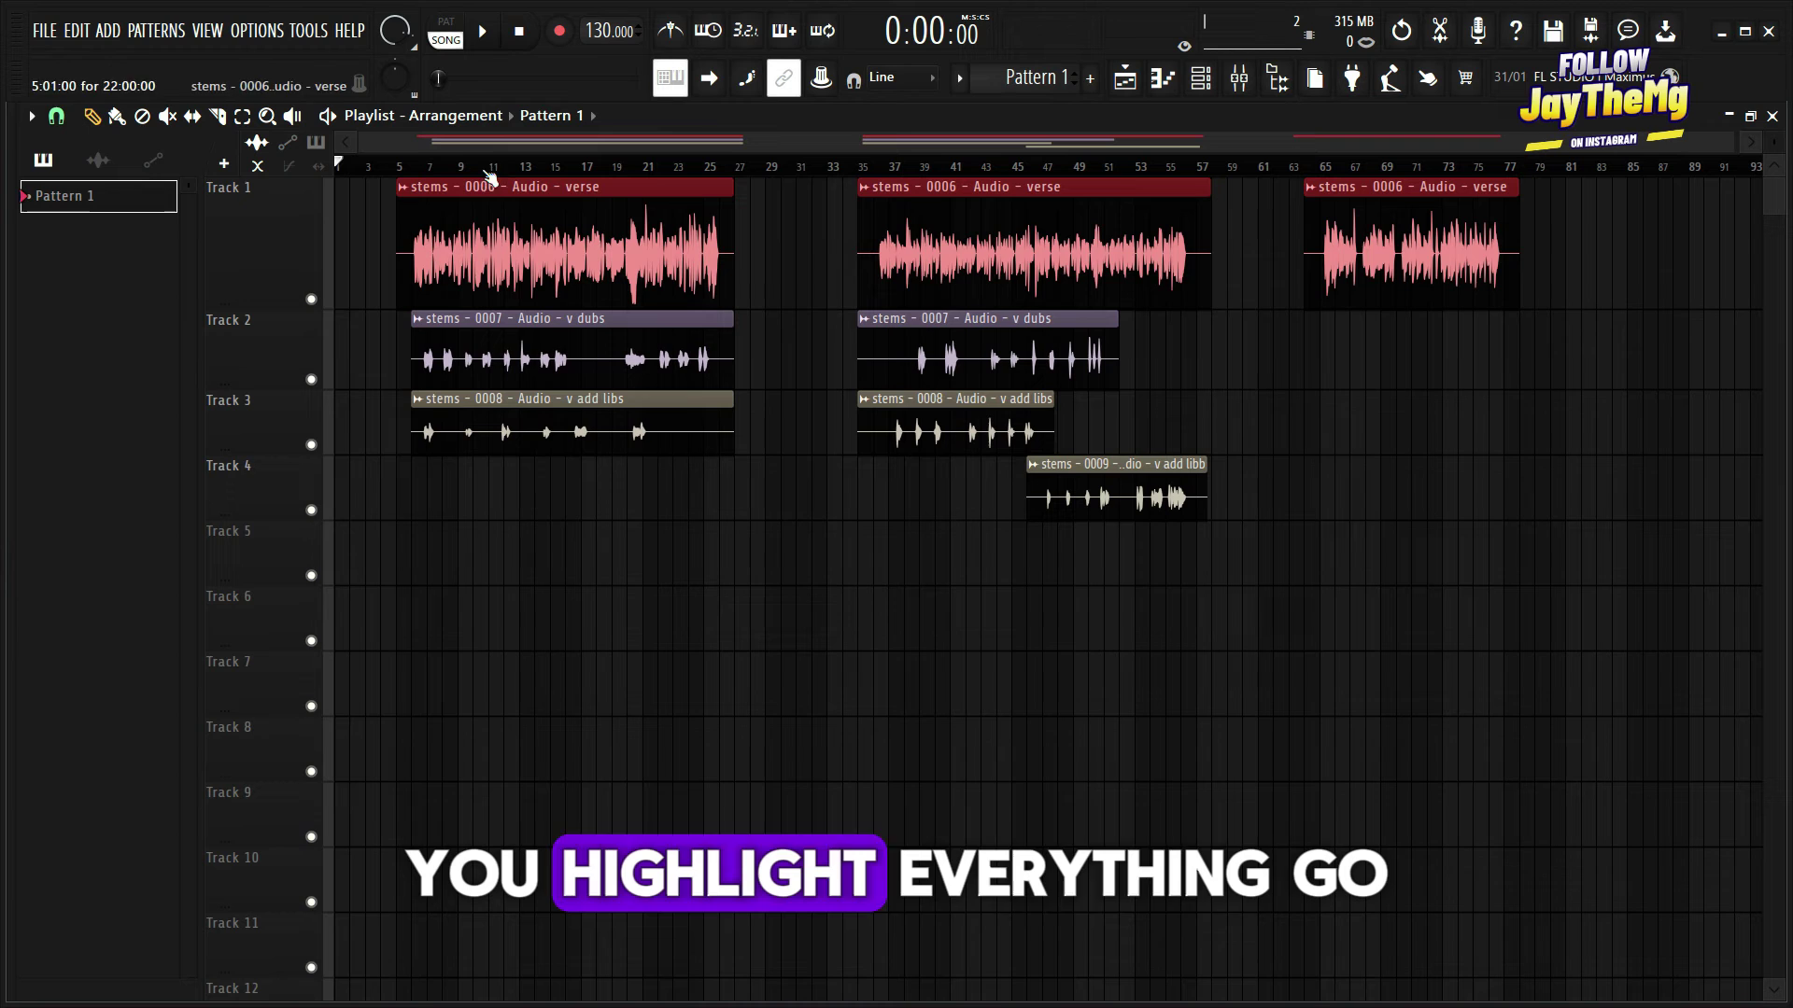
Step: Reopen RVox Stereo on mixer Insert 1 and set its compression to about -15.6
{"action": "left_click", "coordinate": [1236, 80]}
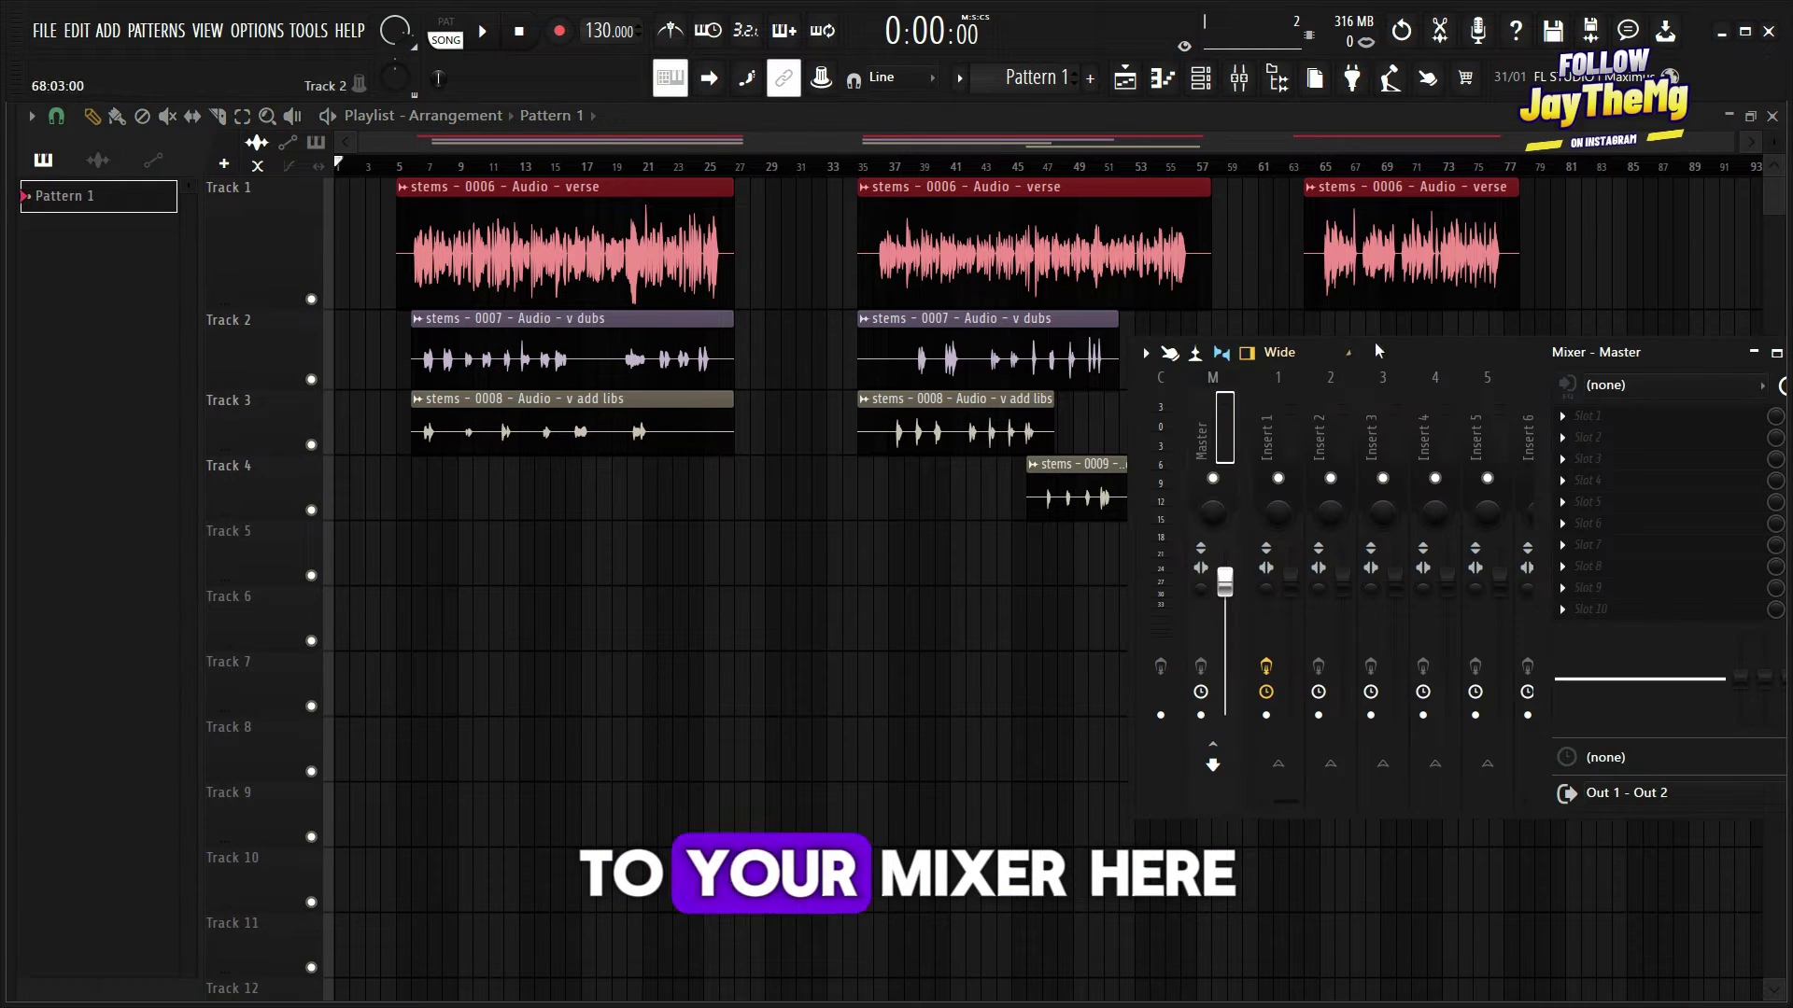
{"action": "left_click", "coordinate": [1286, 427]}
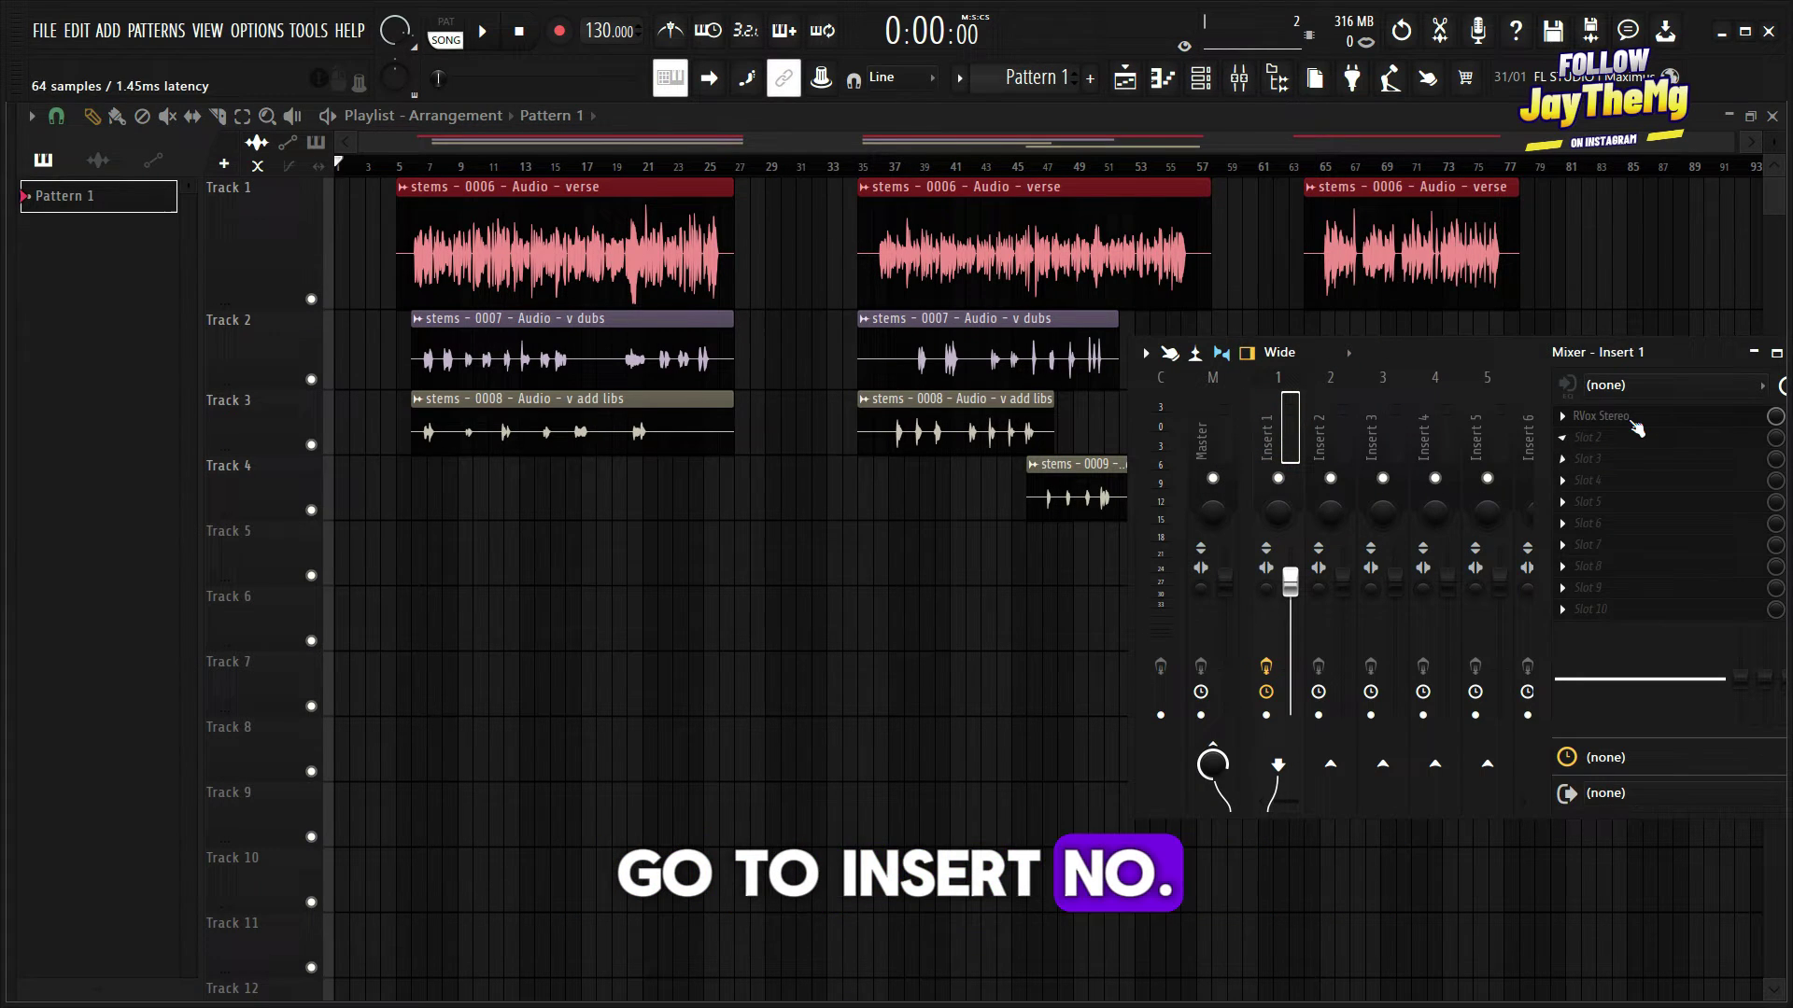
{"action": "left_click", "coordinate": [1634, 426]}
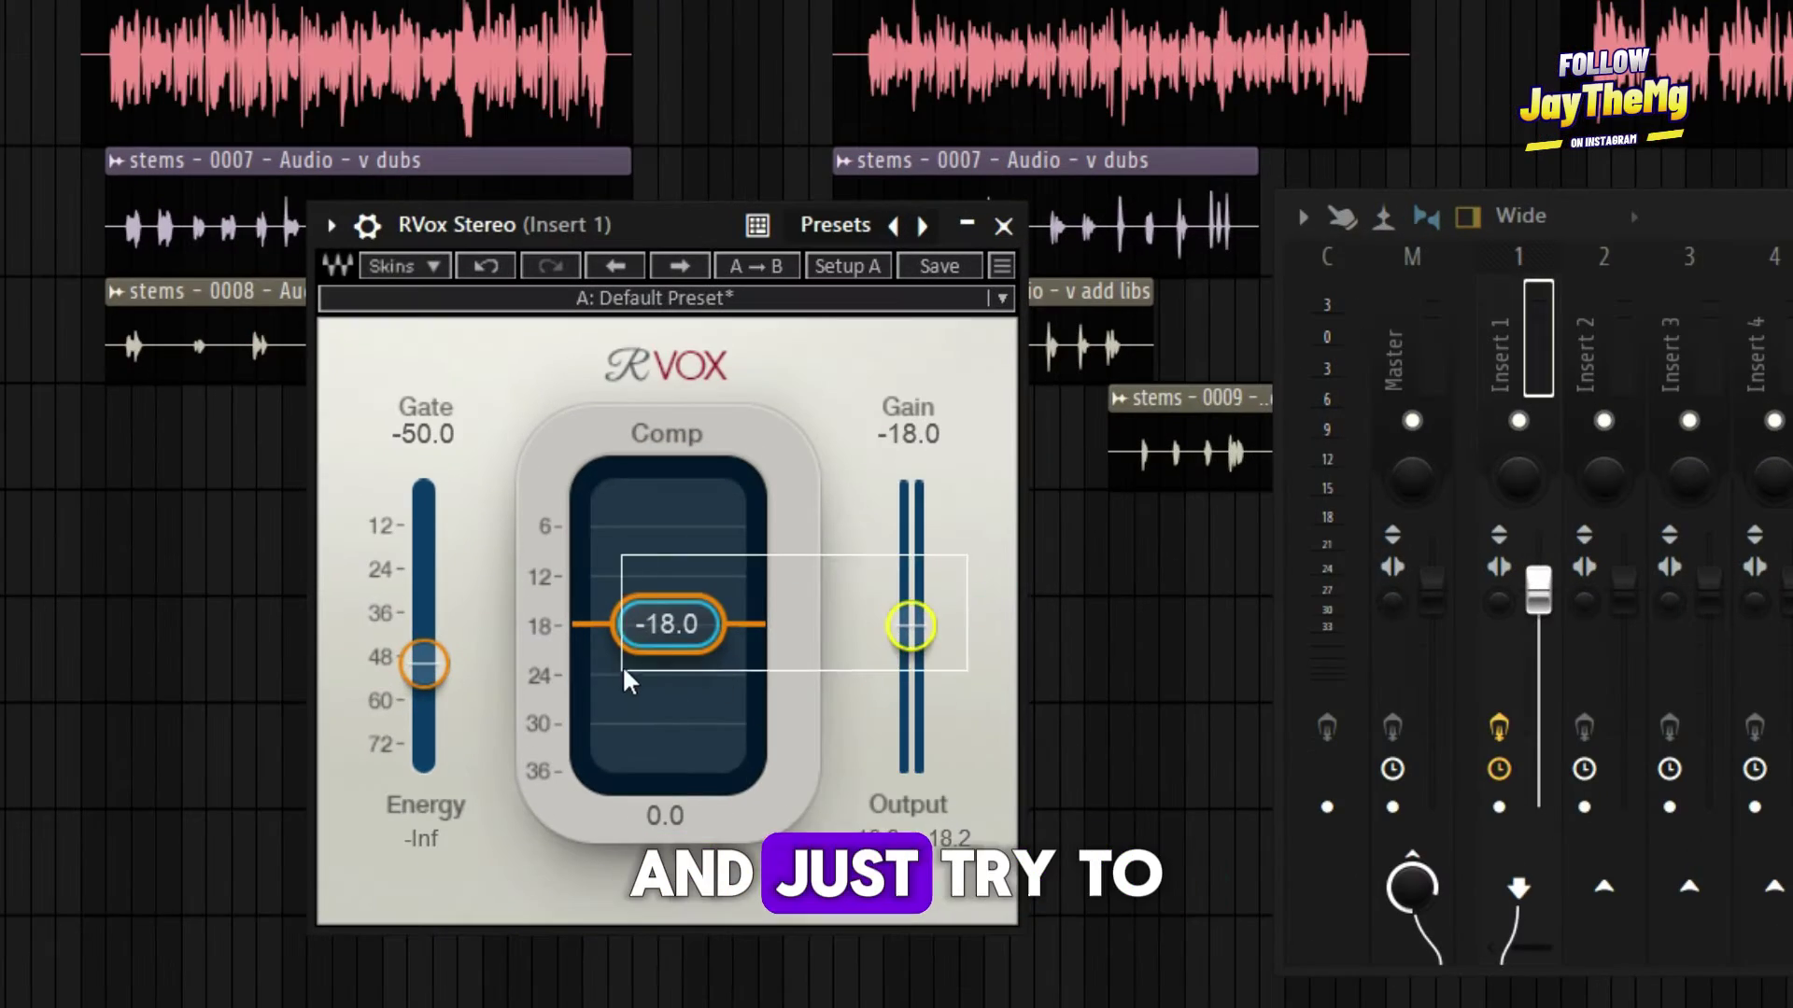
{"action": "left_click_drag", "start_coordinate": [667, 627], "coordinate": [666, 607]}
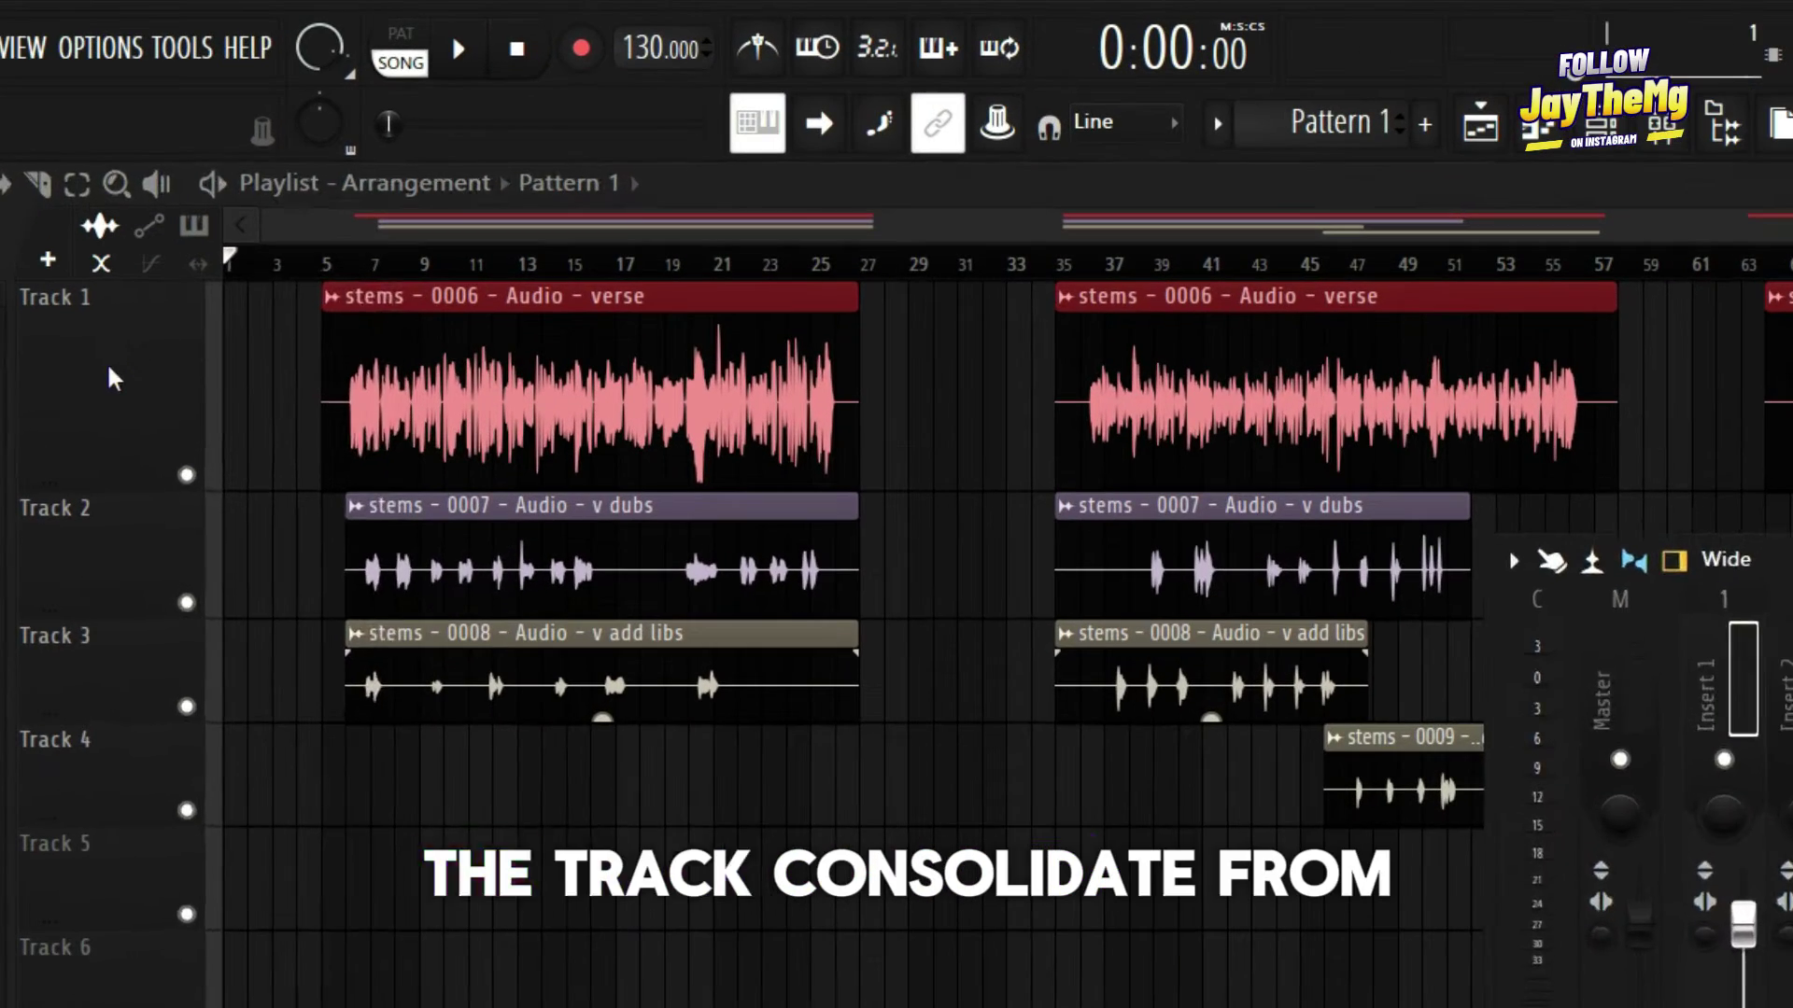
Step: Consolidate the Track 1 verse clips from song start with the reduced compression, rendering to Mono (merged) WAV
{"action": "right_click", "coordinate": [265, 180]}
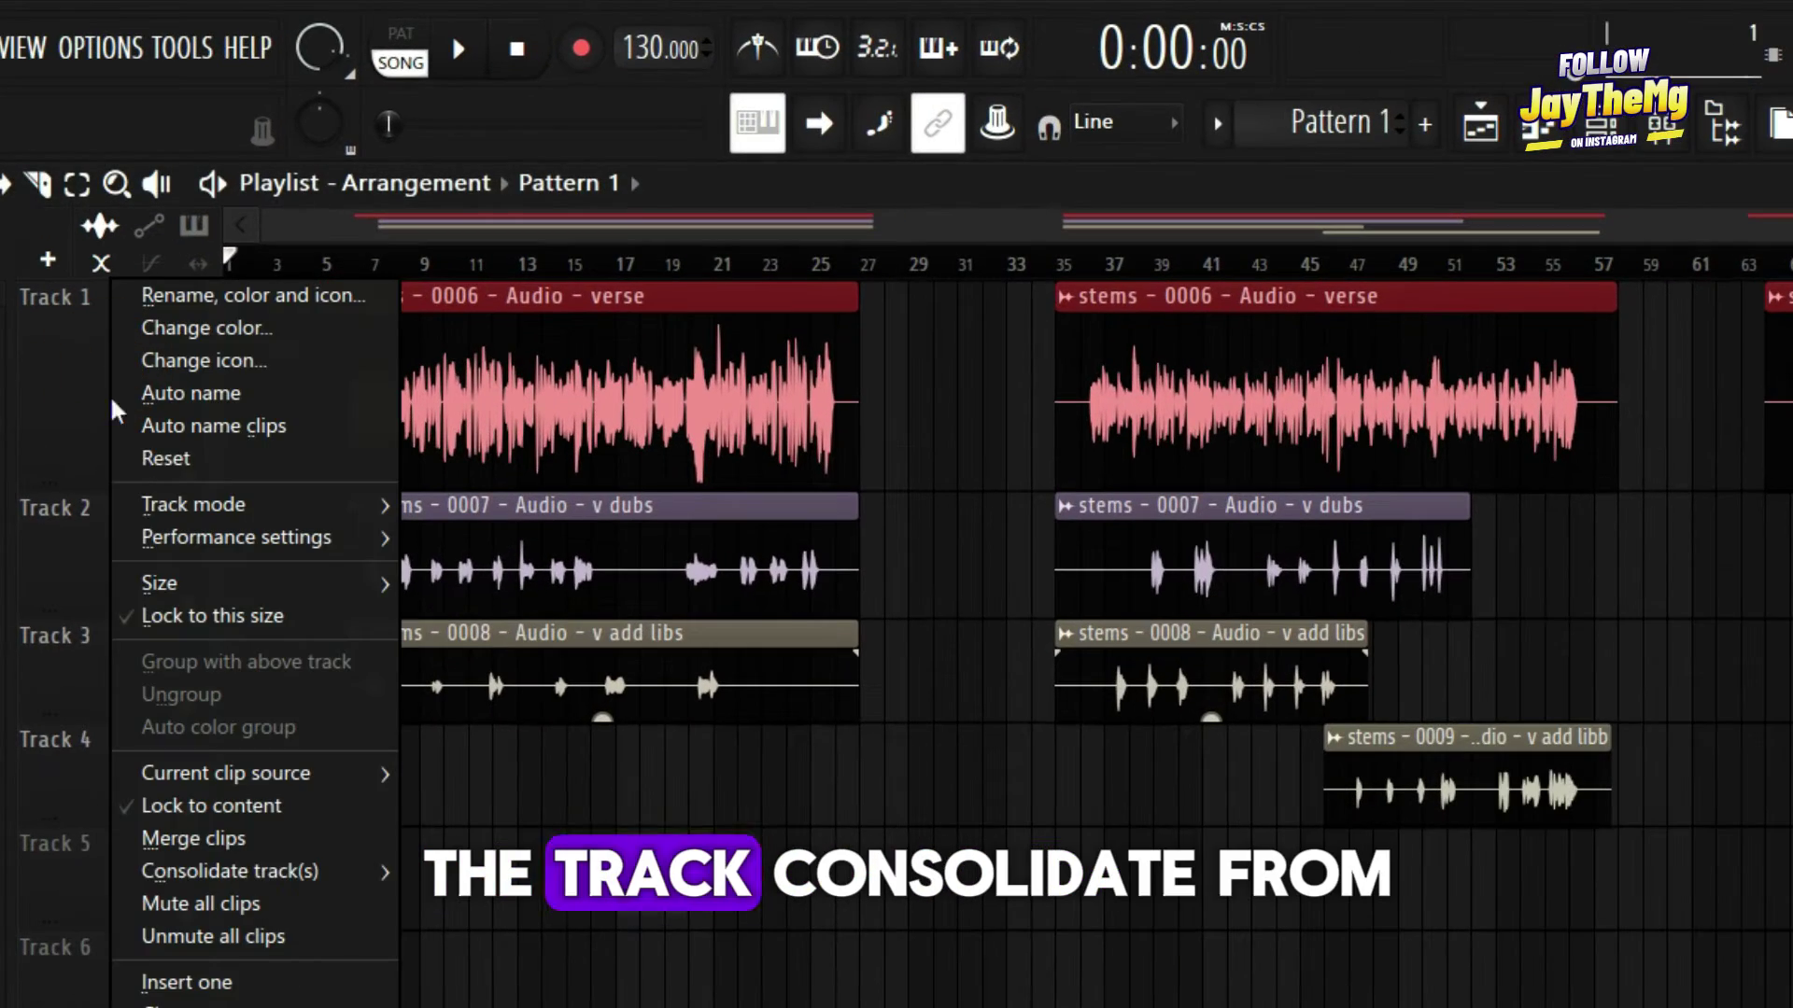
{"action": "mouse_move", "coordinate": [357, 552]}
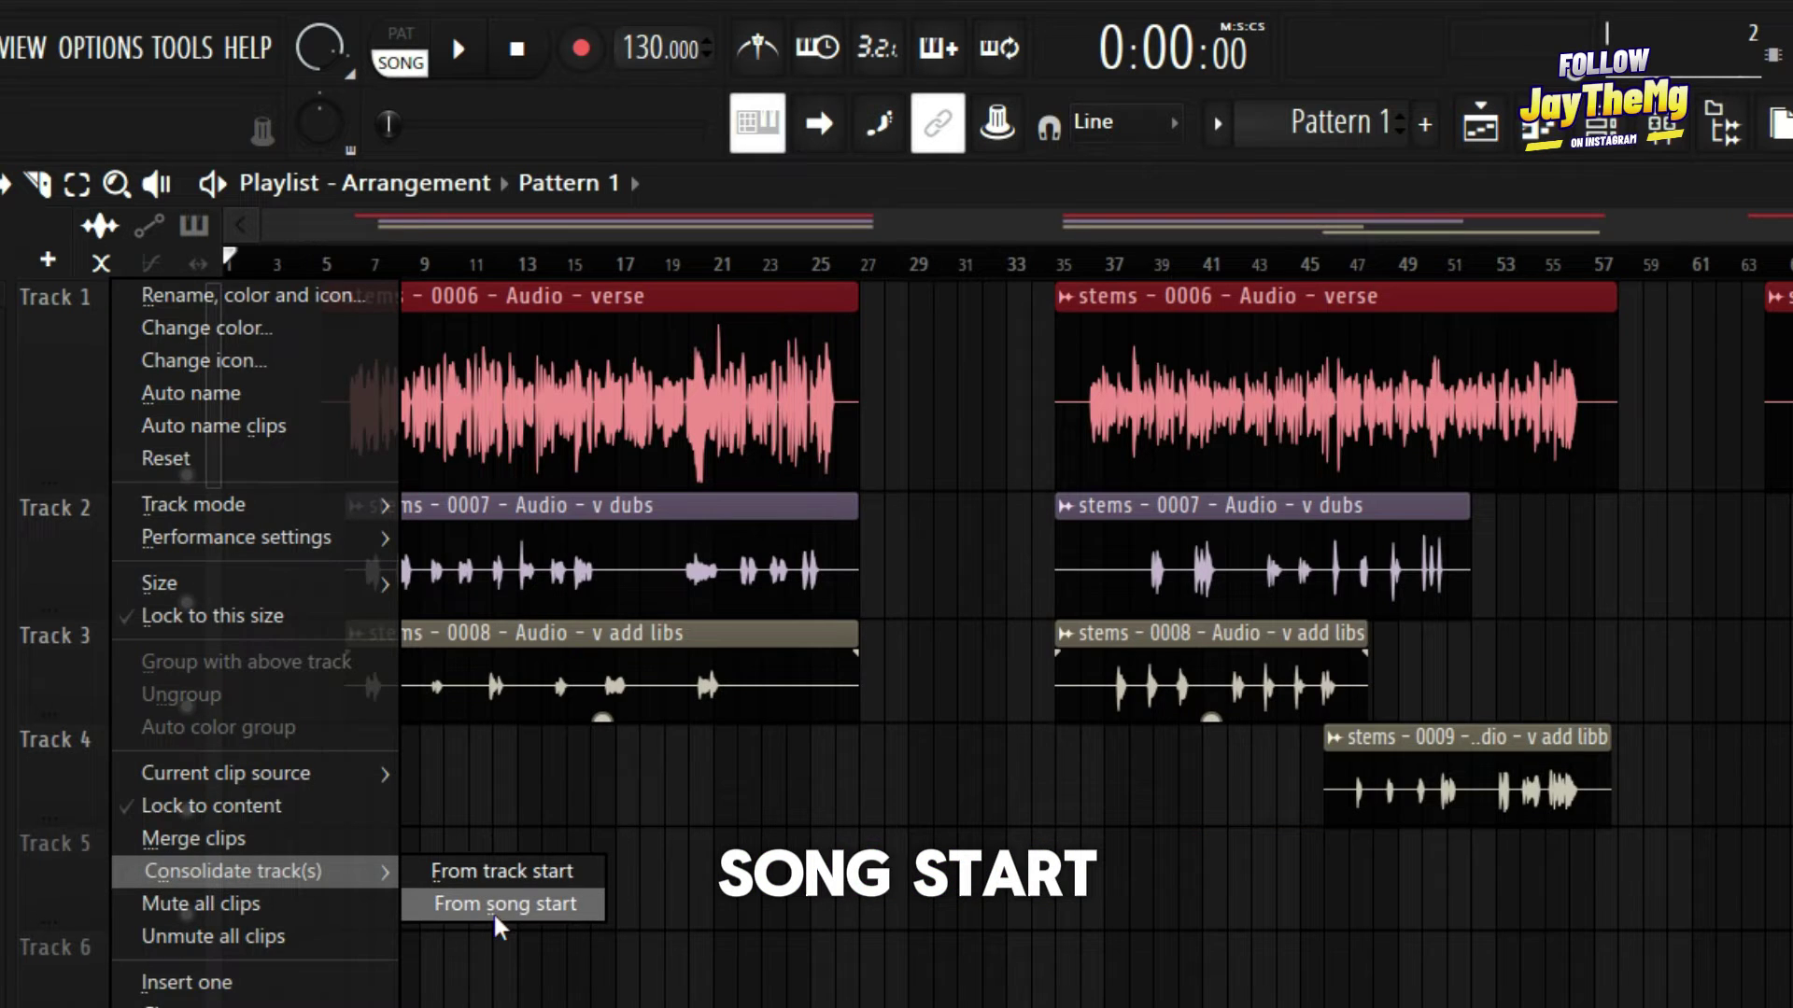
{"action": "left_click", "coordinate": [467, 904]}
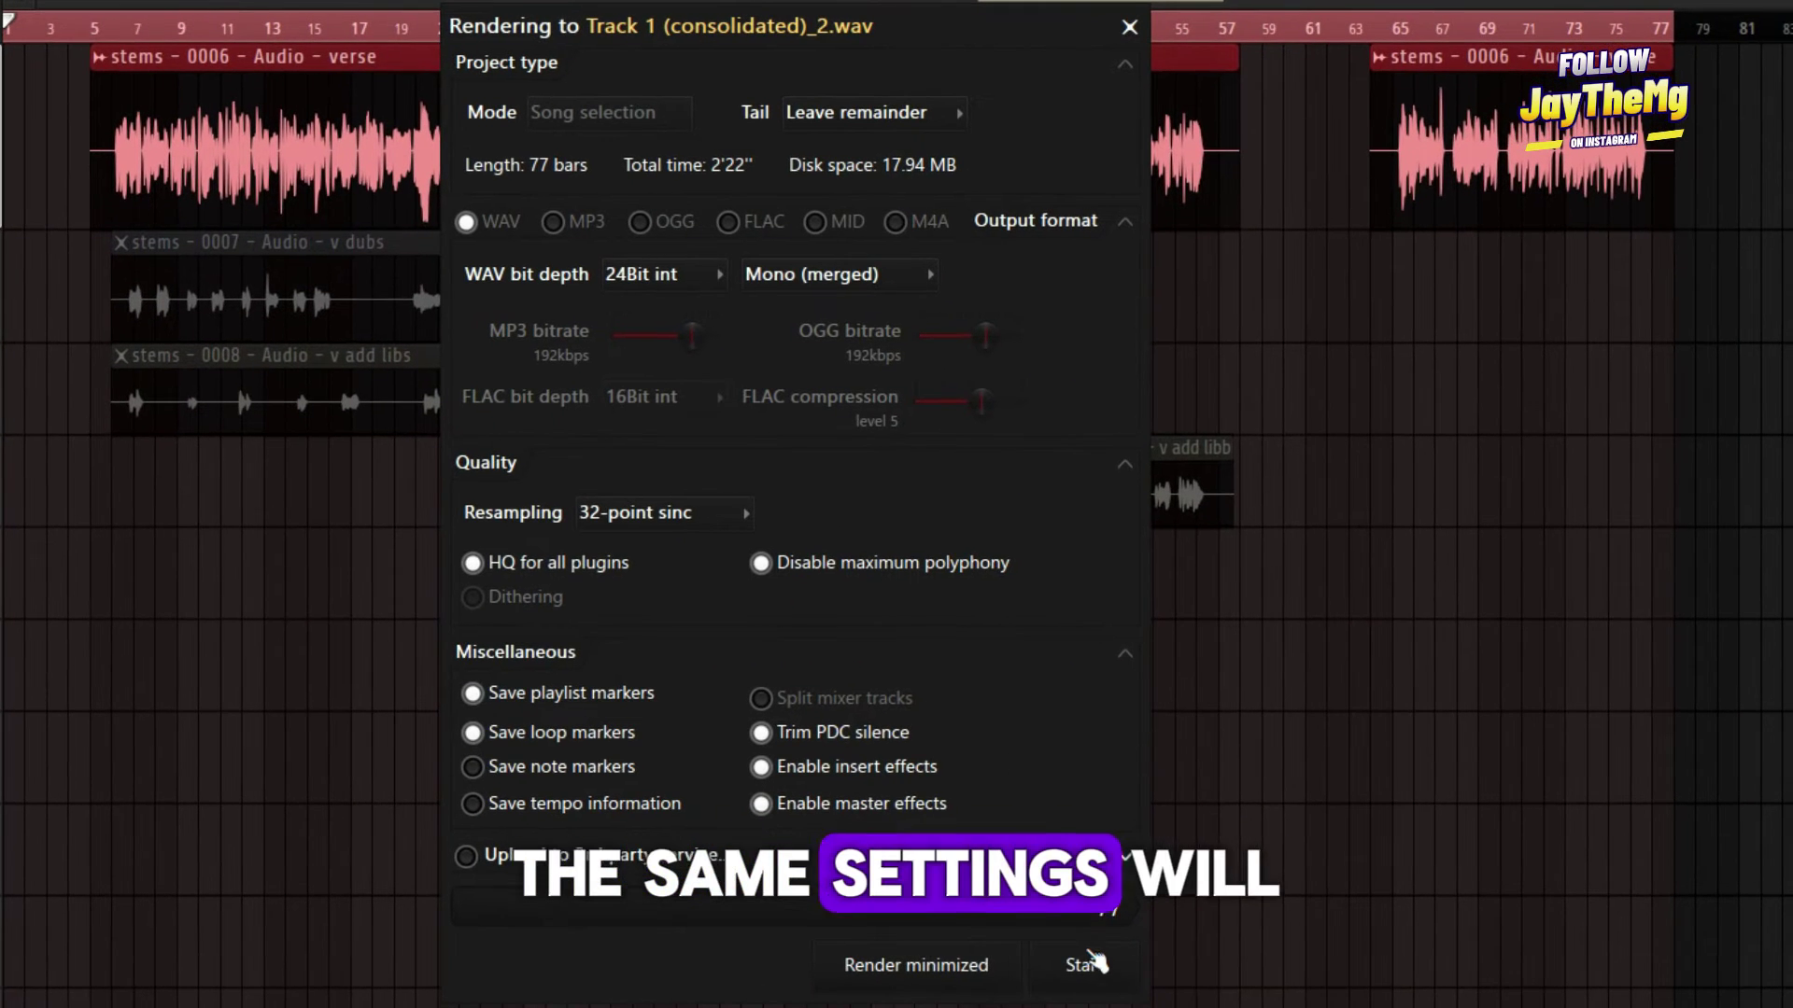
{"action": "left_click", "coordinate": [1099, 977]}
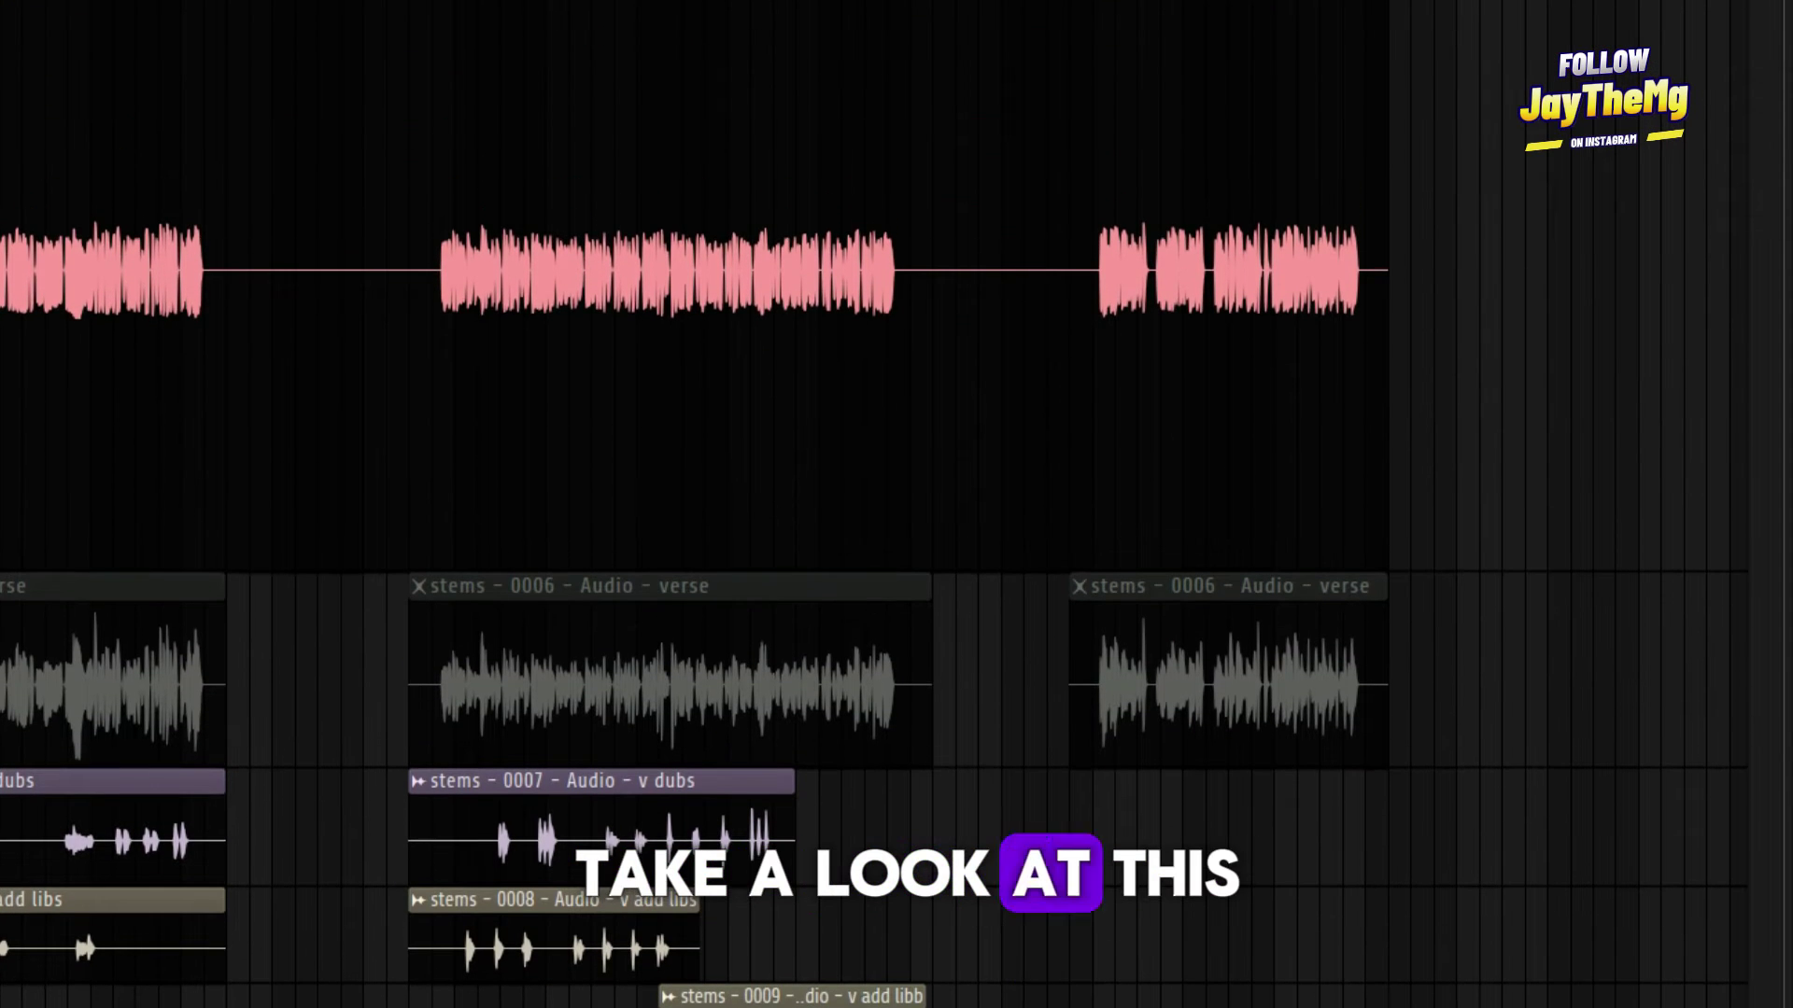
{"action": "scroll", "coordinate": [759, 66], "scroll_direction": "down", "scroll_amount": 1}
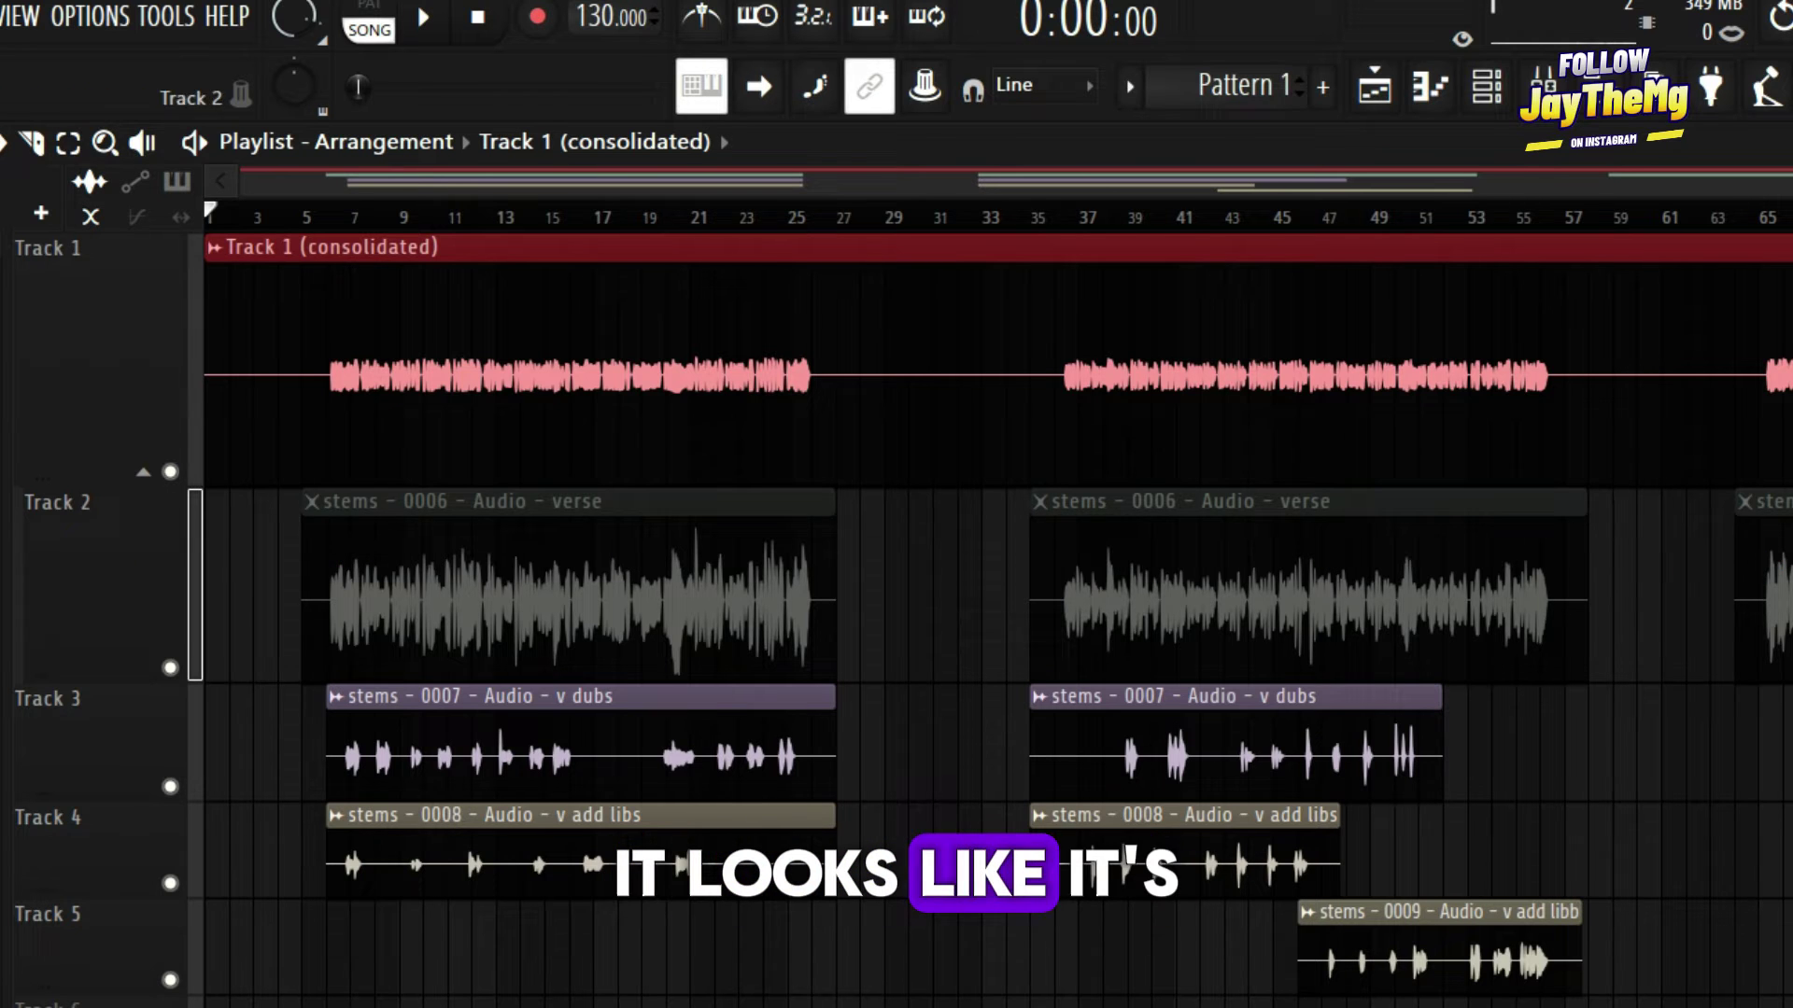
Step: Delete the muted original verse track below the consolidated Track 1
{"action": "right_click", "coordinate": [116, 593]}
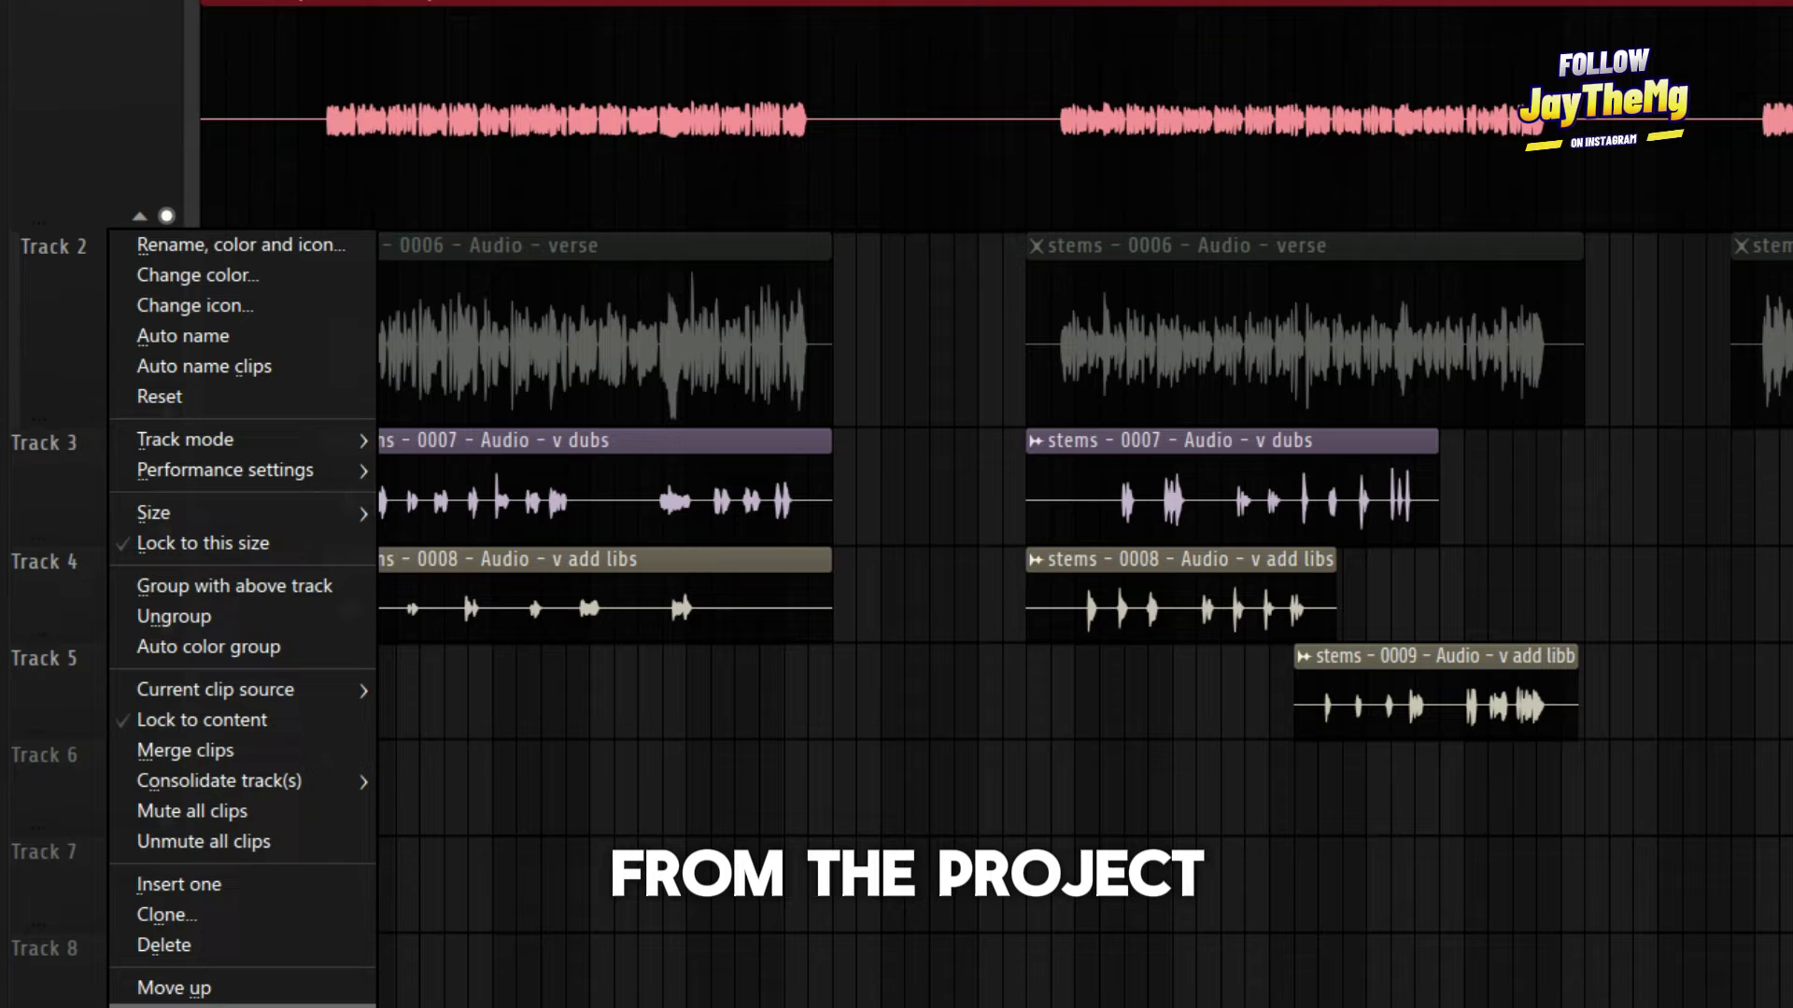
{"action": "left_click", "coordinate": [187, 946]}
{"action": "left_click", "coordinate": [1137, 595]}
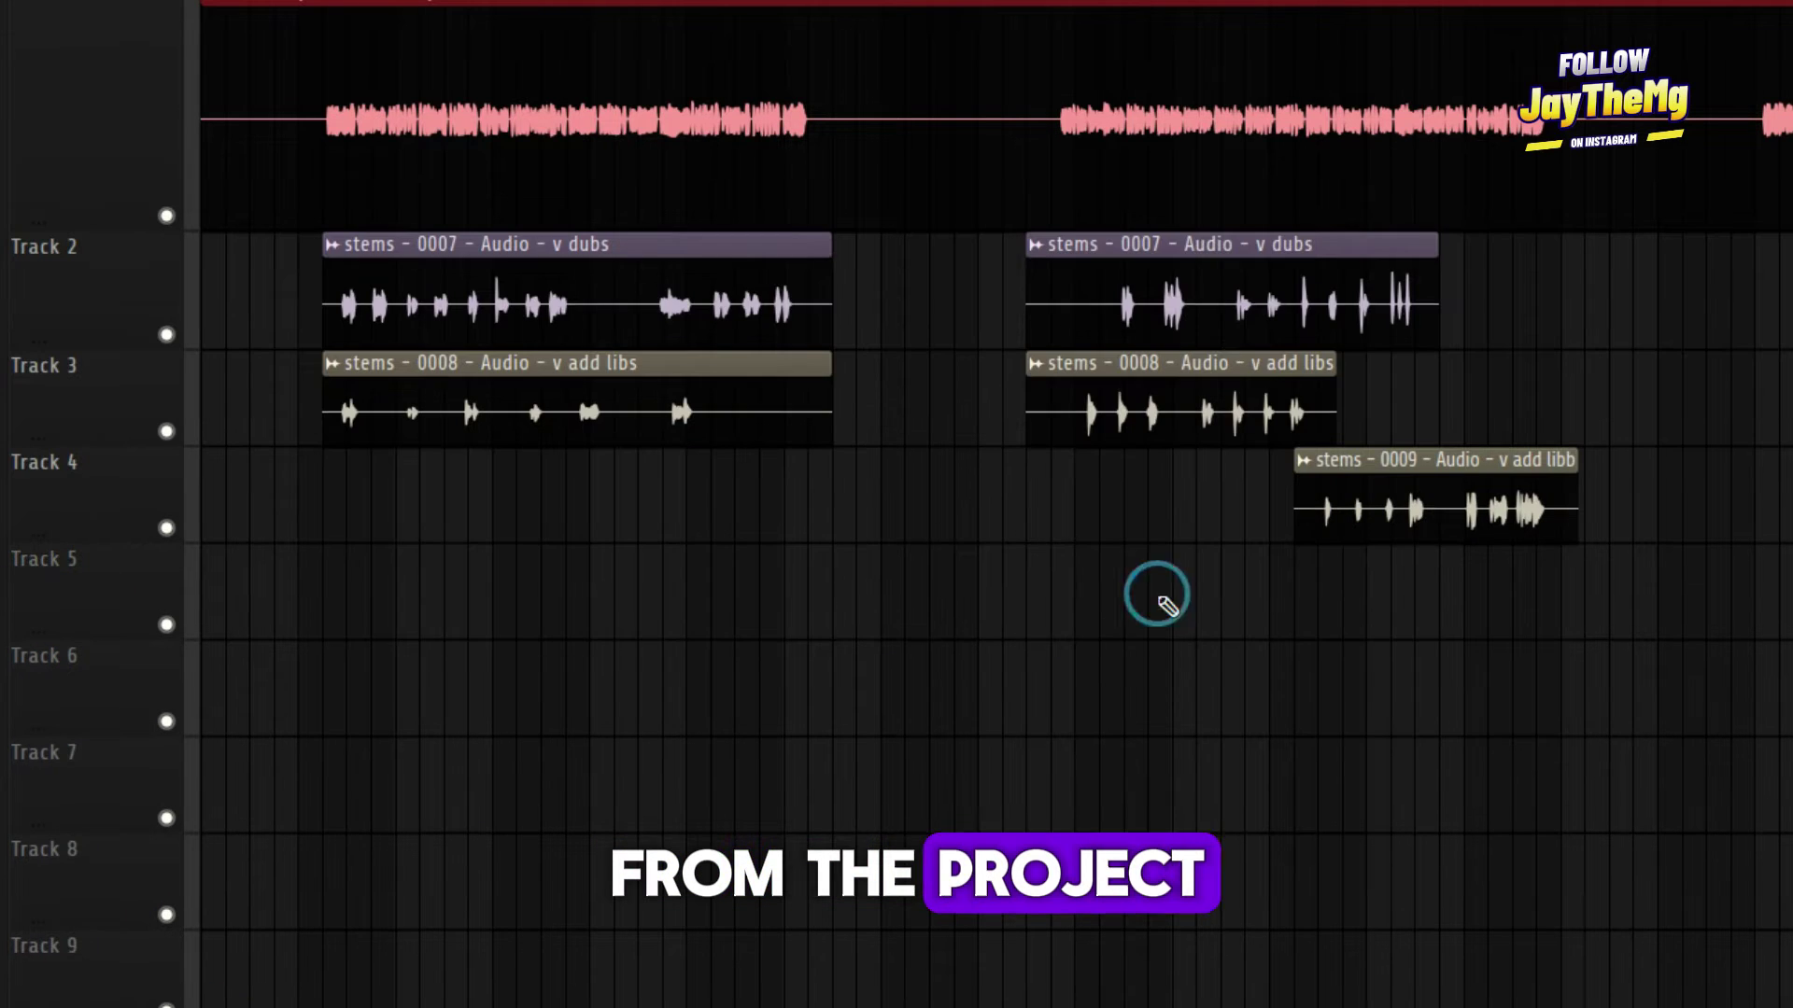
Step: Consolidate the v dubs clips on Track 2 from song start as a Mono (merged) WAV and enlarge the resulting track
{"action": "left_click_drag", "start_coordinate": [1335, 353], "coordinate": [366, 385]}
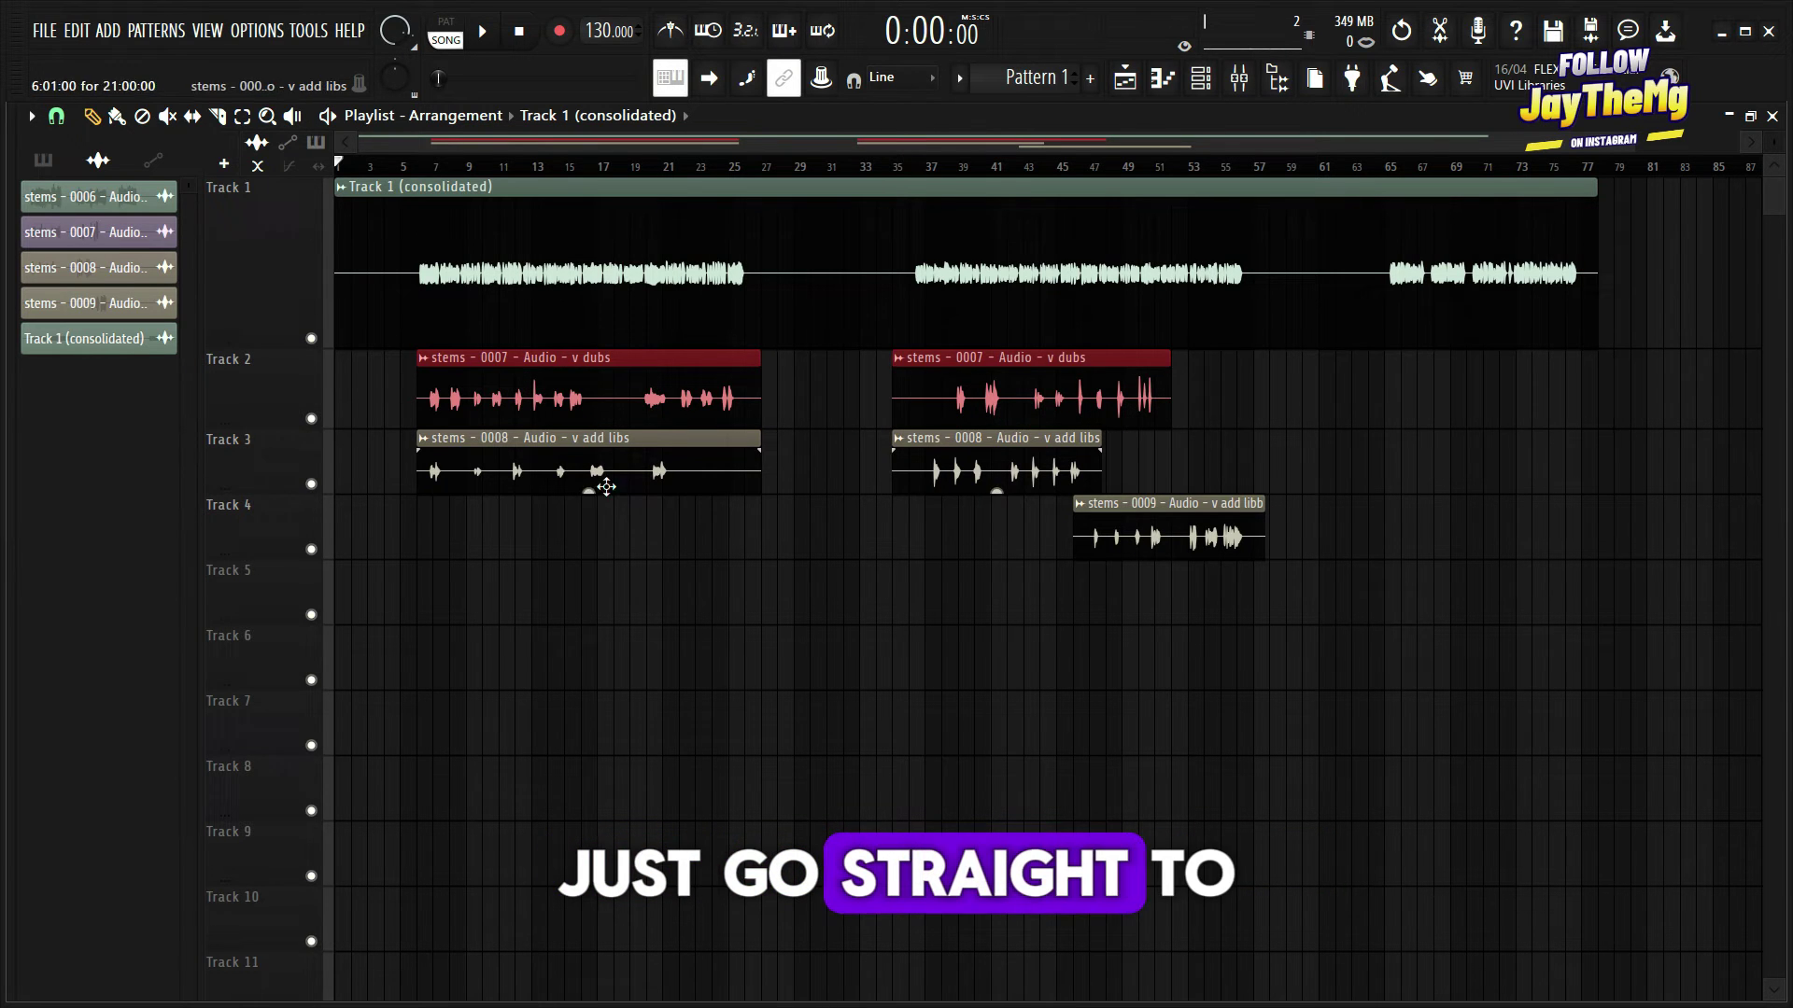
{"action": "right_click", "coordinate": [263, 353]}
{"action": "mouse_move", "coordinate": [364, 720]}
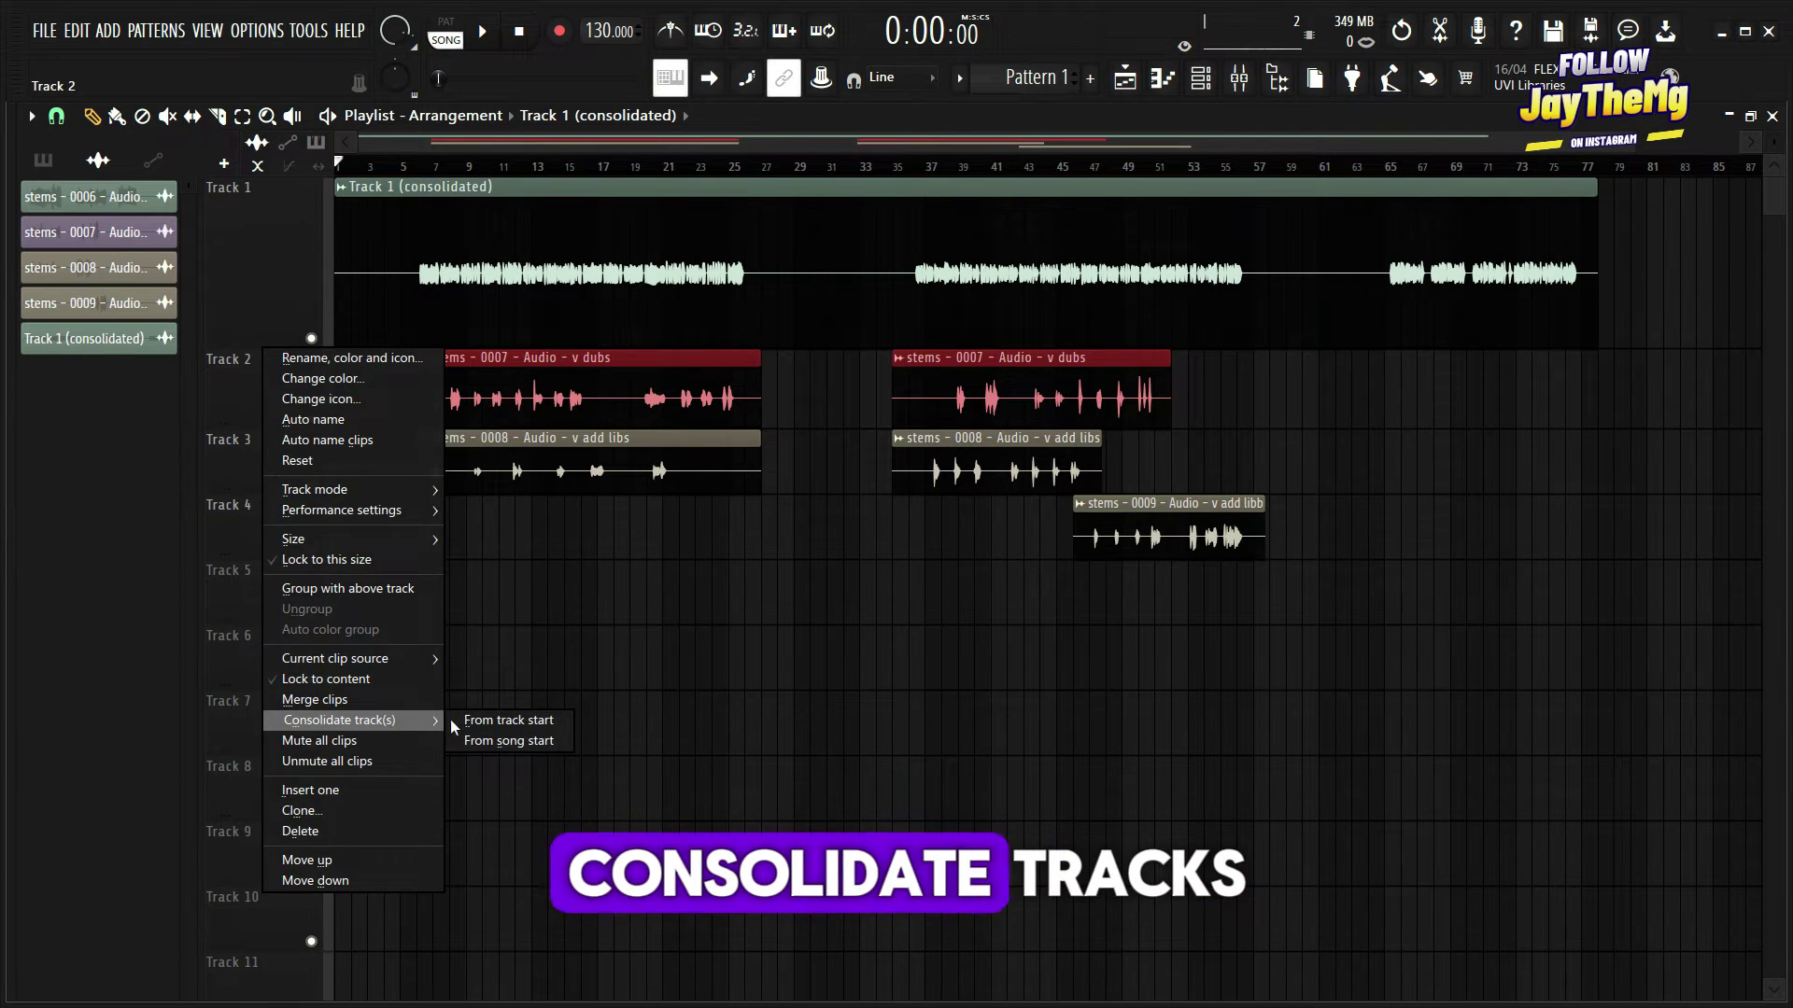
{"action": "left_click", "coordinate": [517, 744]}
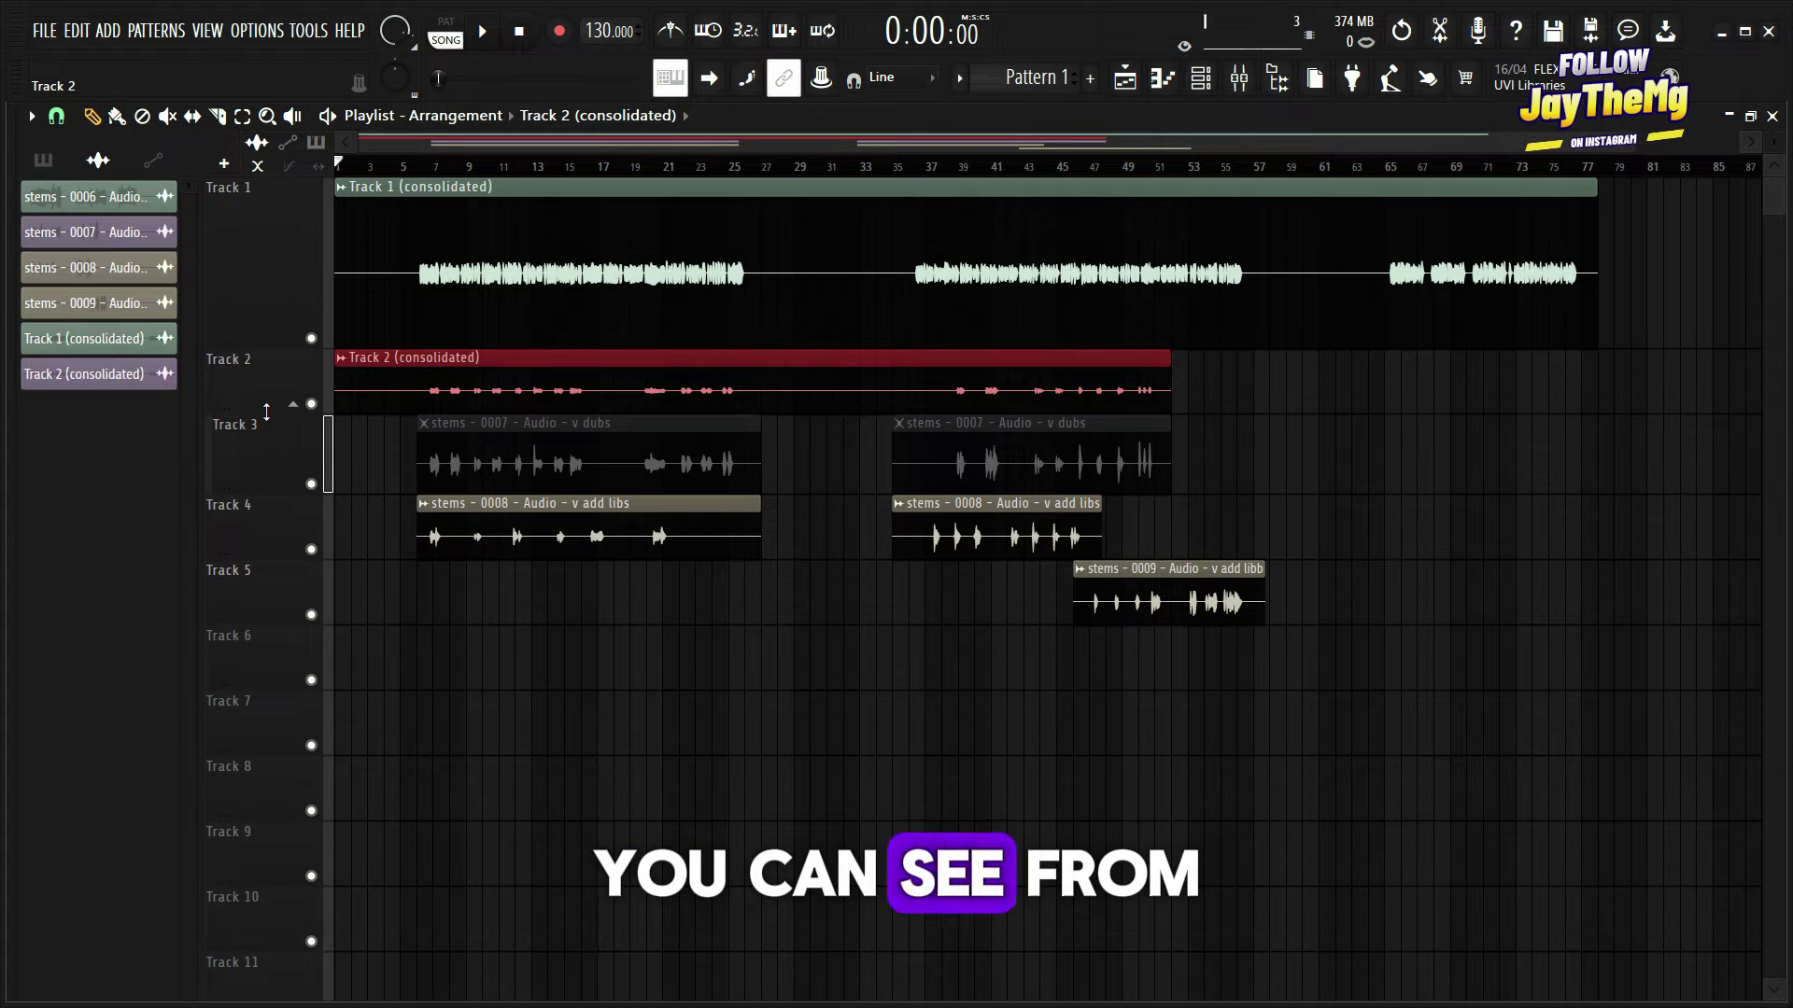
{"action": "left_click_drag", "start_coordinate": [266, 417], "coordinate": [296, 601]}
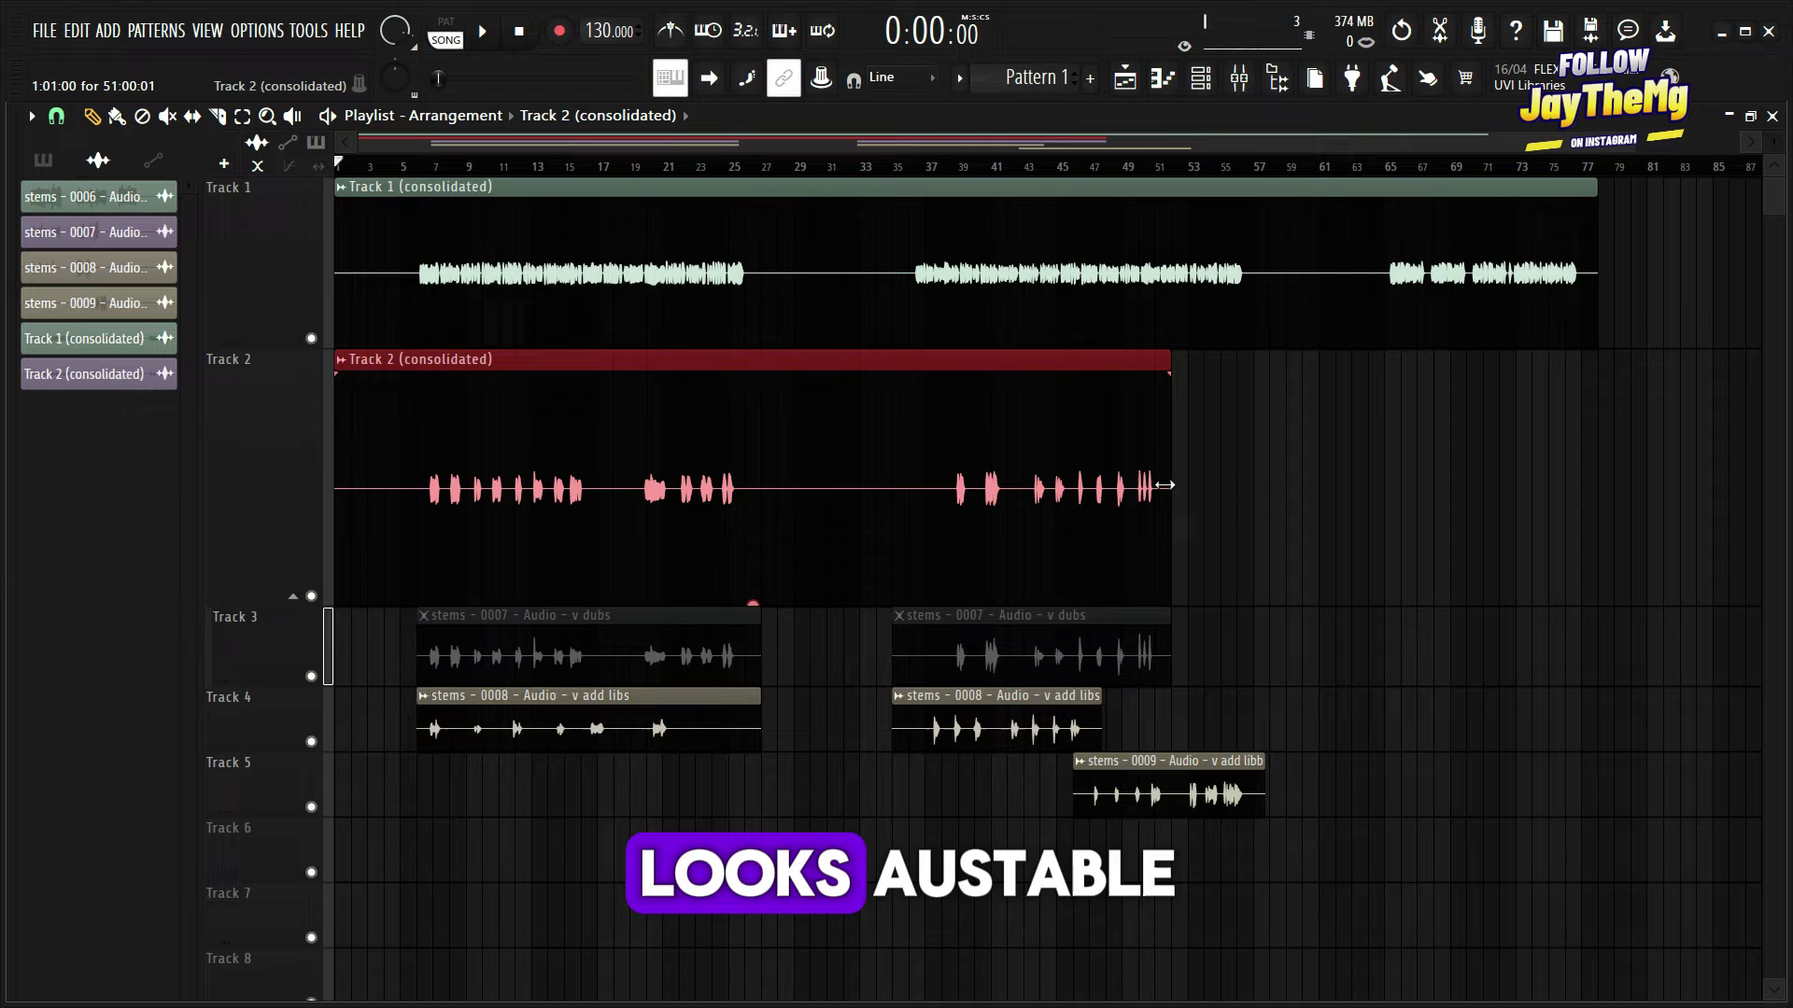
Step: Delete the muted original v dubs track below the consolidated Track 2
{"action": "right_click", "coordinate": [281, 643]}
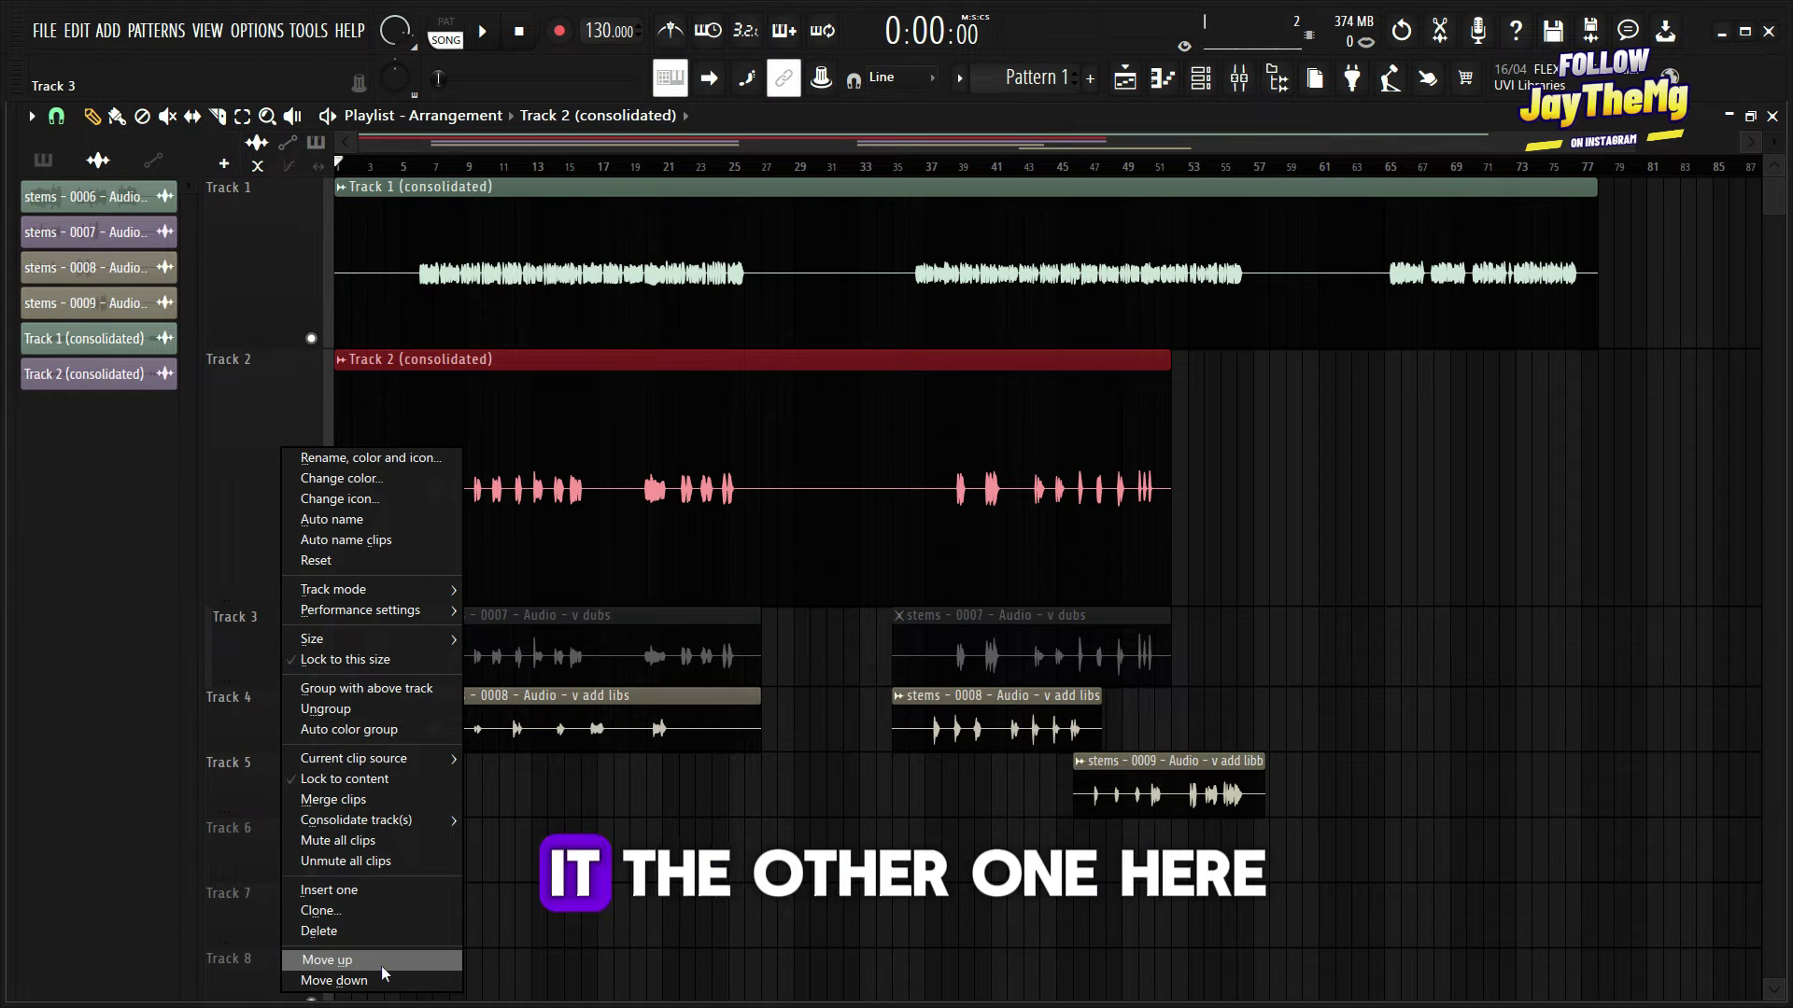
{"action": "left_click", "coordinate": [332, 930]}
{"action": "left_click", "coordinate": [957, 590]}
Step: Consolidate the two stems - 0008 v add libs clips on Track 3 from song start as a Mono (merged) WAV
{"action": "left_click_drag", "start_coordinate": [1194, 472], "coordinate": [519, 468]}
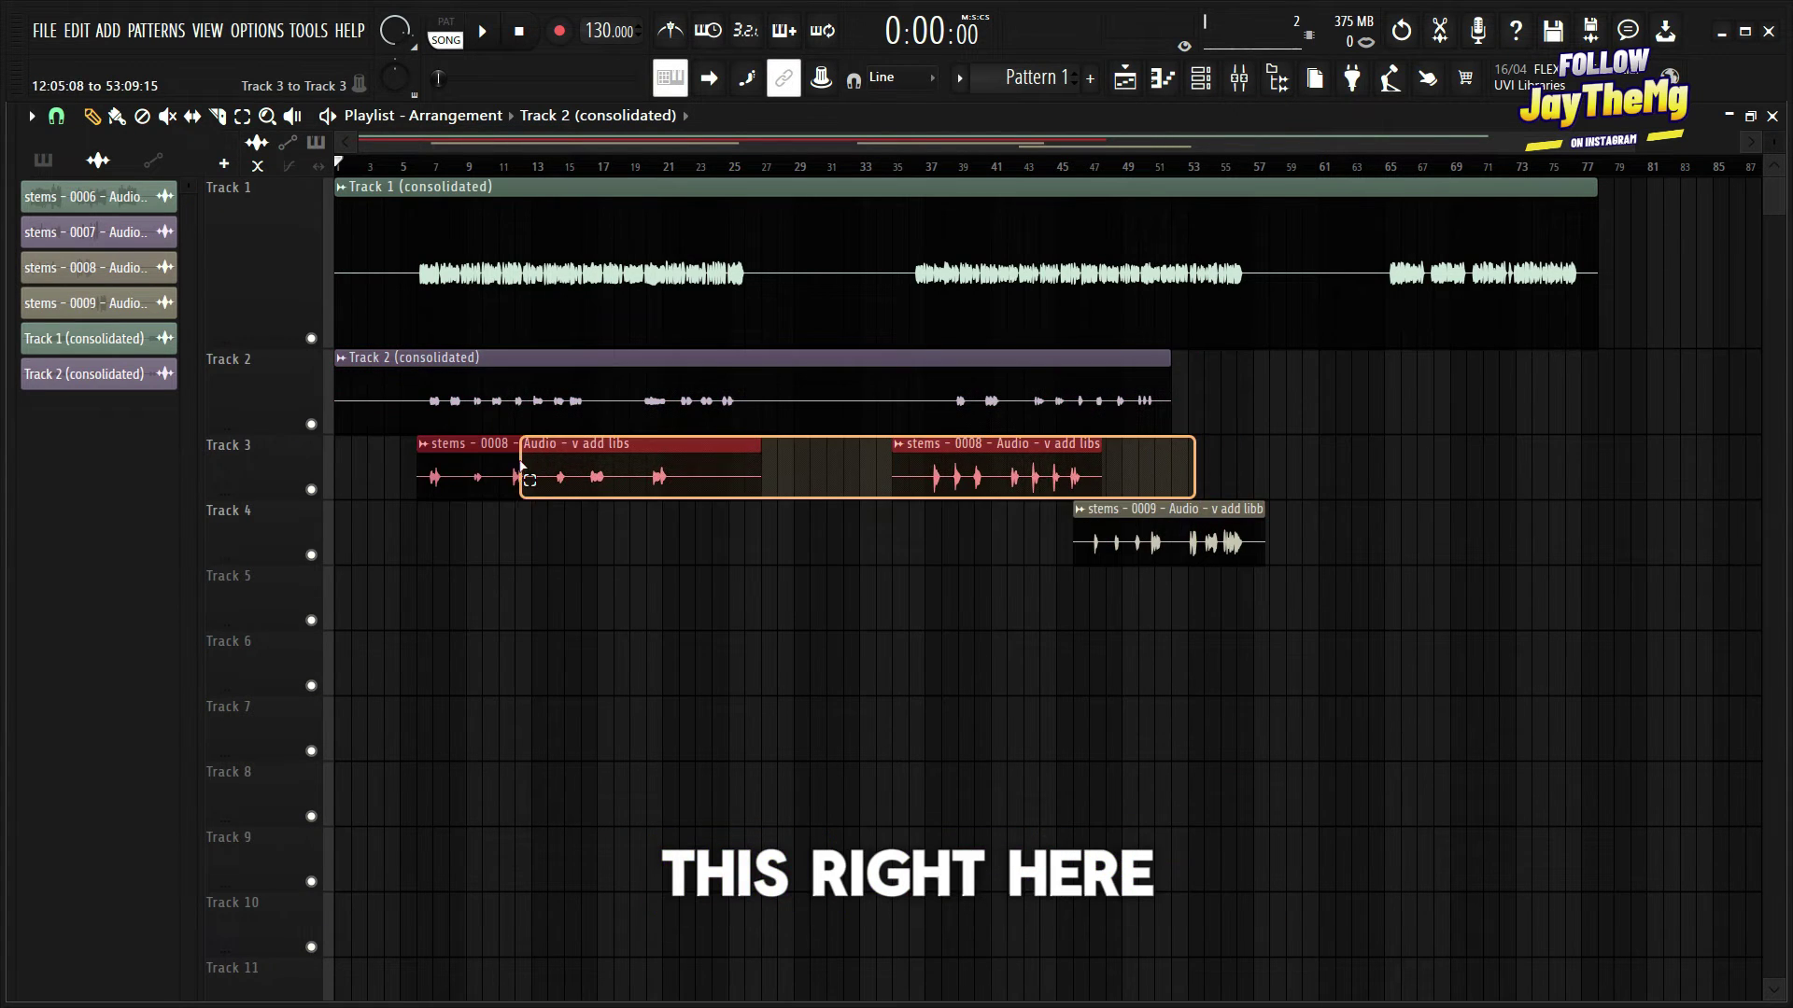
{"action": "right_click", "coordinate": [286, 439]}
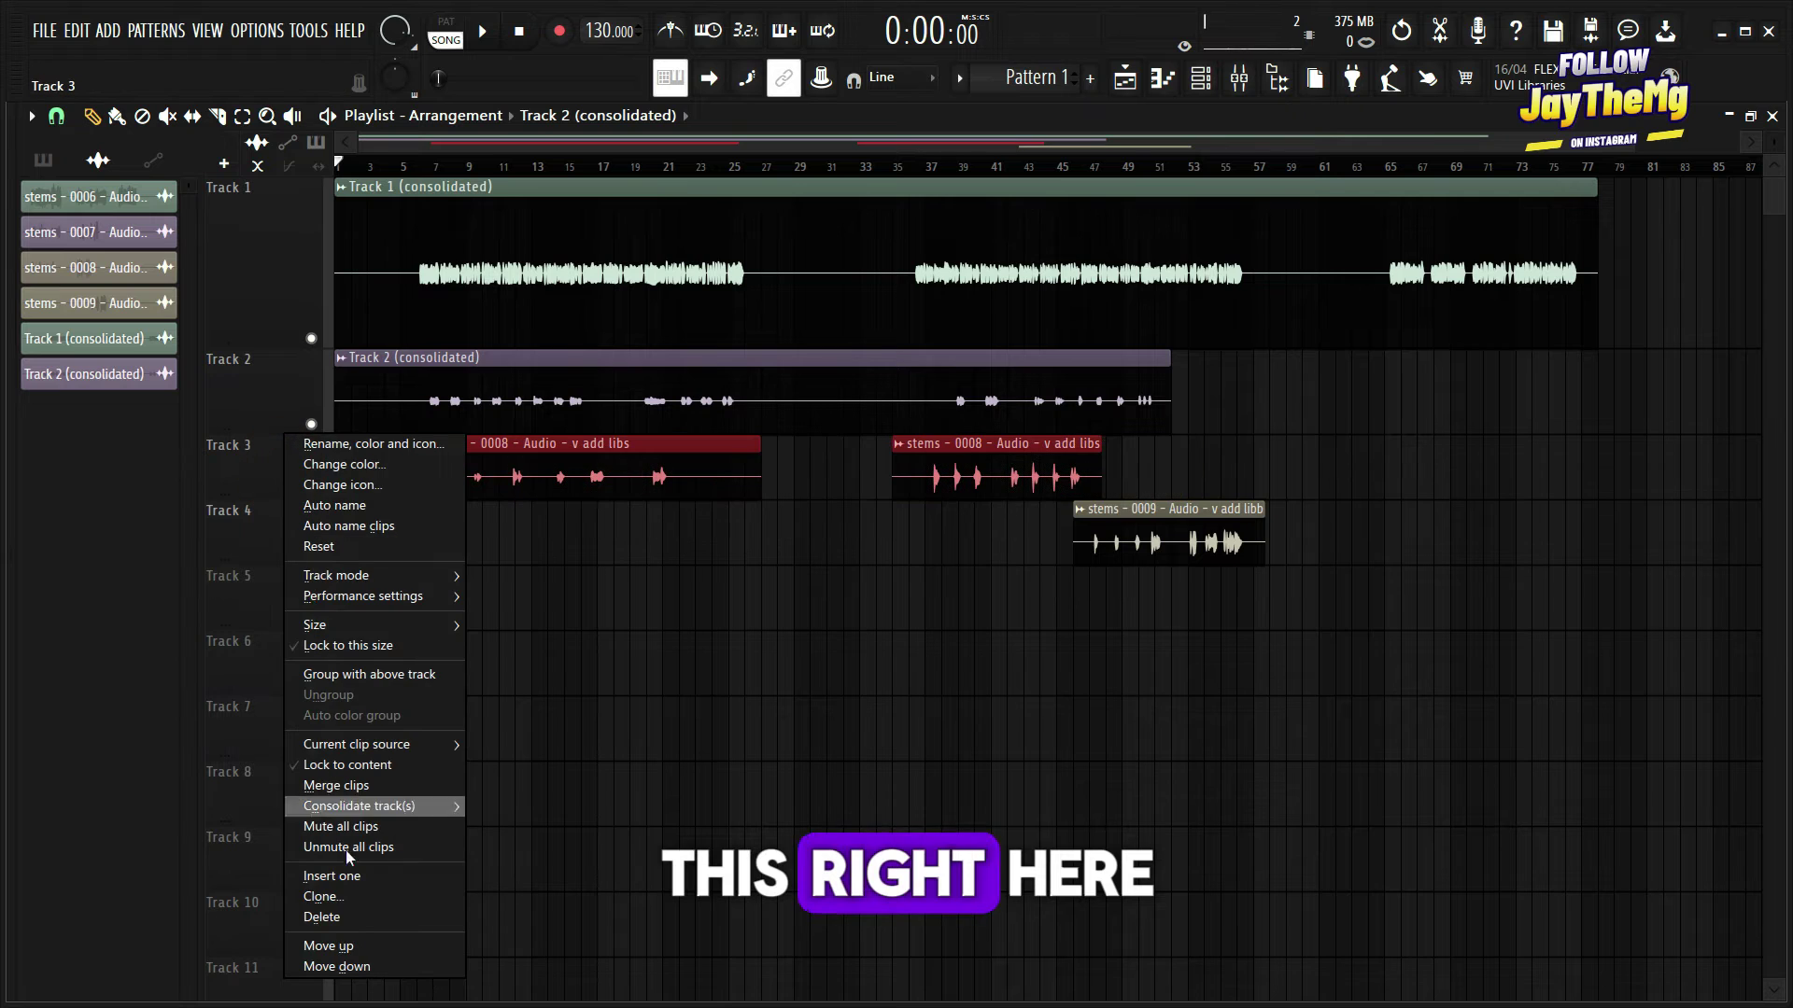
{"action": "mouse_move", "coordinate": [439, 807]}
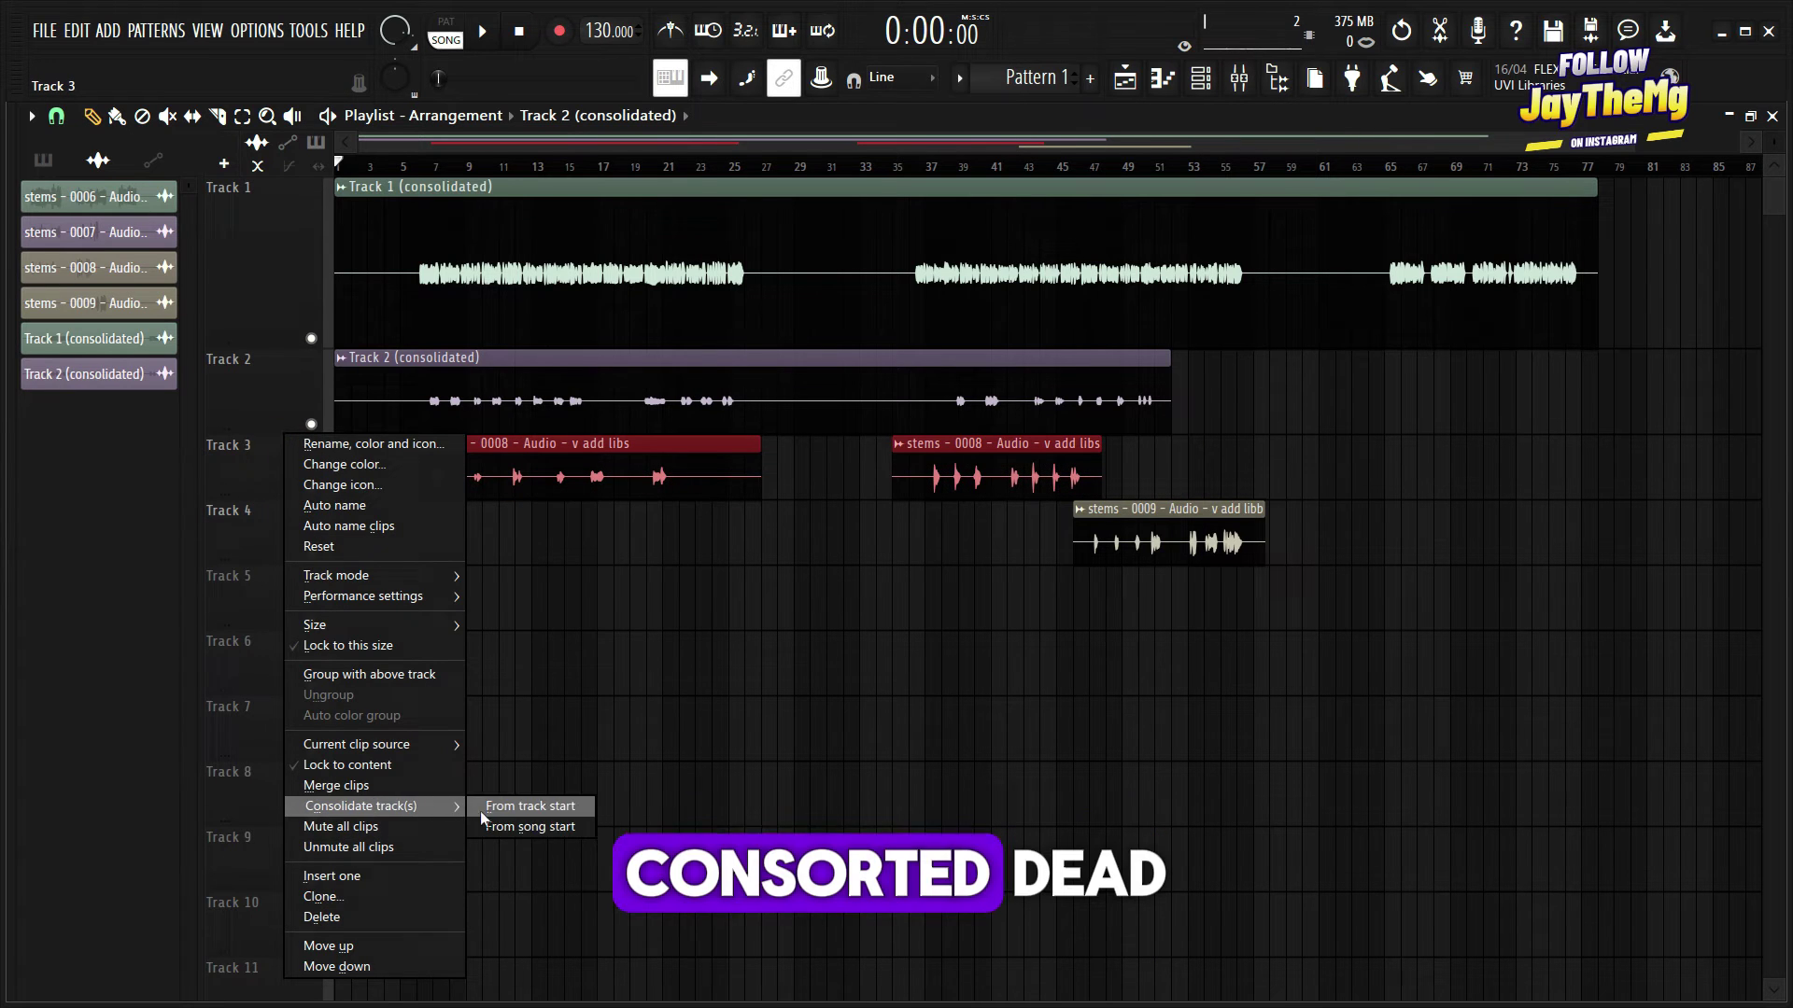
{"action": "left_click", "coordinate": [523, 827]}
{"action": "left_click", "coordinate": [1110, 836]}
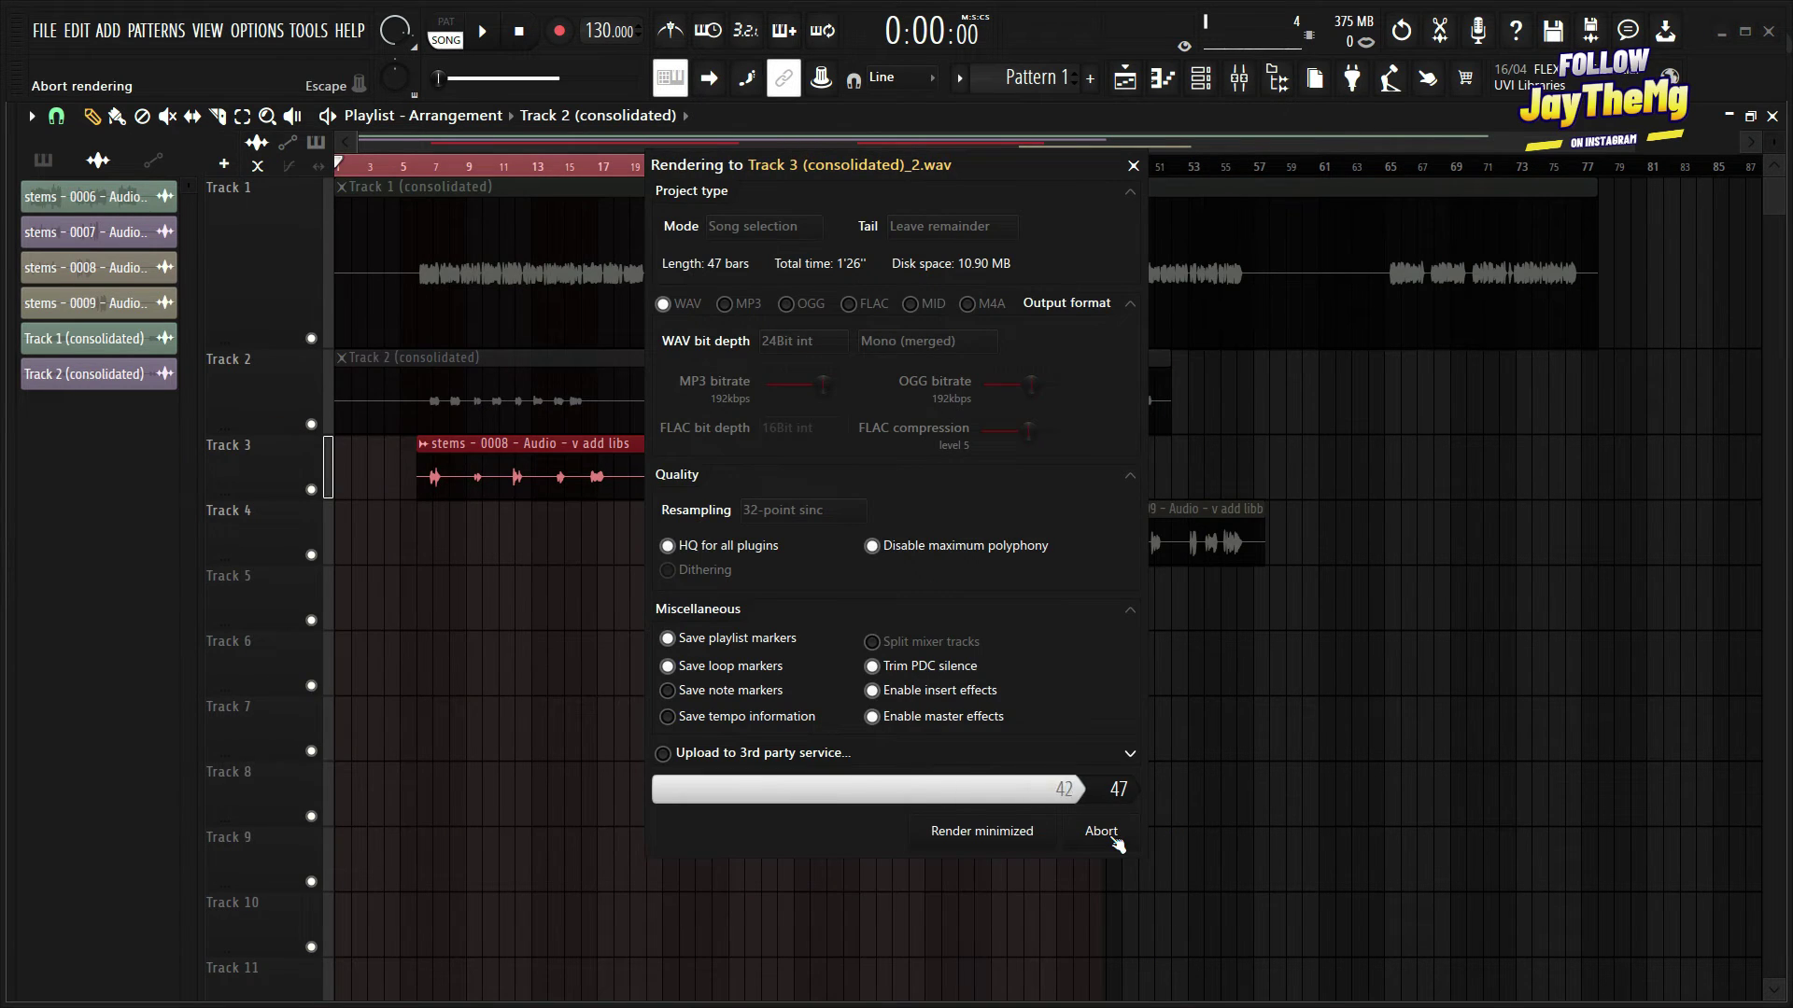
Step: Delete the muted original v add libs track below the consolidated Track 3
{"action": "right_click", "coordinate": [286, 523]}
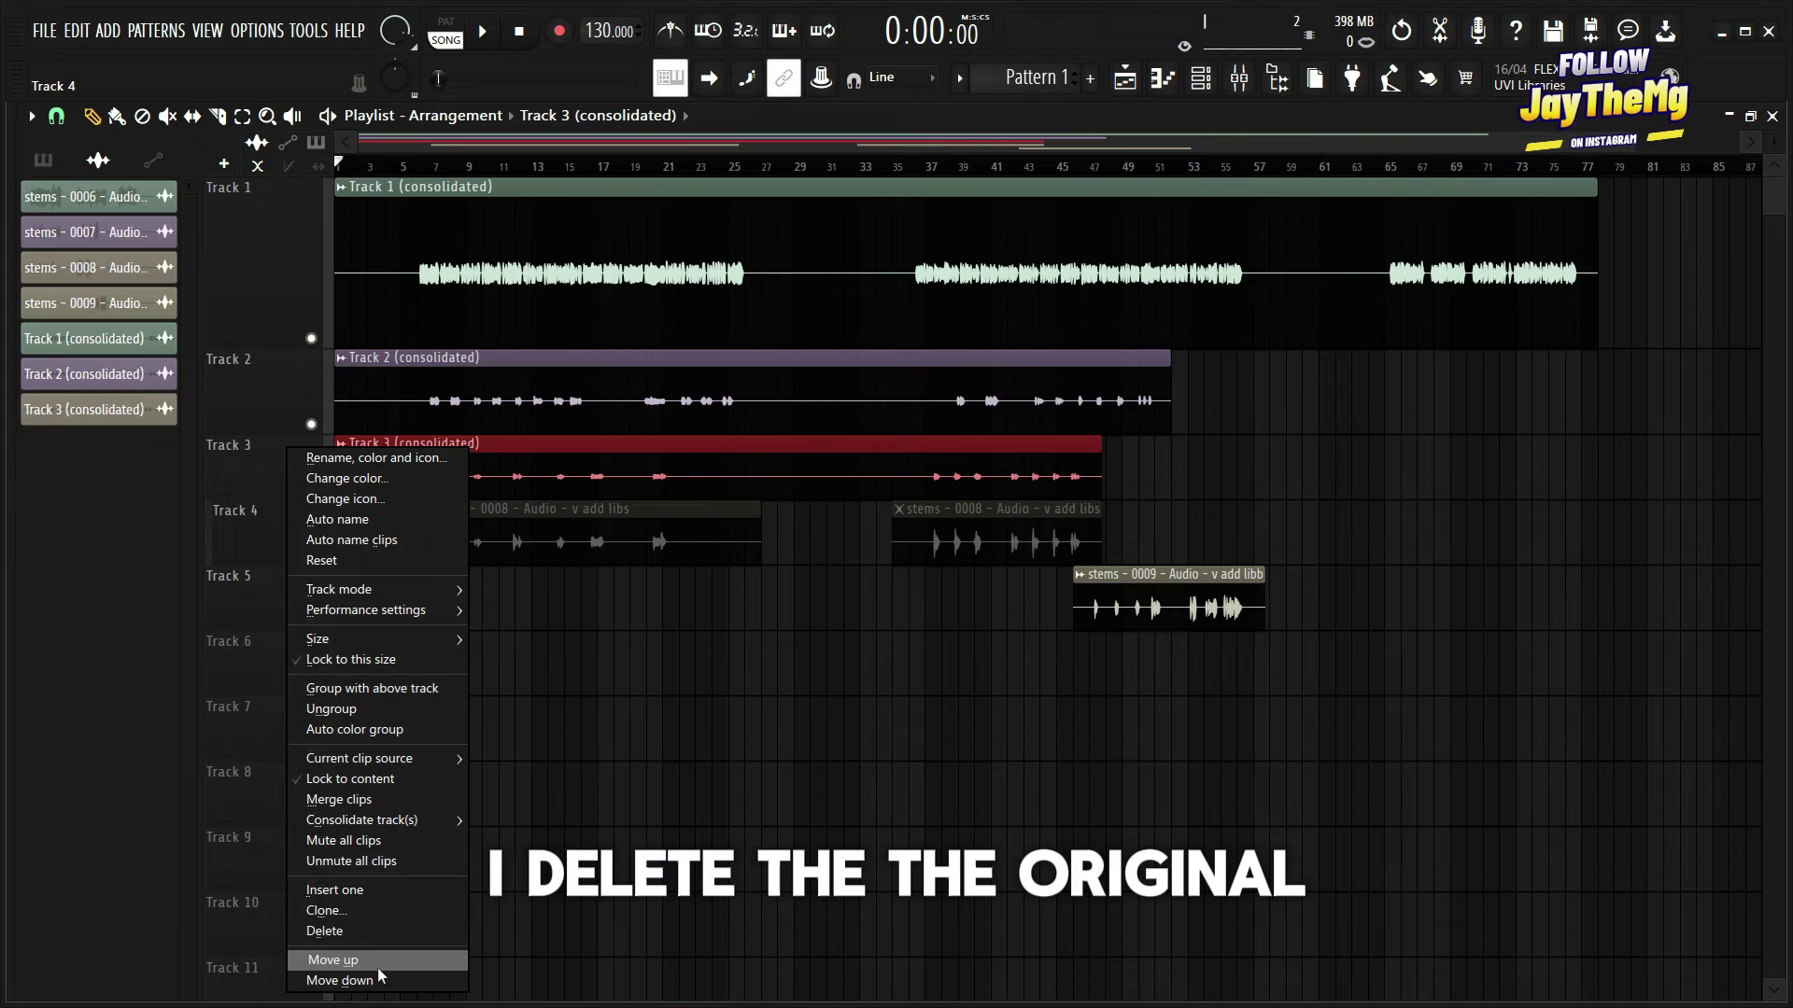
{"action": "left_click", "coordinate": [373, 932]}
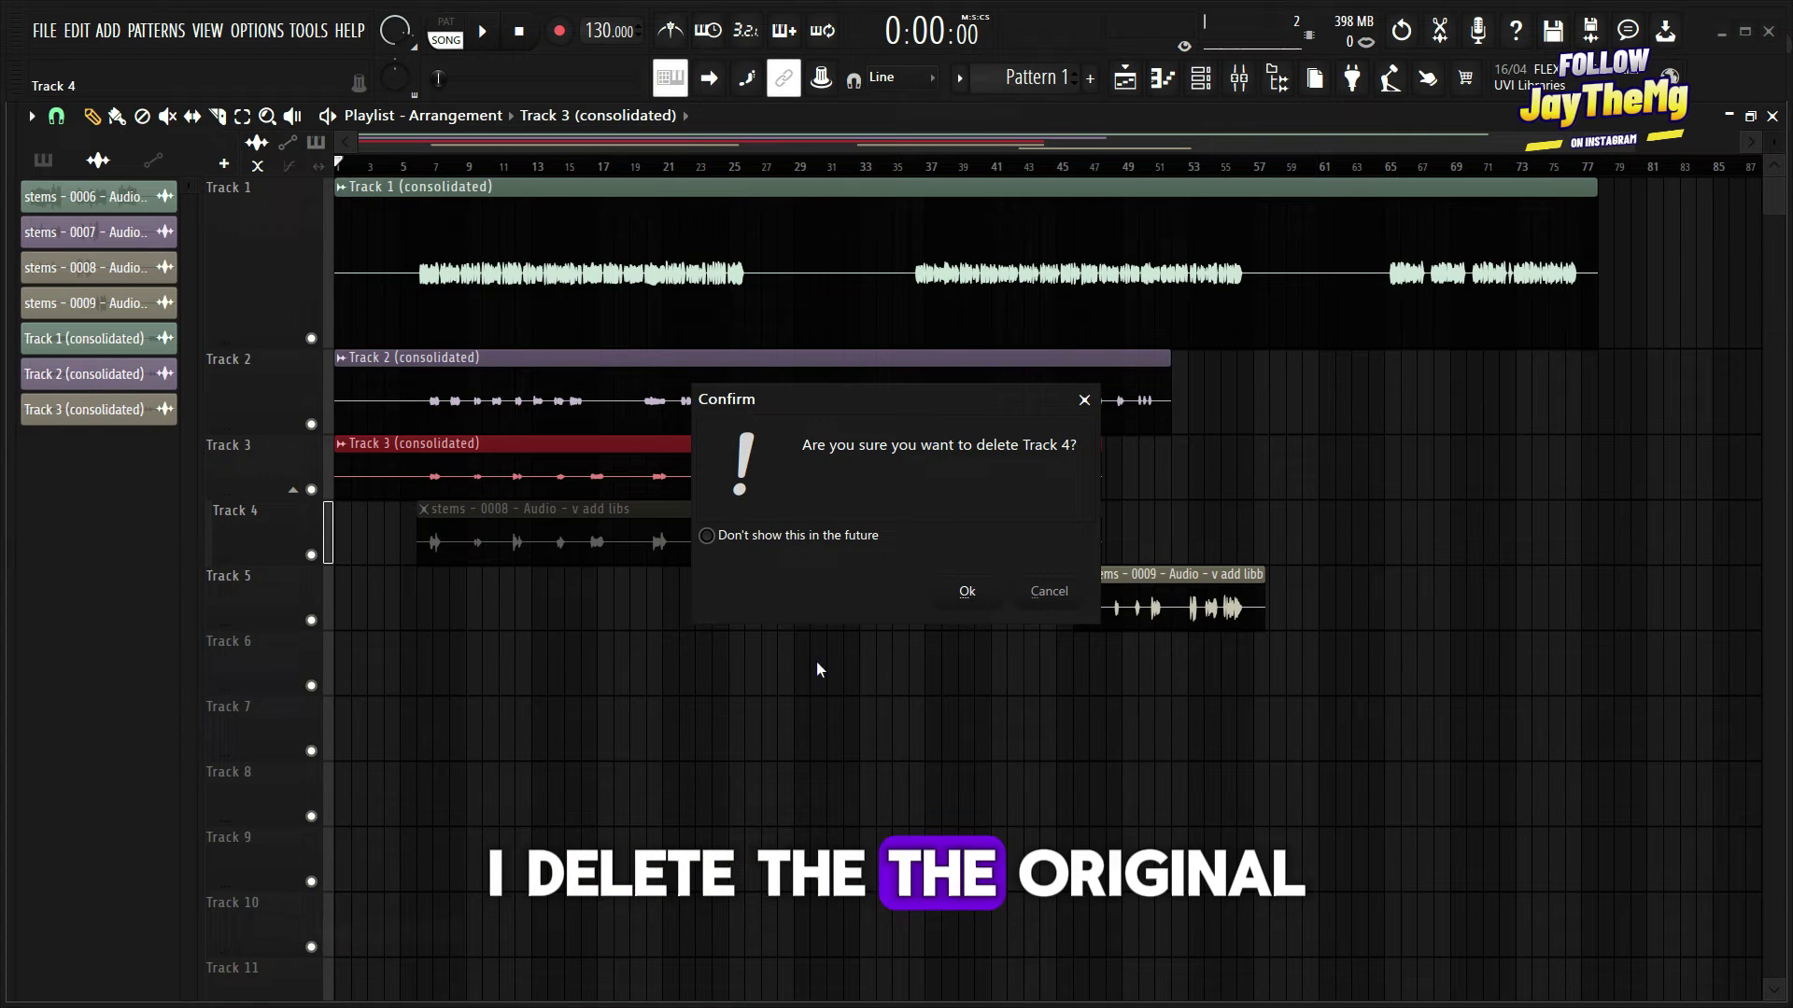
{"action": "left_click", "coordinate": [966, 591]}
Step: Consolidate the stems - 0009 add-lib clip on Track 4 from song start
{"action": "left_click_drag", "start_coordinate": [1312, 552], "coordinate": [1024, 564]}
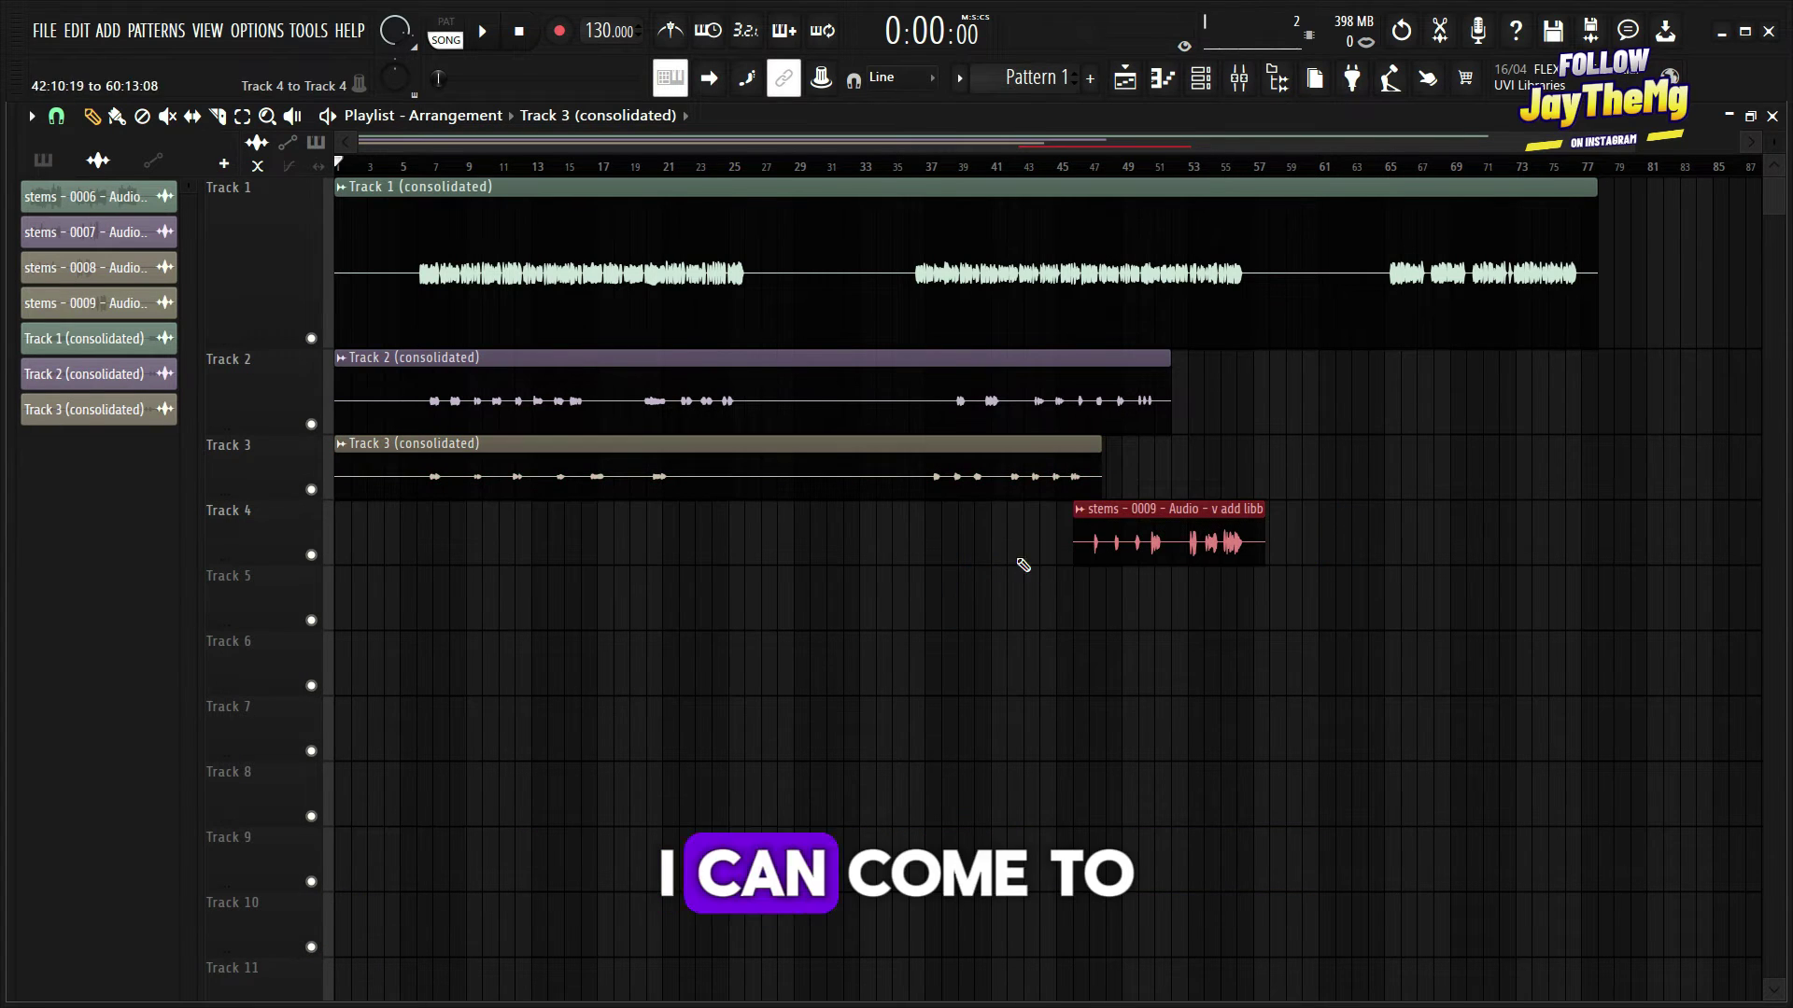
{"action": "right_click", "coordinate": [280, 564]}
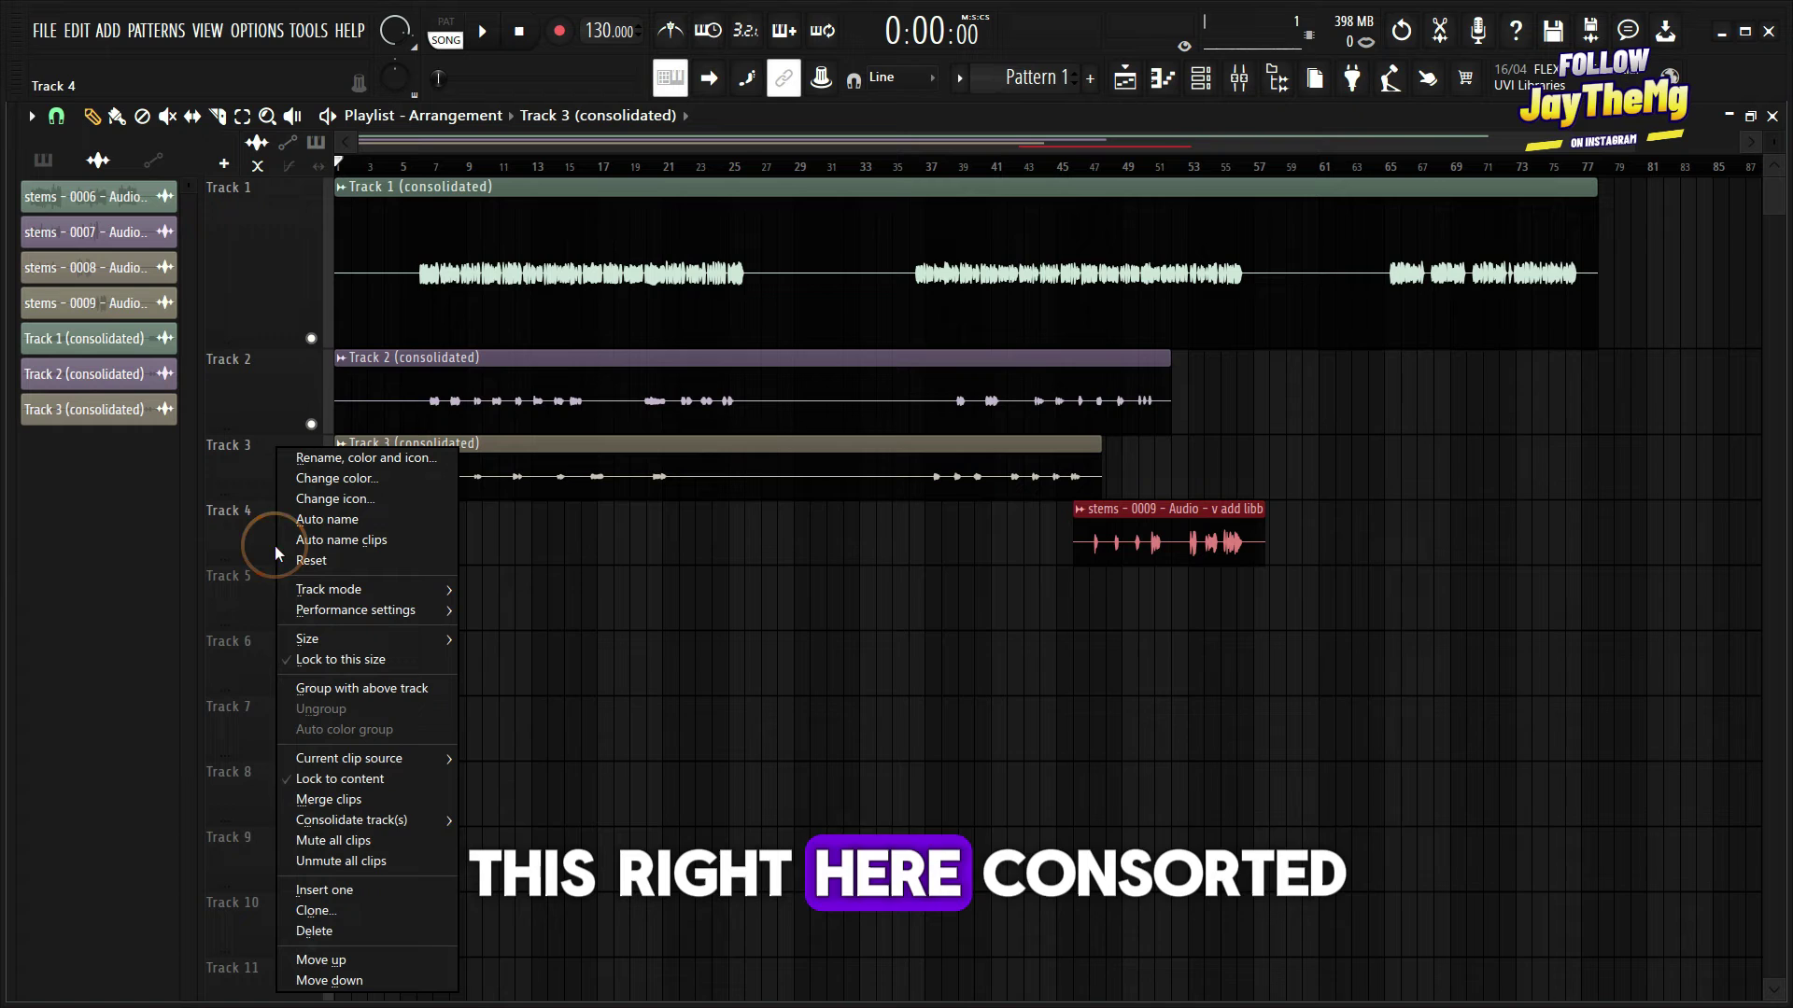
{"action": "mouse_move", "coordinate": [411, 819]}
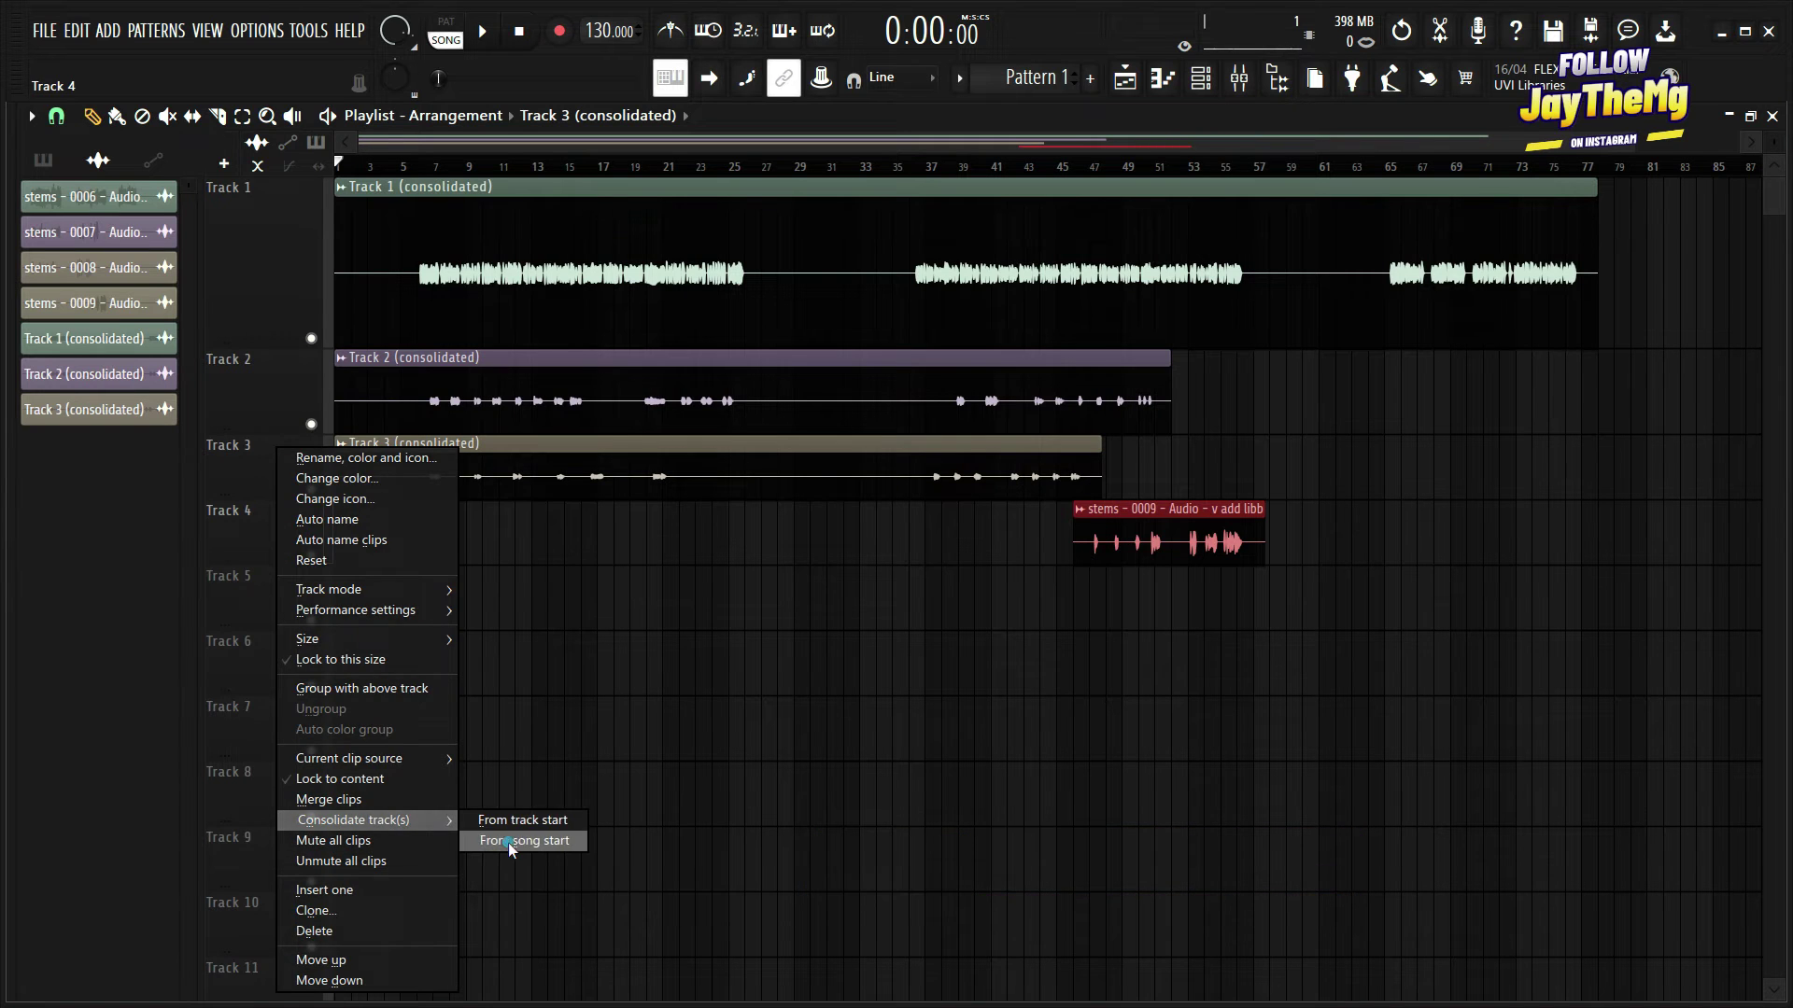
{"action": "left_click", "coordinate": [508, 840]}
{"action": "left_click", "coordinate": [1108, 831]}
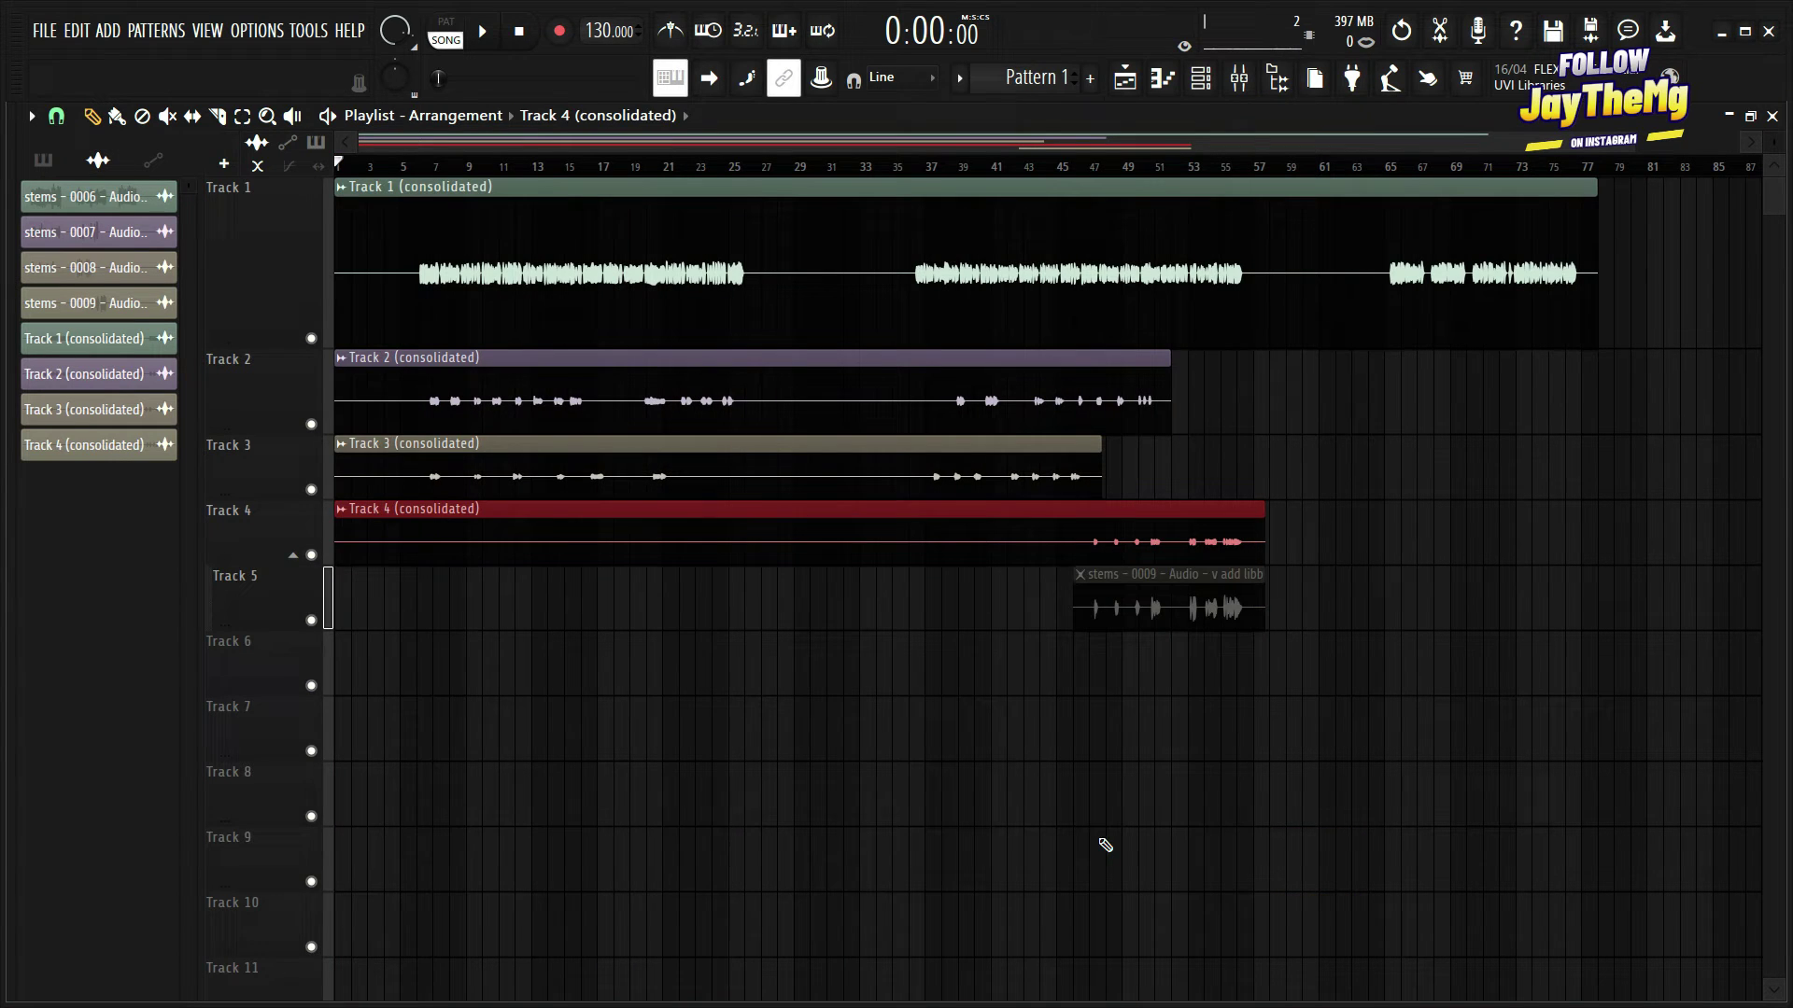
Step: Delete the muted original stems - 0009 track below the consolidated Track 4
{"action": "right_click", "coordinate": [269, 595]}
{"action": "left_click", "coordinate": [351, 923]}
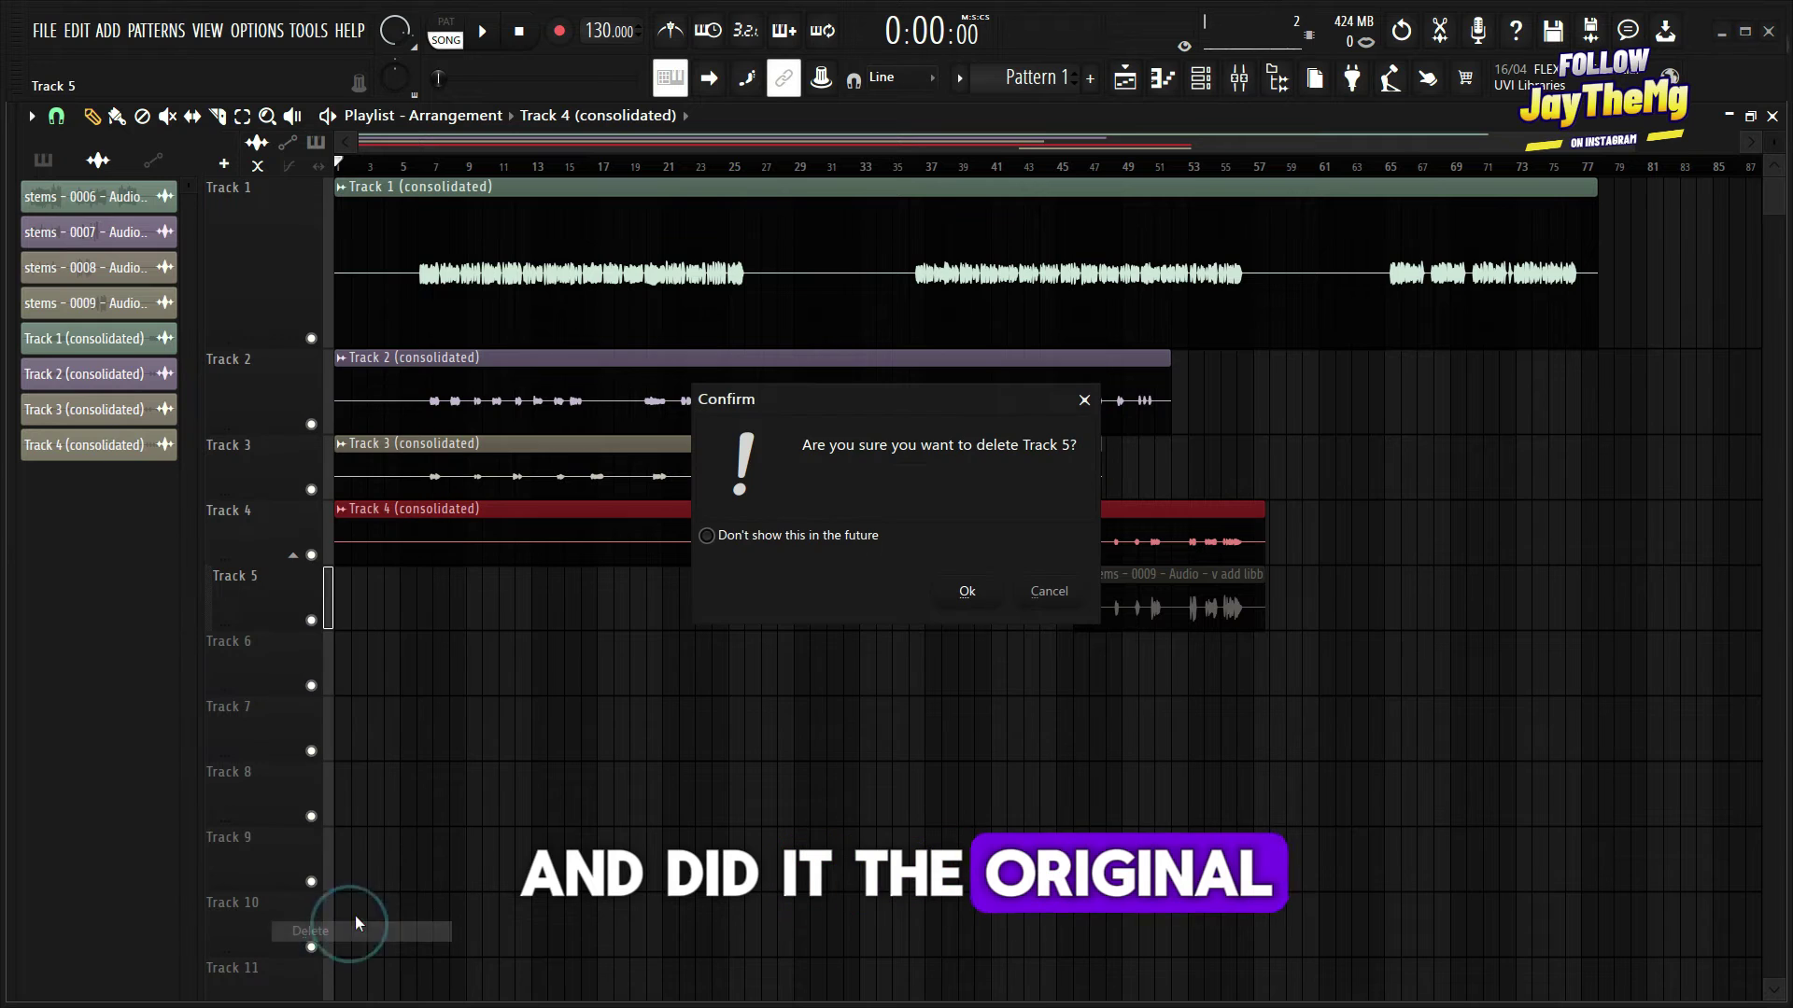
{"action": "left_click", "coordinate": [961, 592]}
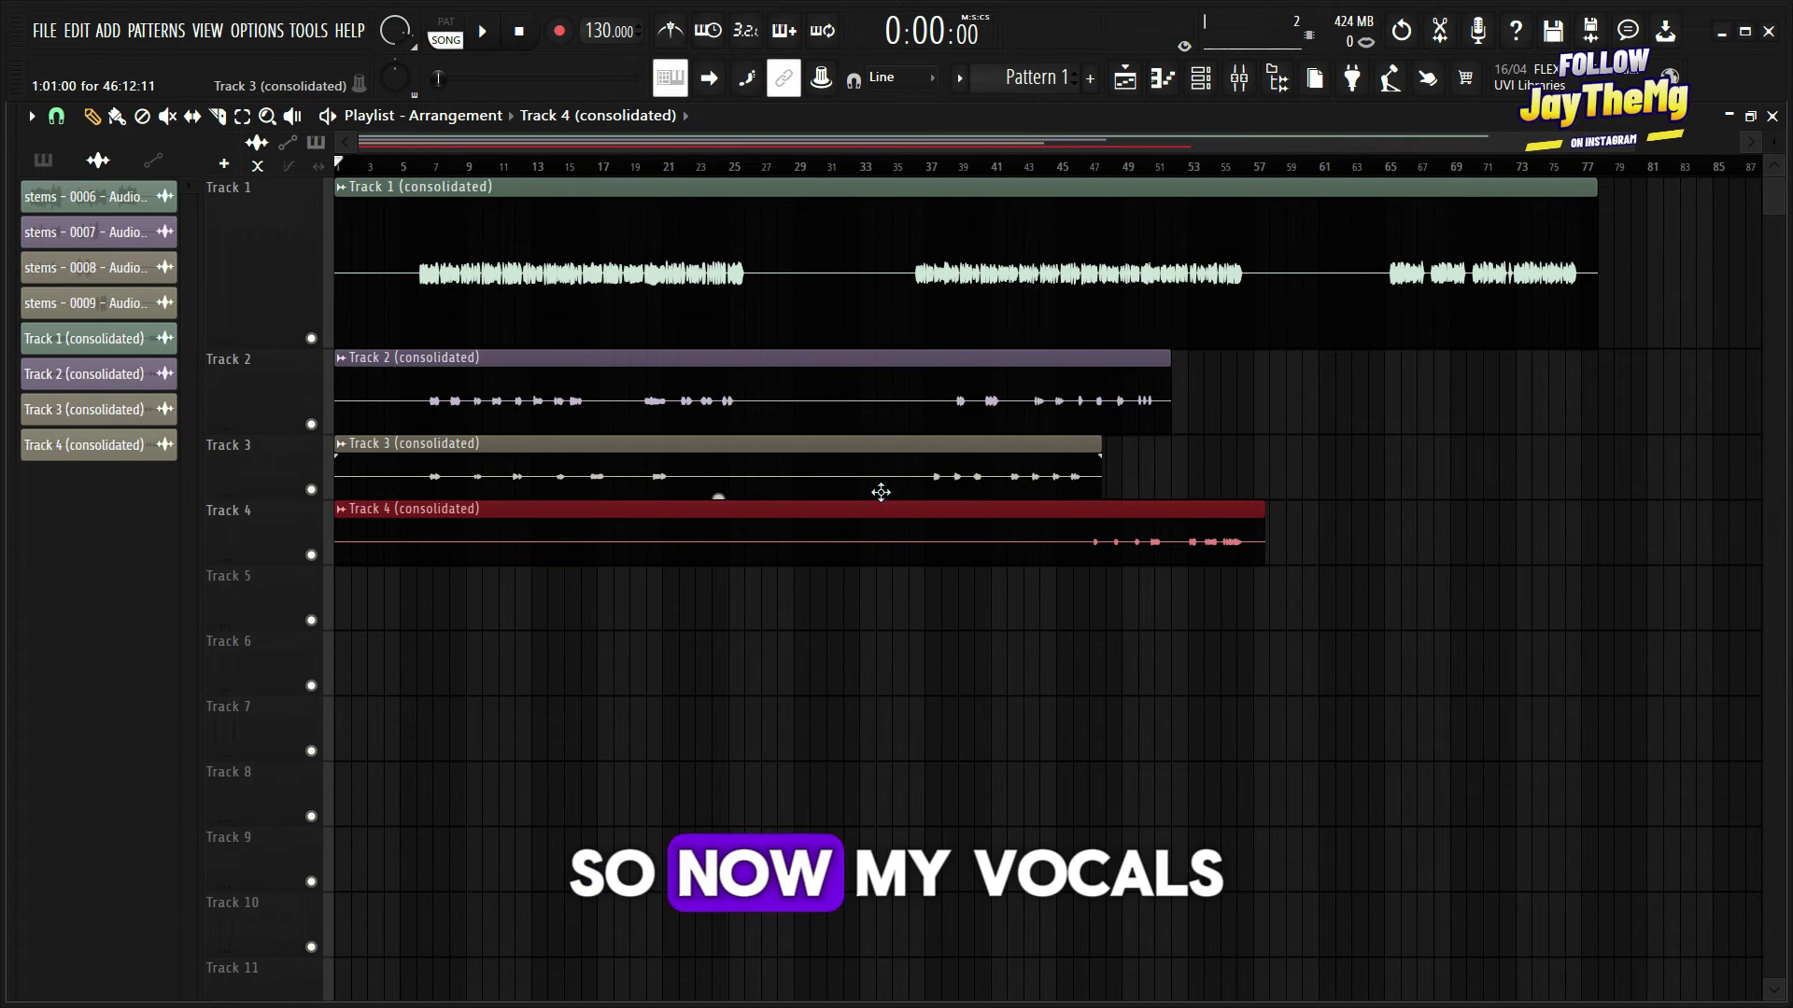
Step: Reduce the height of Track 2 to 78%, slightly enlarge Track 4, and shrink Track 1 in the playlist
{"action": "mouse_move", "coordinate": [271, 436]}
{"action": "left_mouse_down"}
{"action": "mouse_move", "coordinate": [272, 607]}
{"action": "mouse_move", "coordinate": [272, 403]}
{"action": "left_mouse_up"}
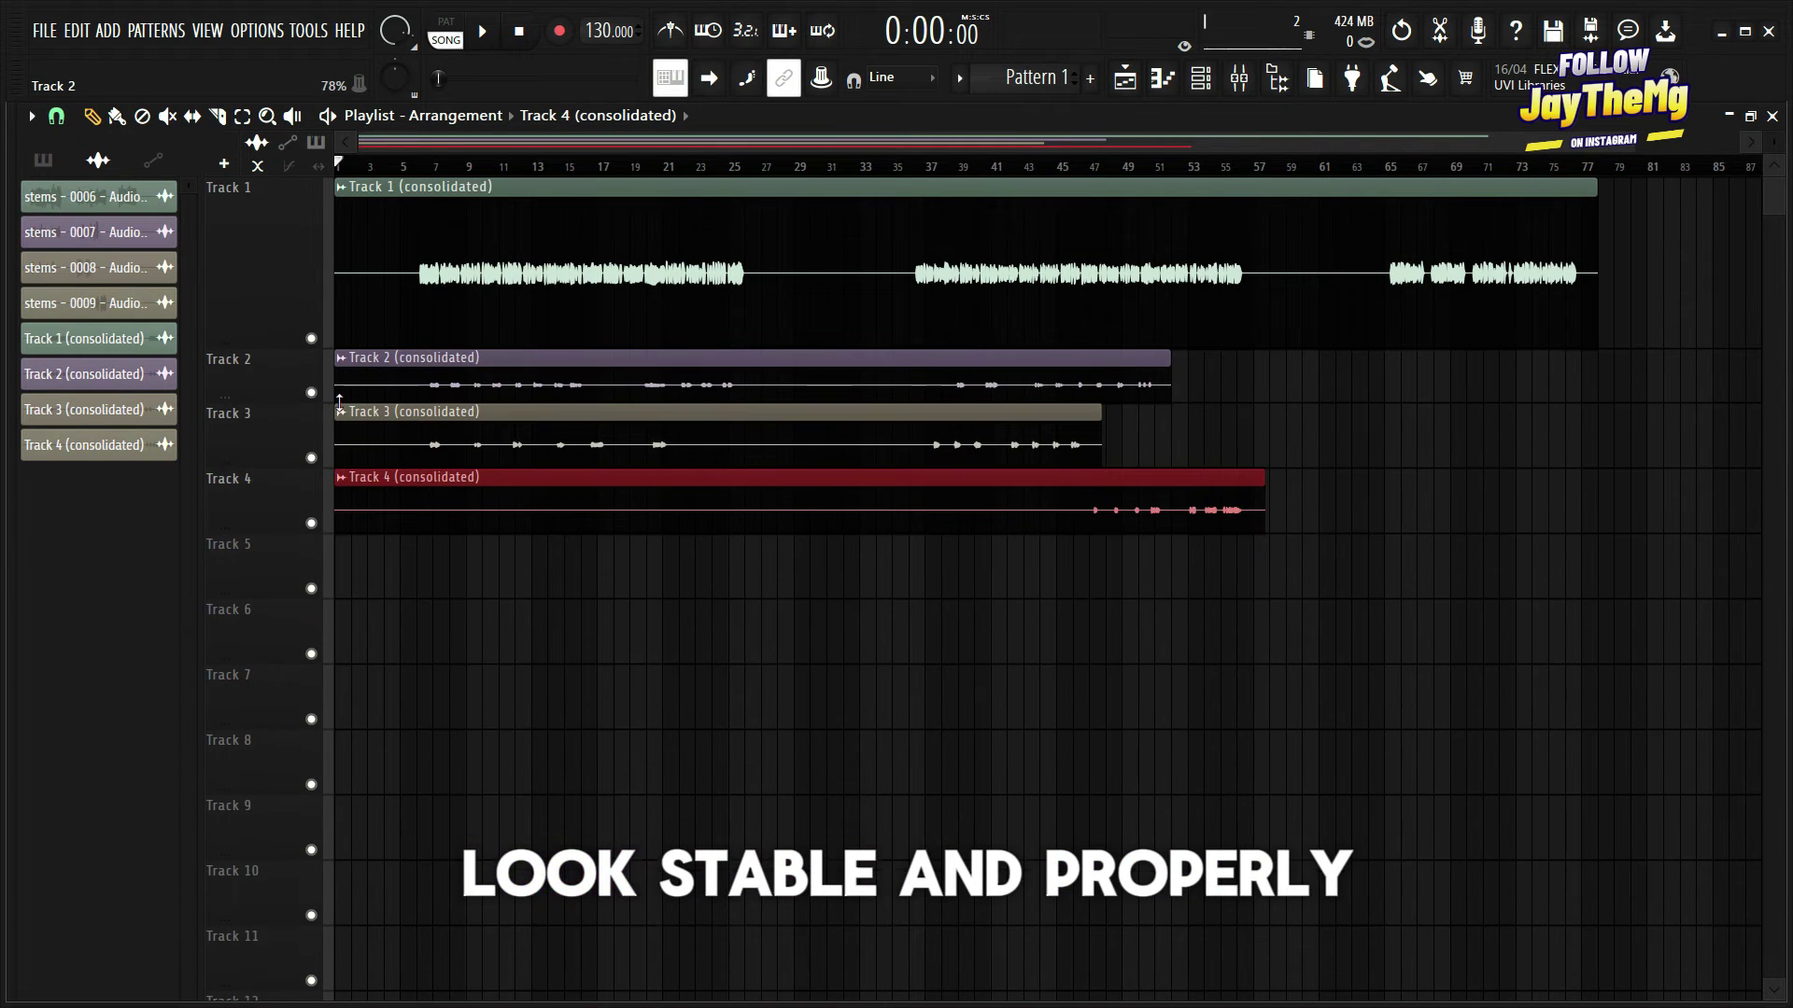
{"action": "mouse_move", "coordinate": [292, 522]}
{"action": "left_mouse_down"}
{"action": "mouse_move", "coordinate": [292, 635]}
{"action": "mouse_move", "coordinate": [292, 529]}
{"action": "left_mouse_up"}
{"action": "left_click_drag", "start_coordinate": [263, 351], "coordinate": [263, 240]}
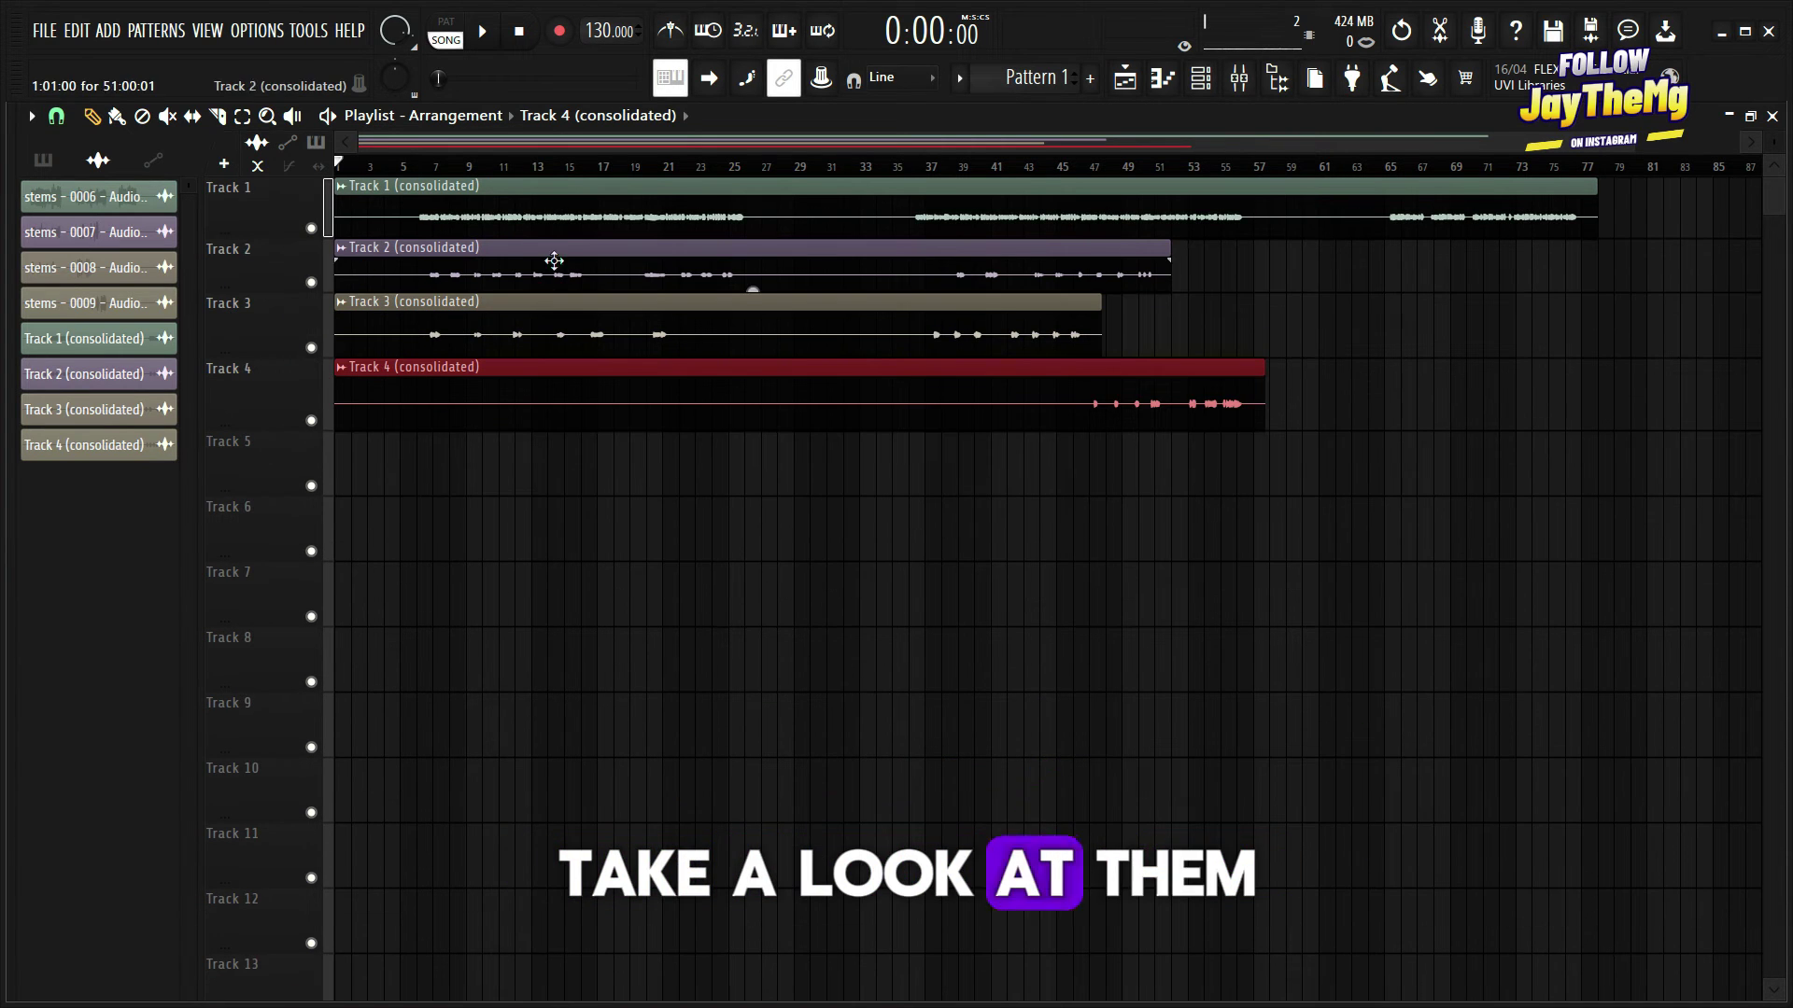
Step: Inspect the waveform in the audio clip settings of Track 1 (consolidated)
{"action": "left_click", "coordinate": [481, 202]}
{"action": "double_click", "coordinate": [481, 202]}
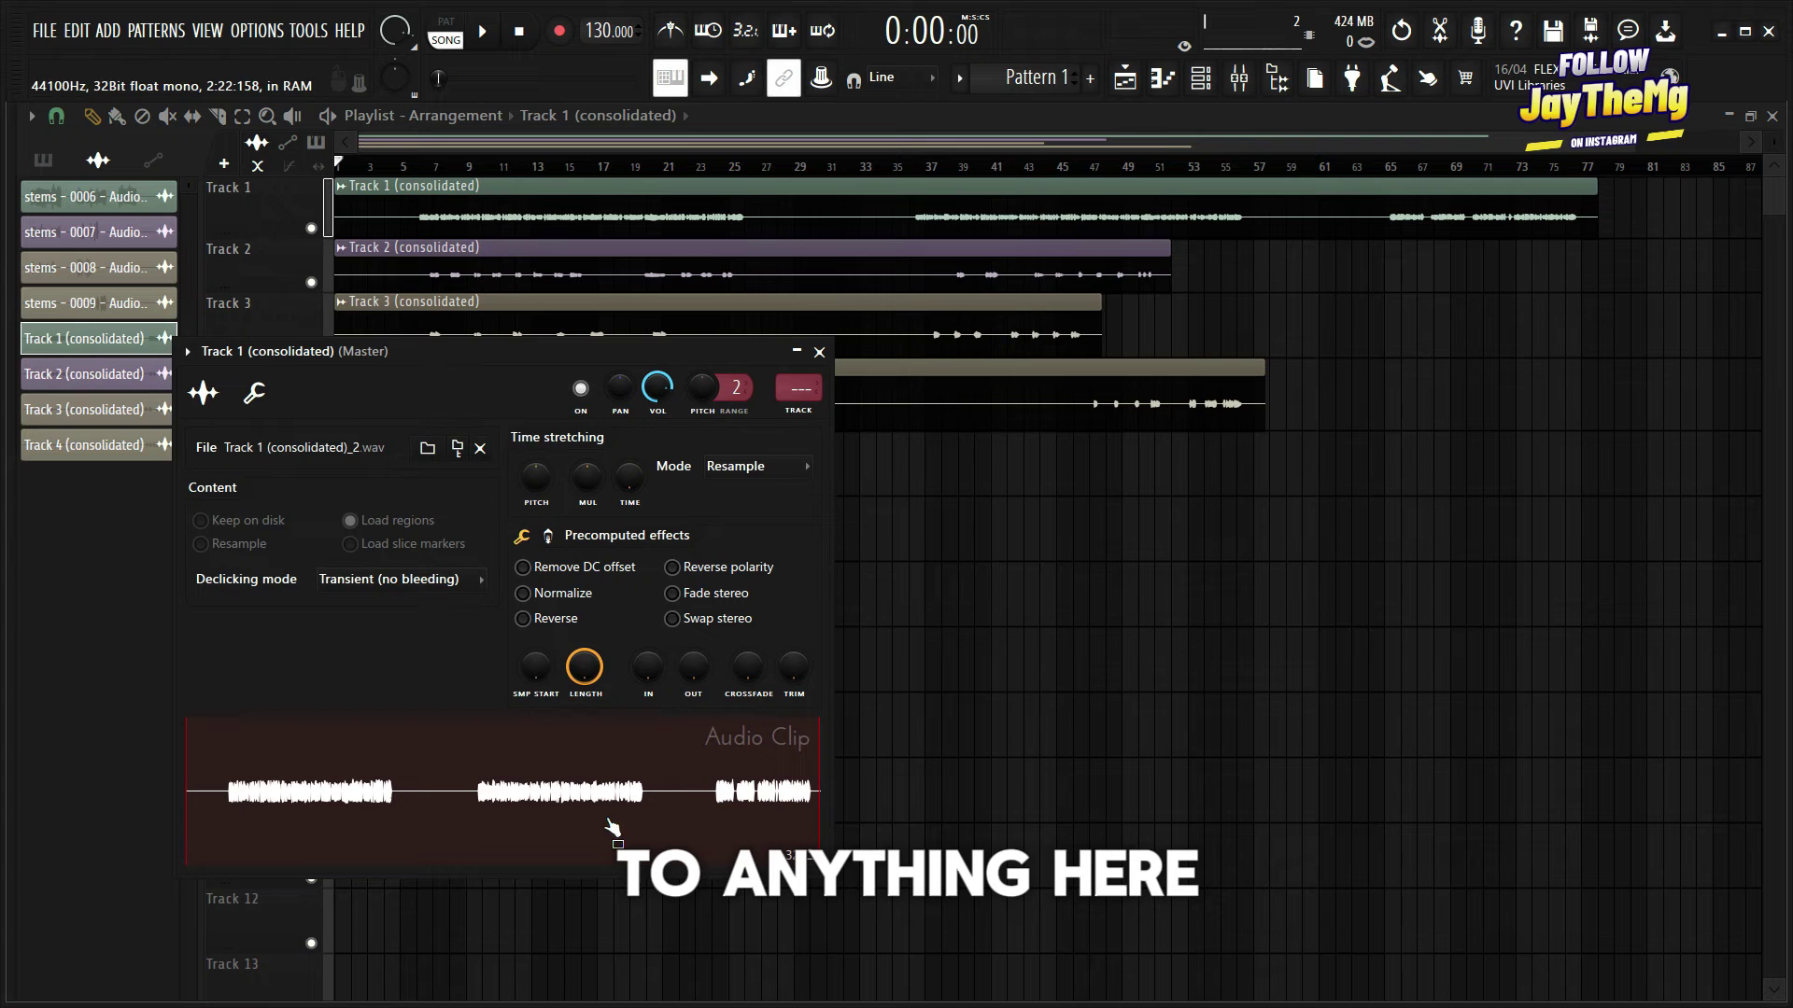
{"action": "left_click", "coordinate": [818, 352]}
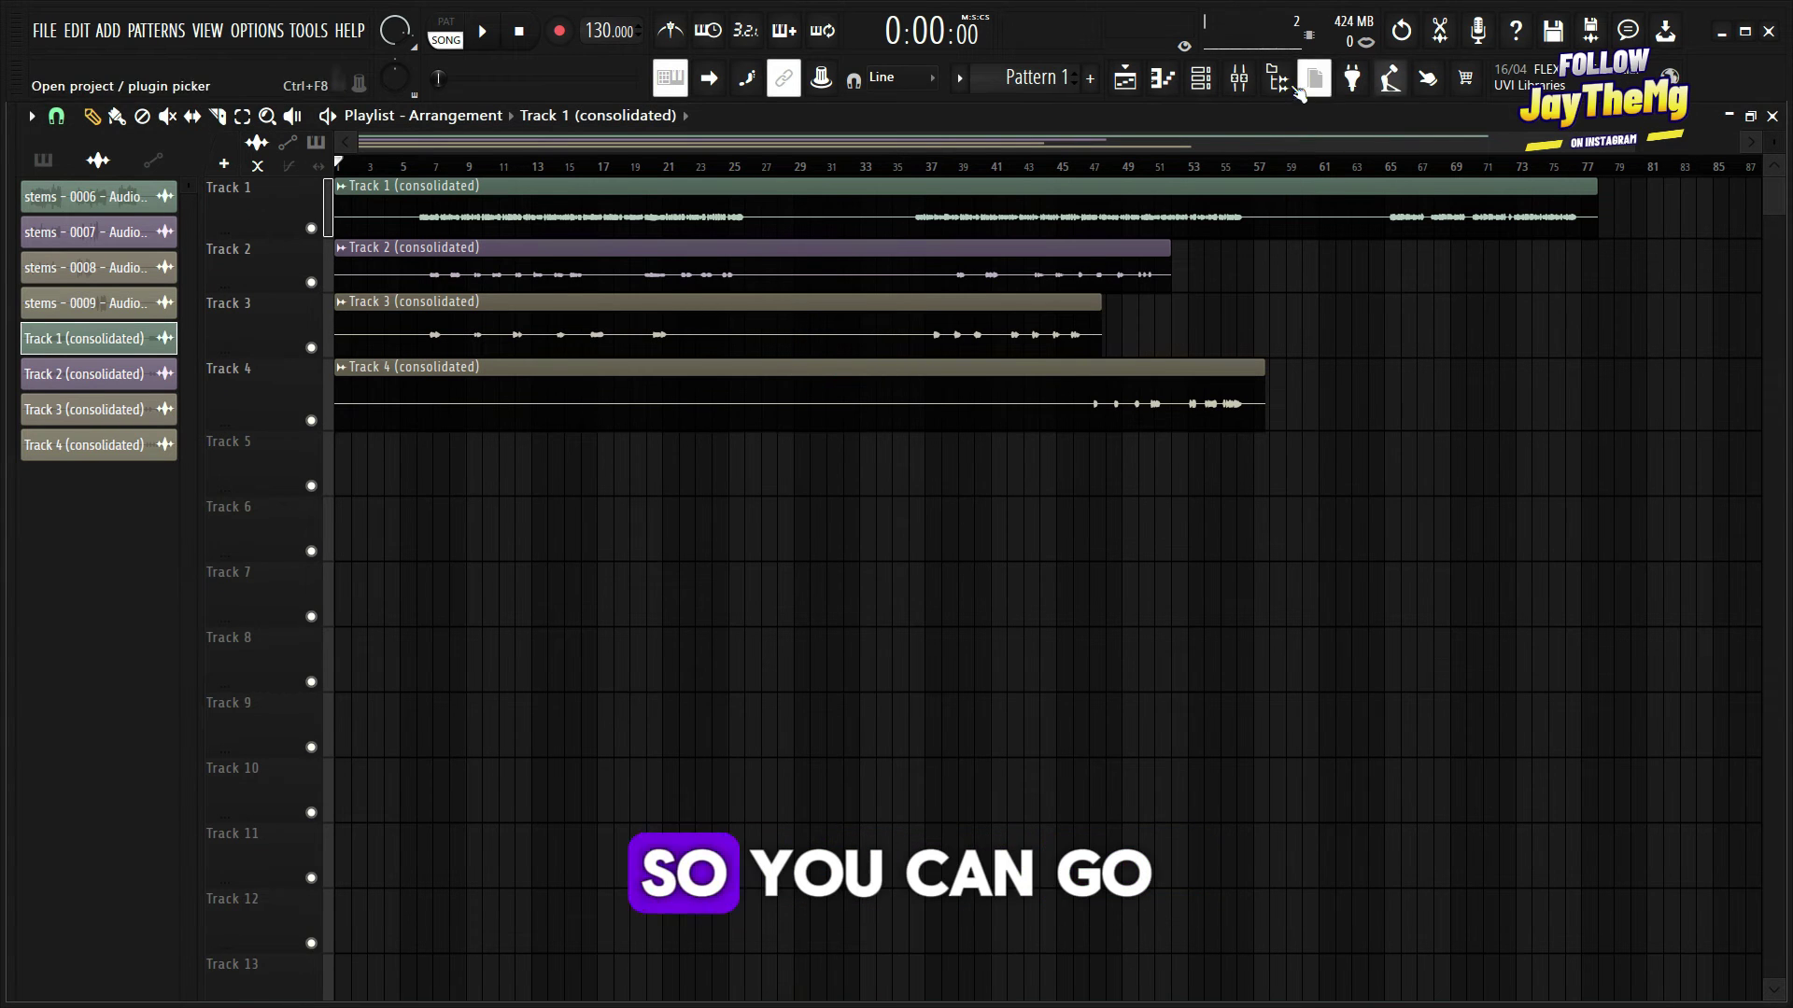
{"action": "left_click", "coordinate": [1239, 76]}
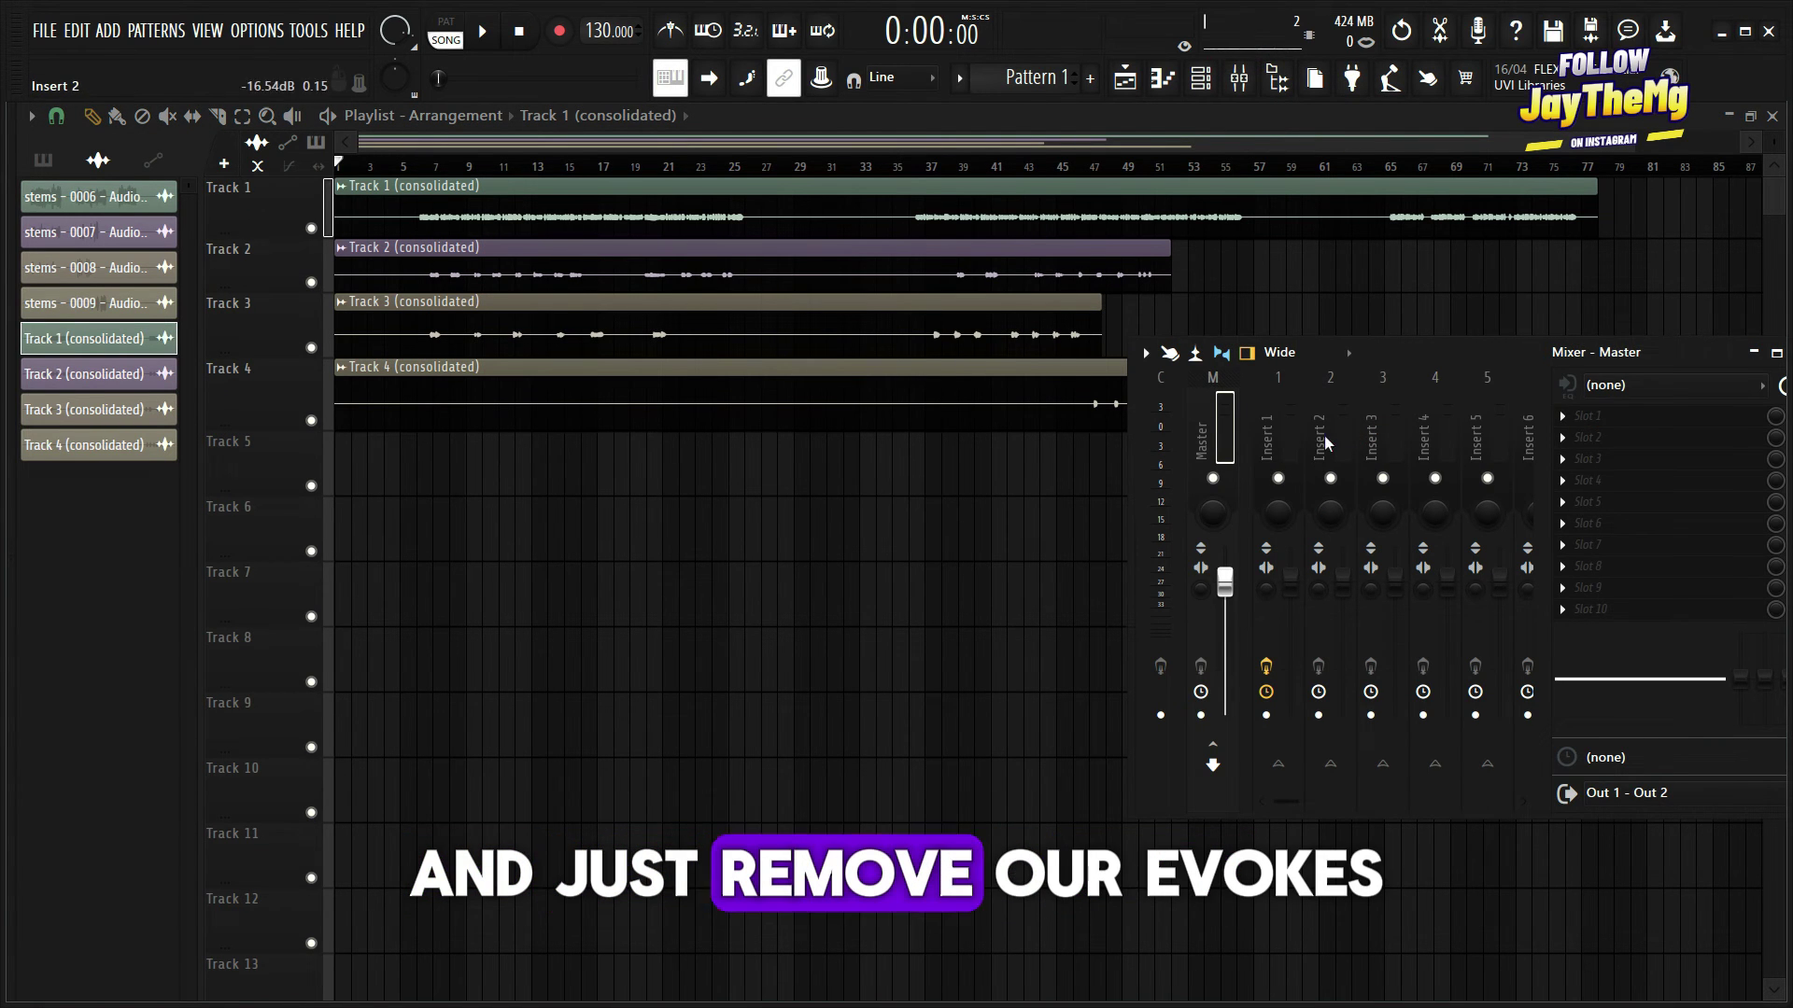
{"action": "left_click", "coordinate": [1562, 415]}
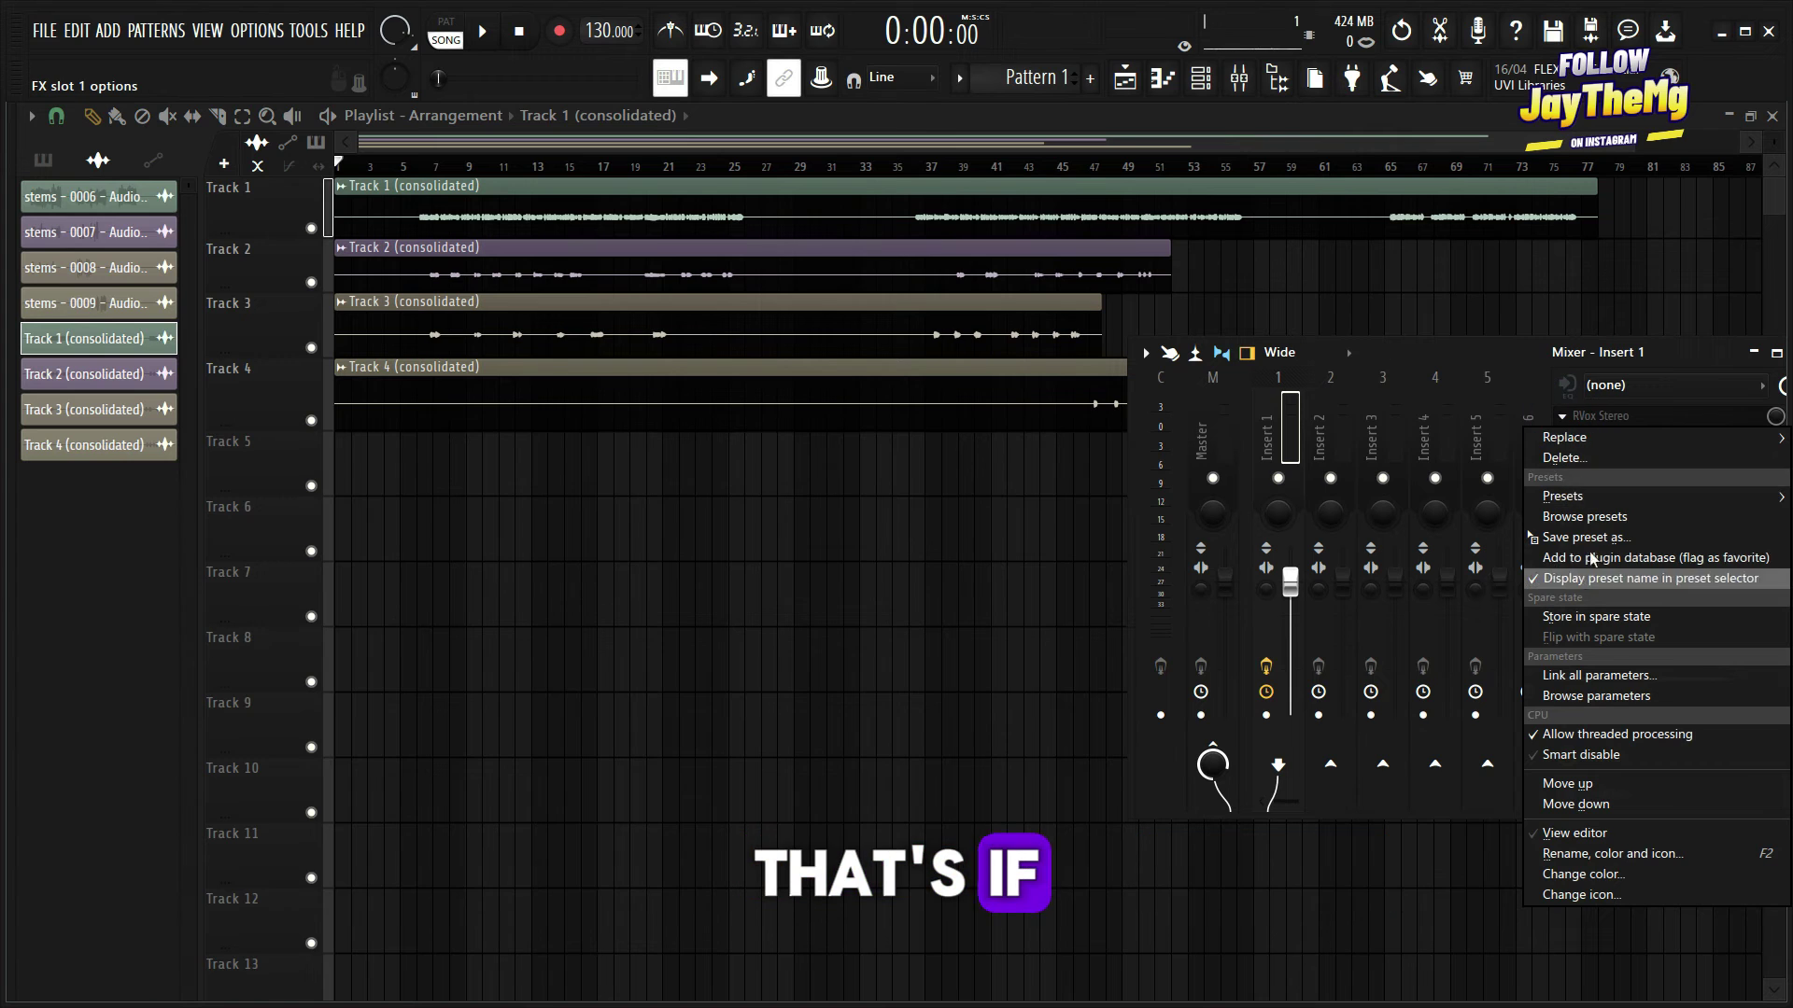
{"action": "left_click", "coordinate": [1563, 458]}
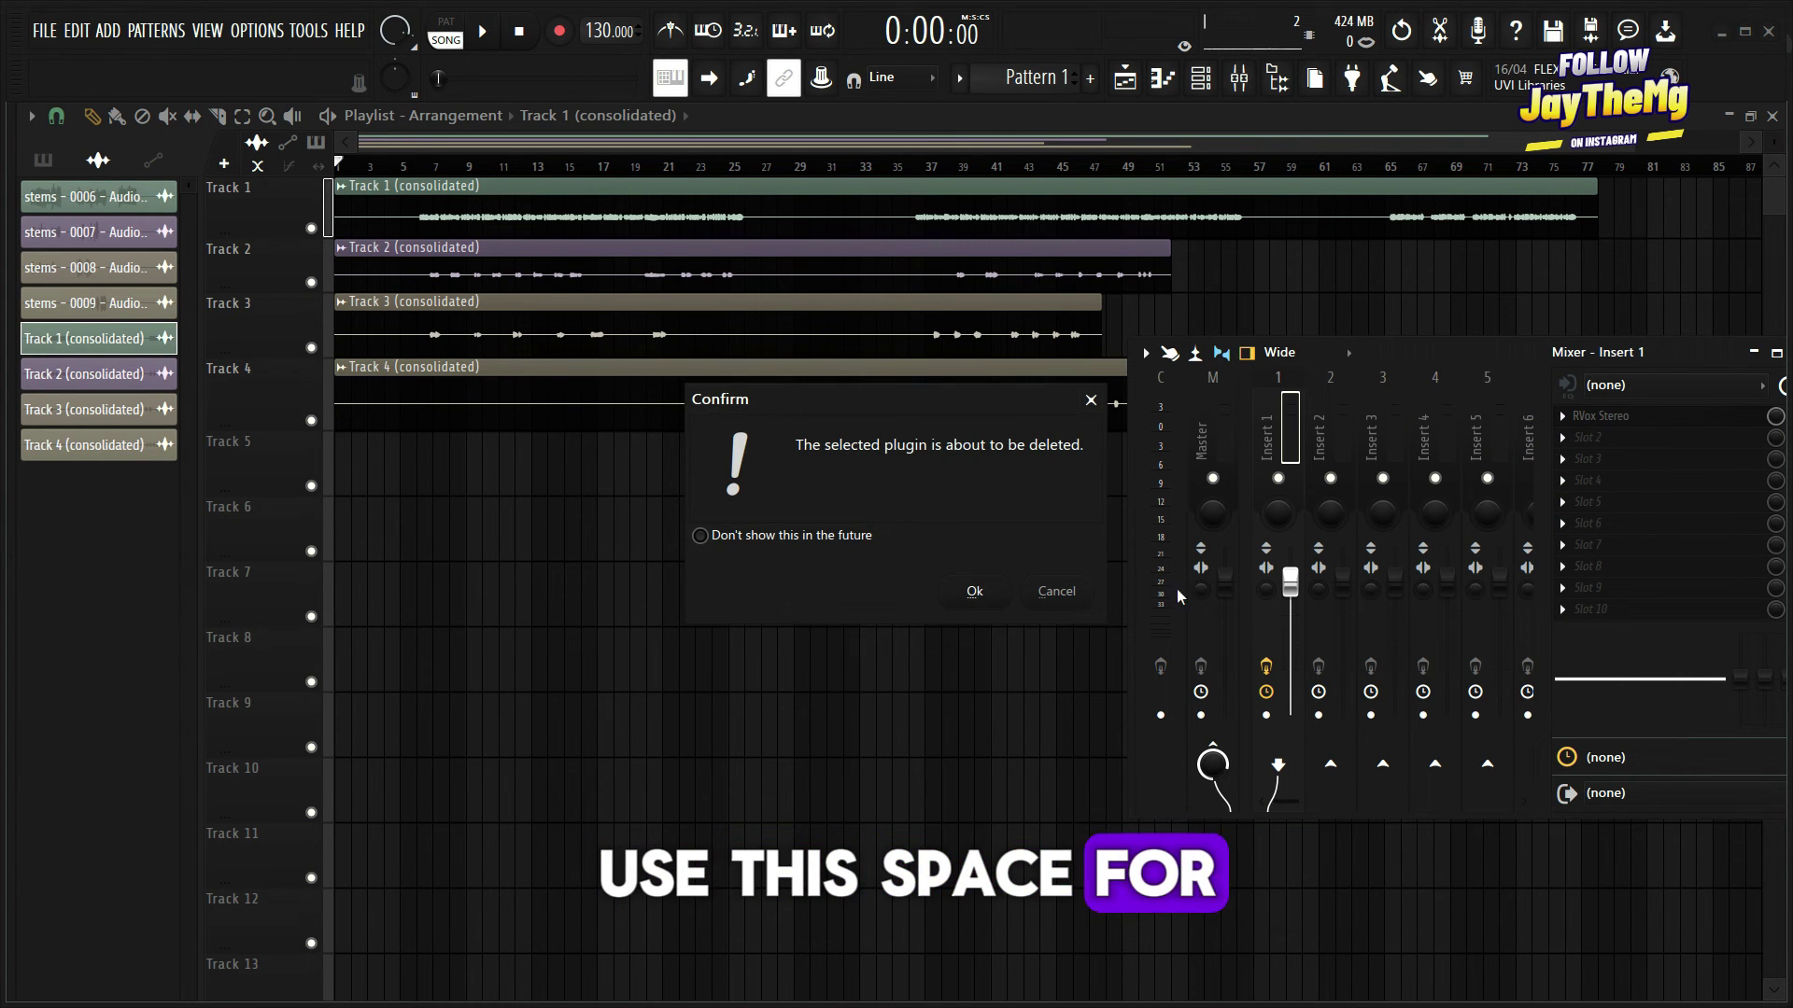
{"action": "left_click", "coordinate": [1088, 399]}
{"action": "left_click_drag", "start_coordinate": [1666, 346], "coordinate": [1605, 352]}
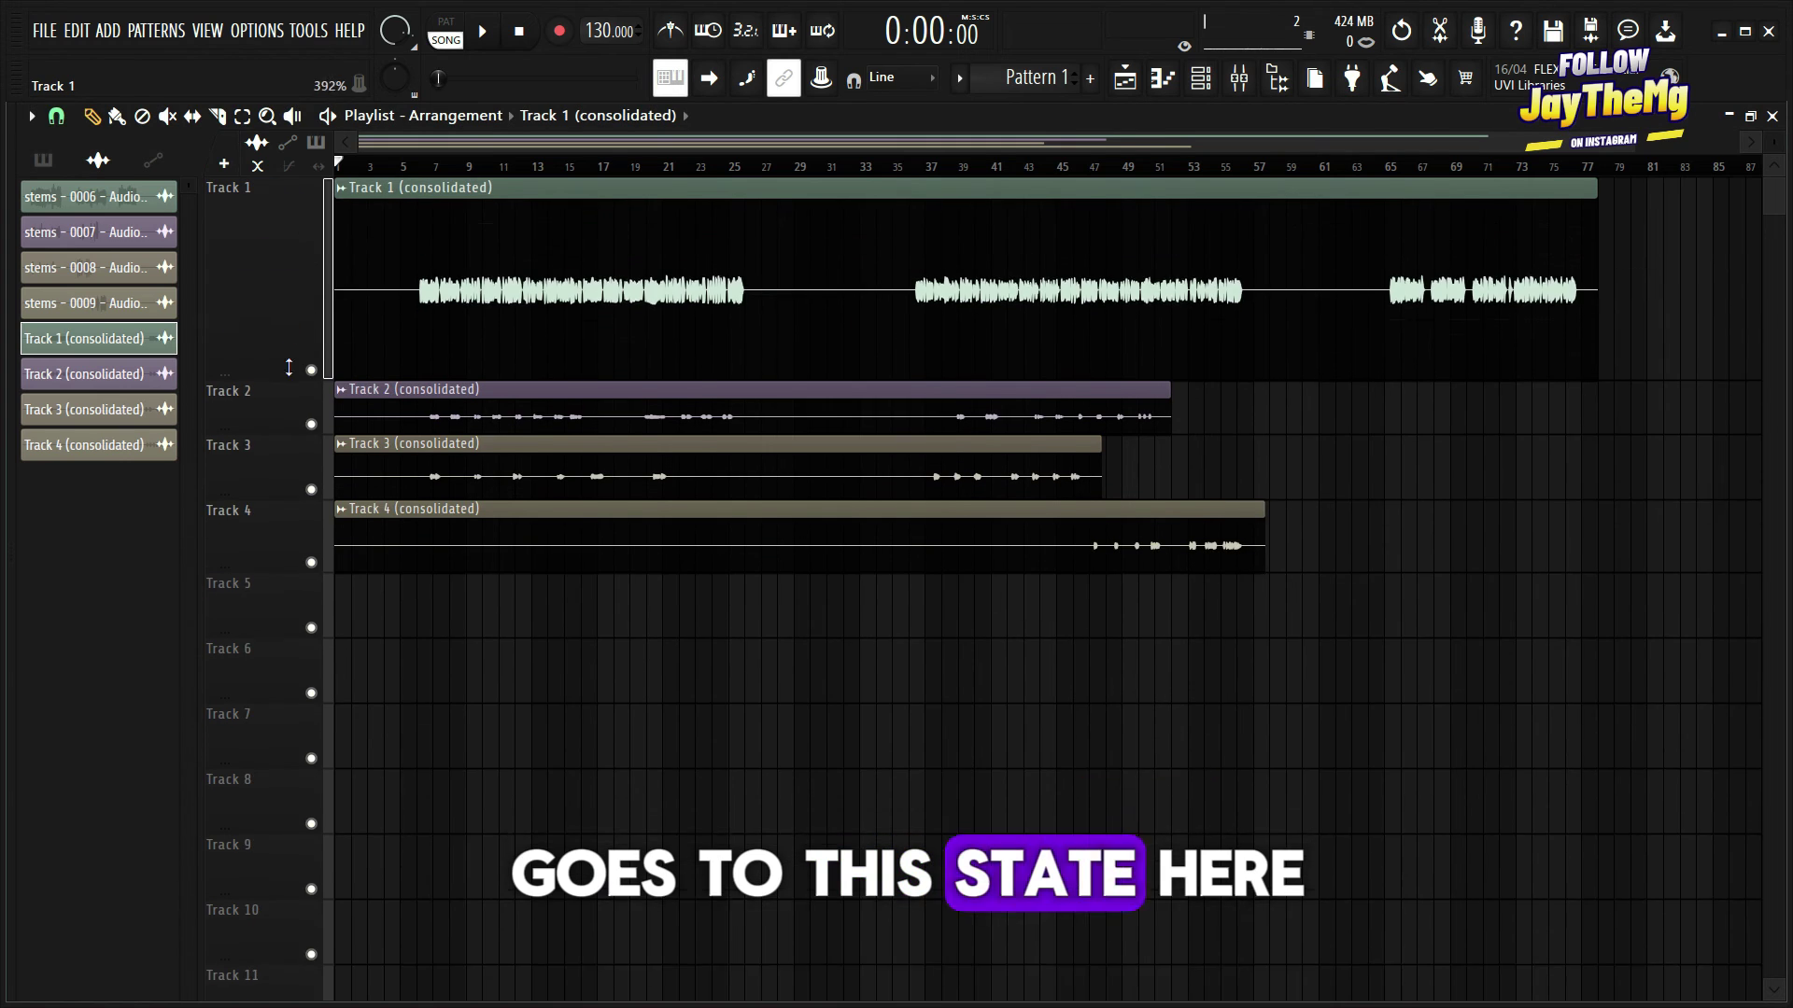
Step: Enlarge Track 1 in the playlist to a height of about 256%
{"action": "left_click_drag", "start_coordinate": [304, 378], "coordinate": [303, 284]}
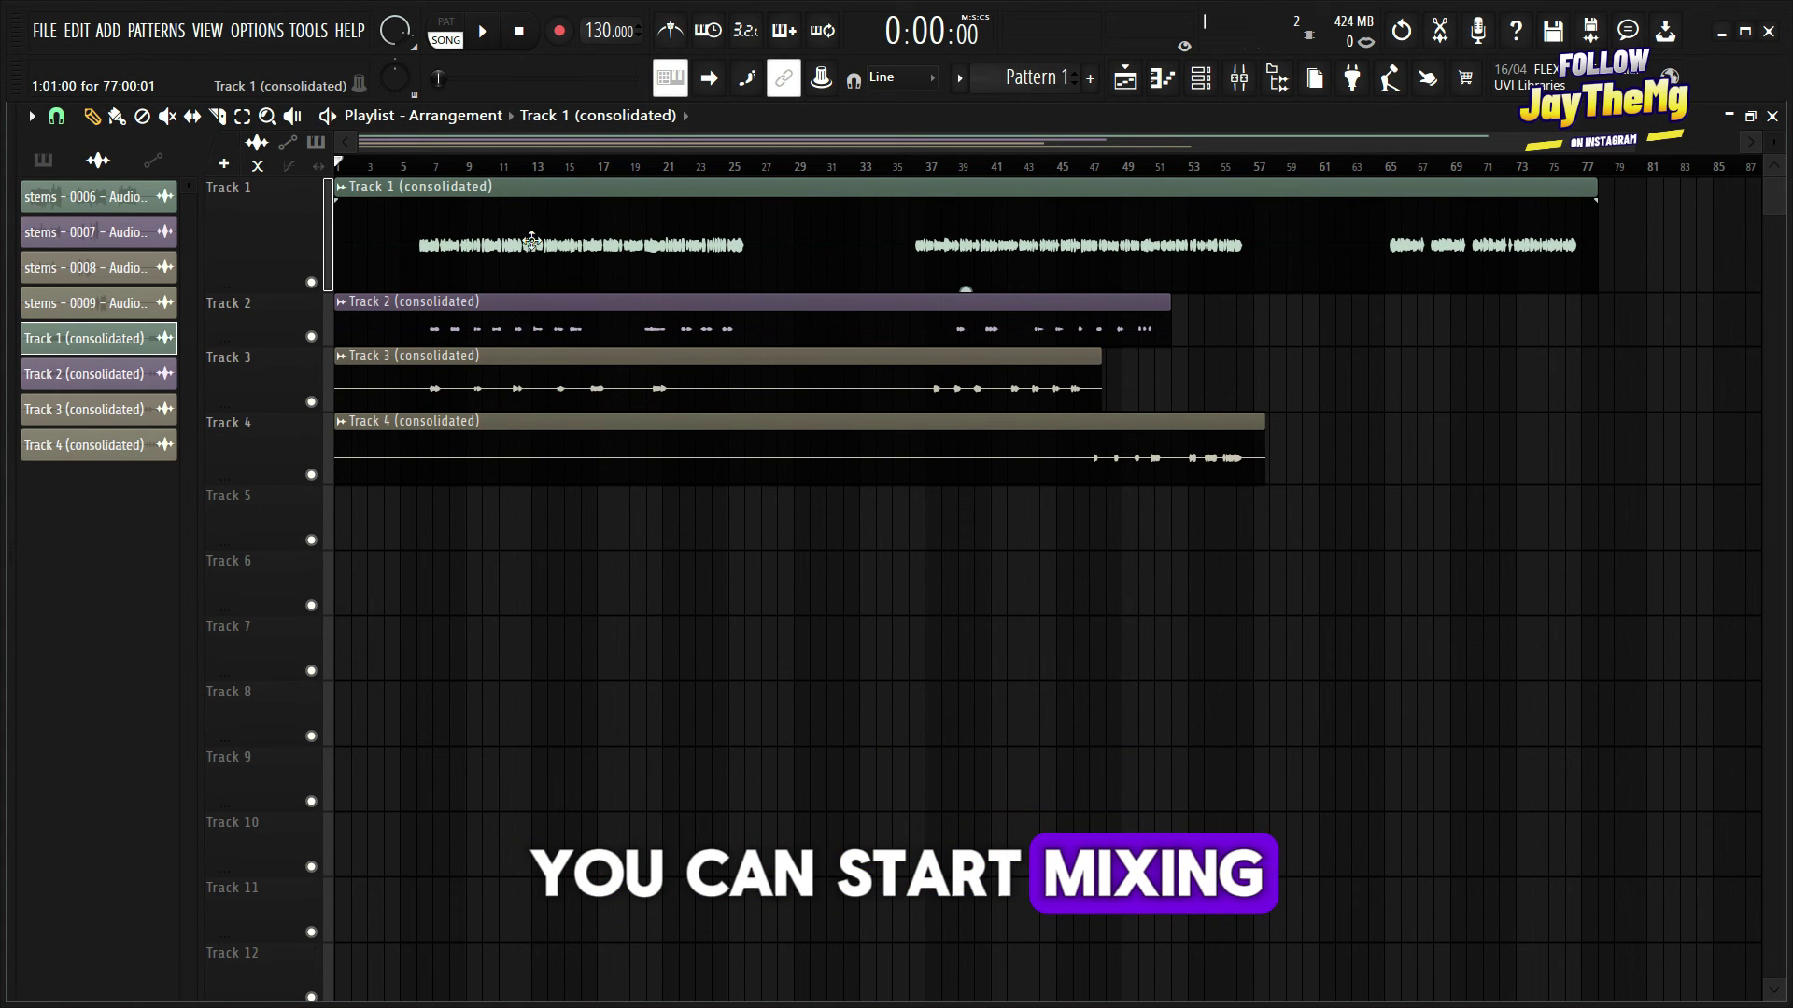
{"action": "double_click", "coordinate": [704, 276]}
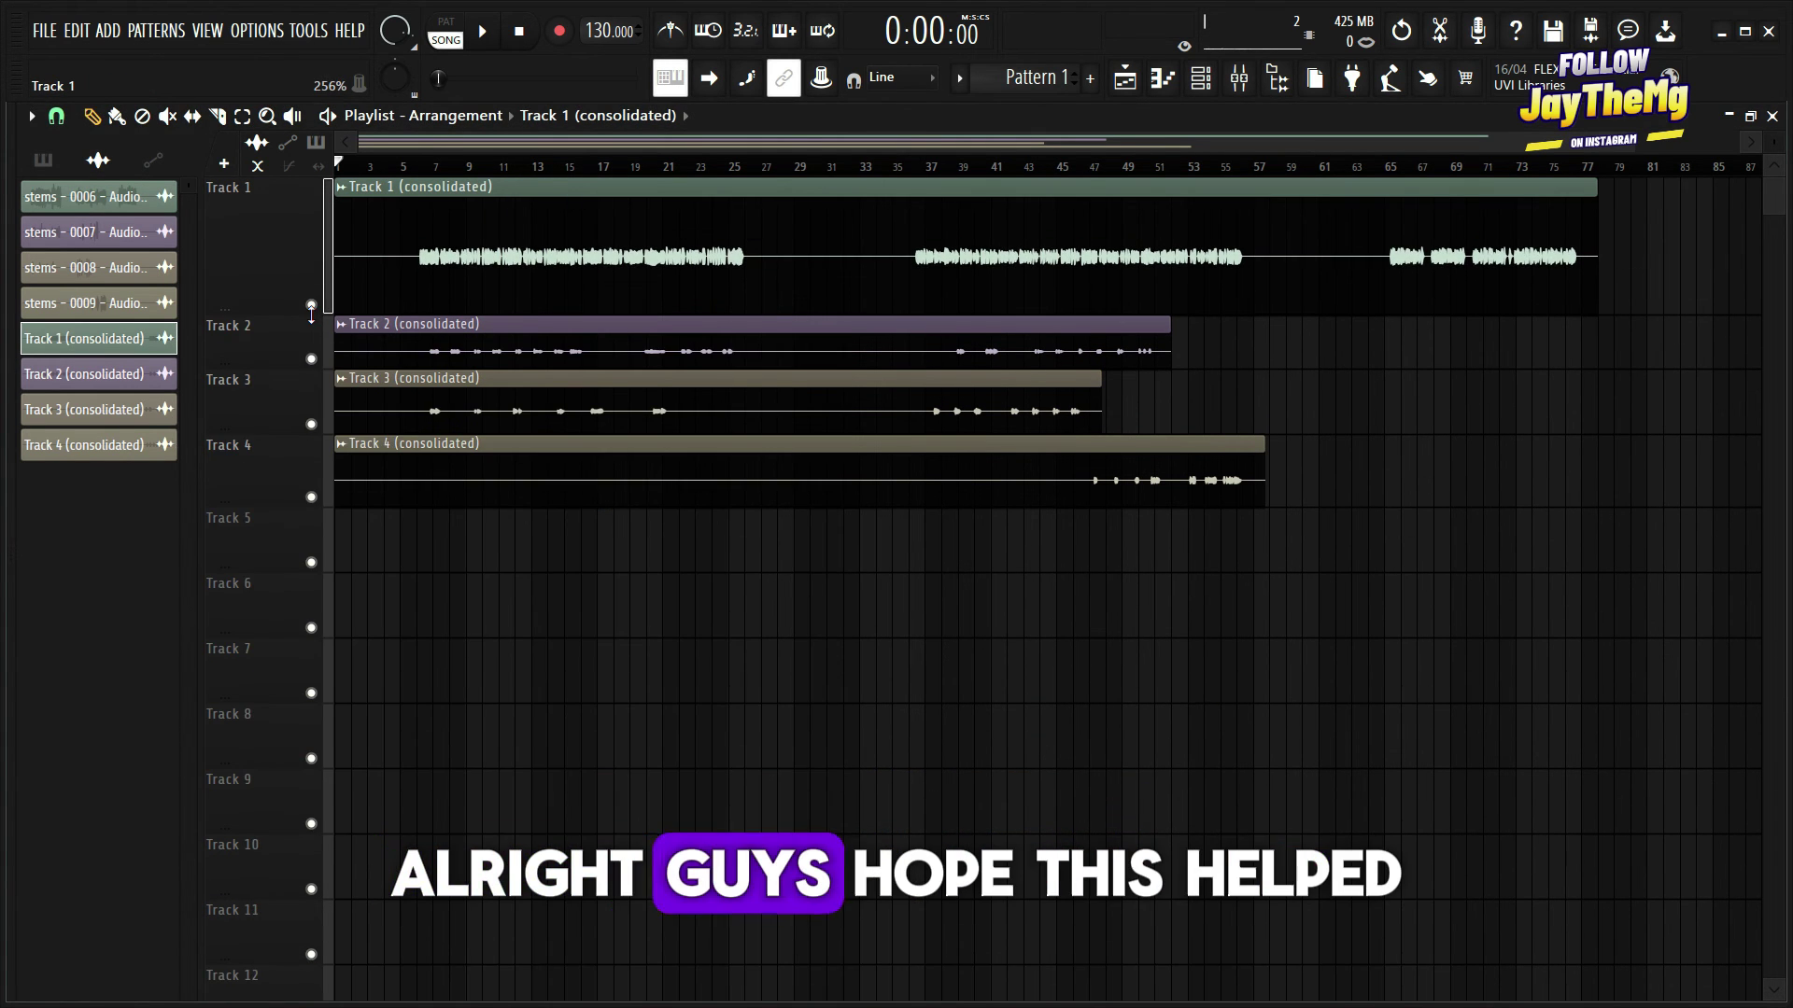